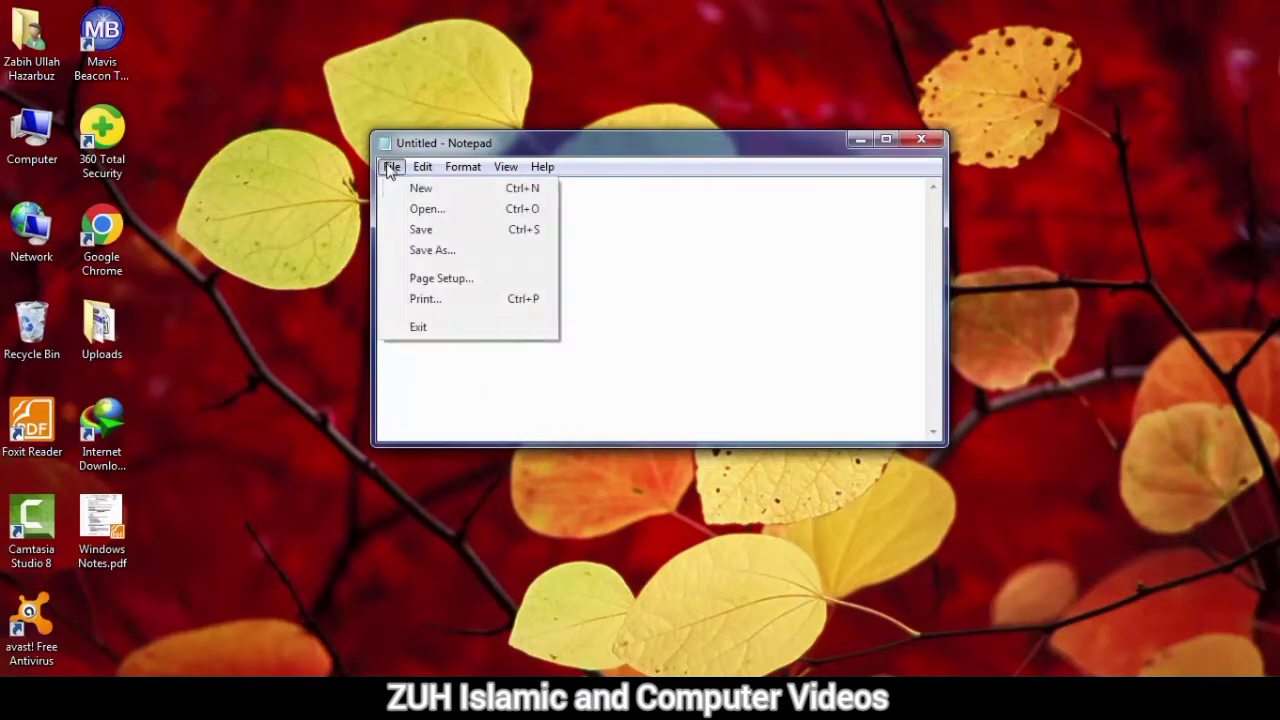
- Keep the current color scheme and stop its warning from reappearing, and enter "He is a boy. He is my friend." in the blank note
{"action": "left_click", "coordinate": [425, 170]}
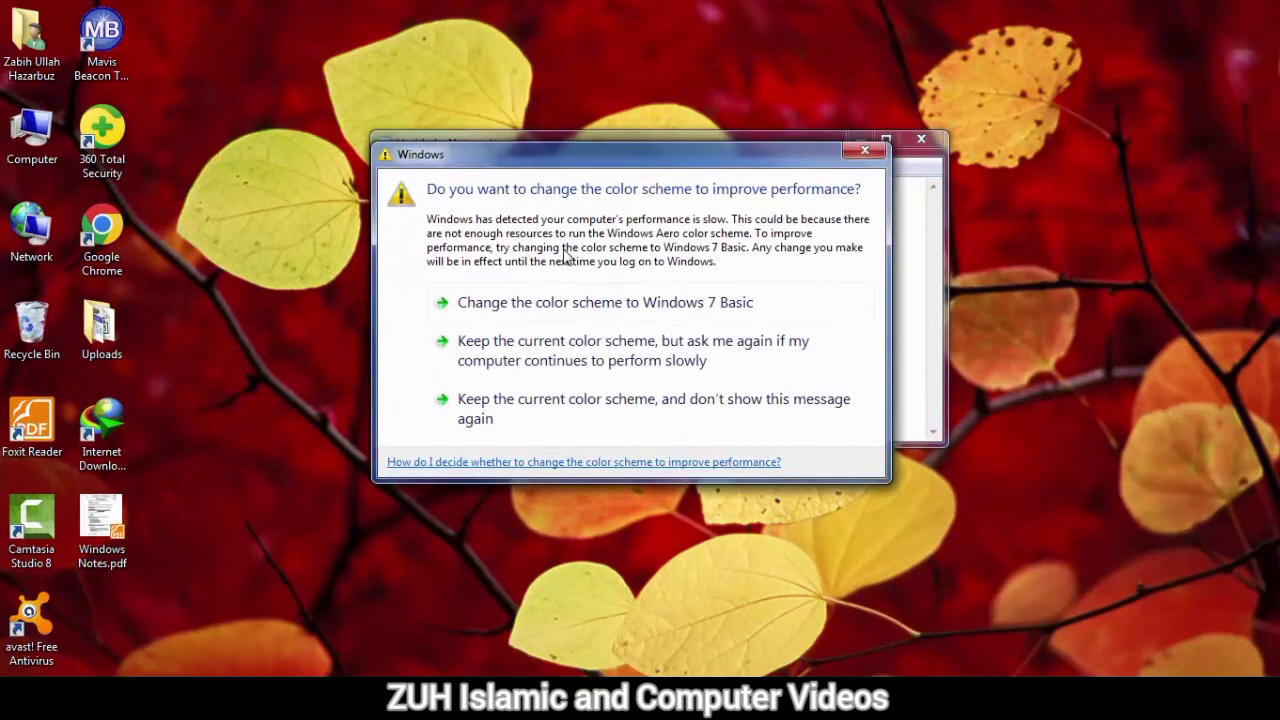
{"action": "left_click", "coordinate": [520, 425]}
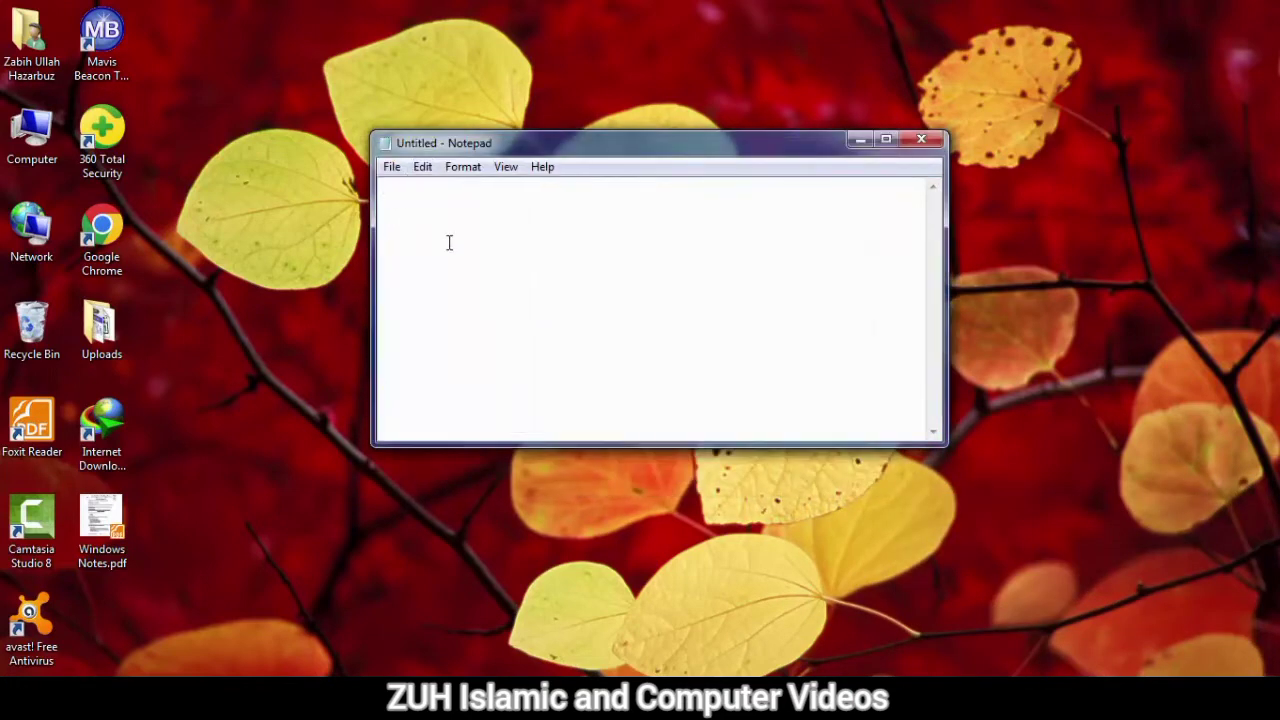
{"action": "type", "text": "He is a boy. He is my friend."}
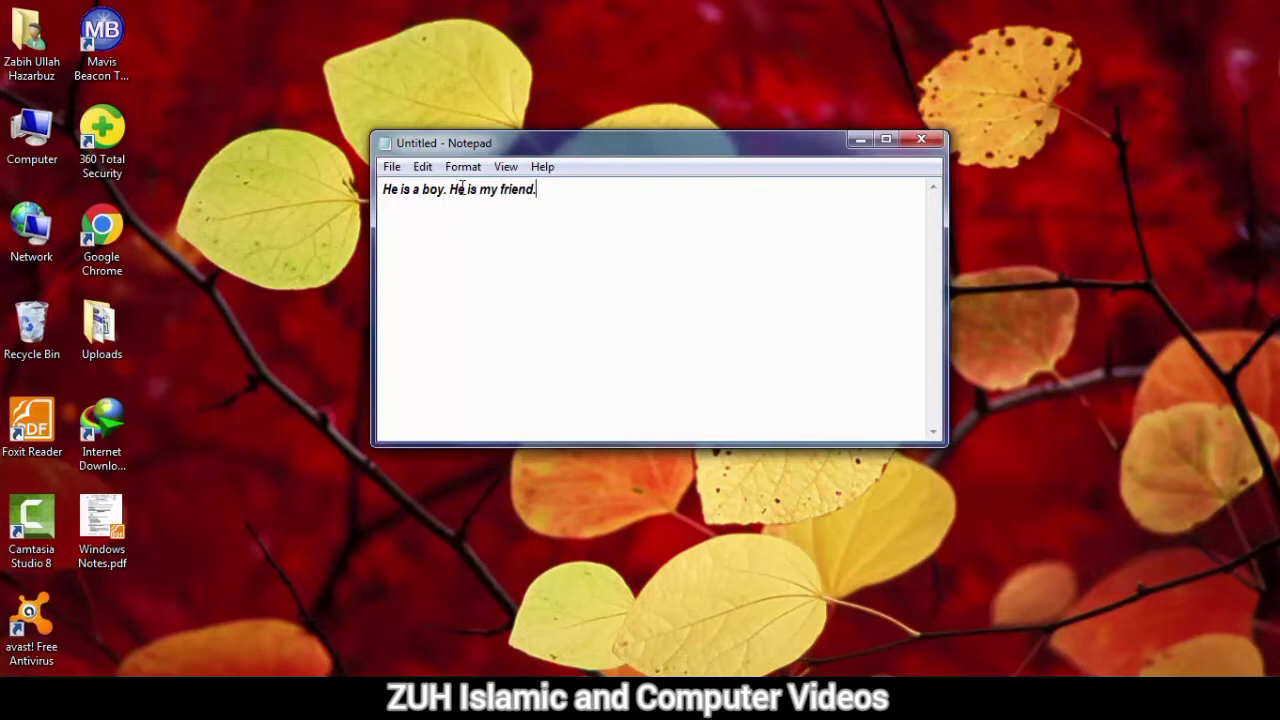
- Delete the sentence "He is my friend." and undo the deletion
{"action": "left_click_drag", "start_coordinate": [545, 190], "coordinate": [448, 192]}
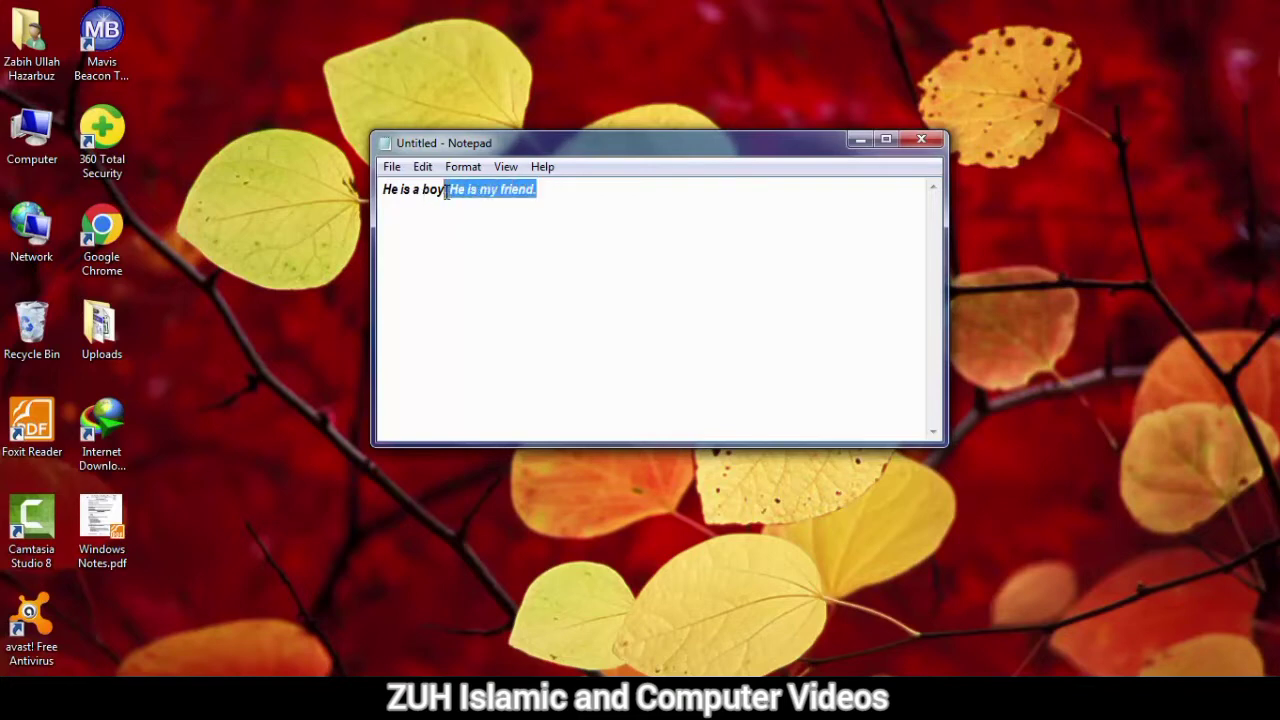
{"action": "key", "text": "Delete"}
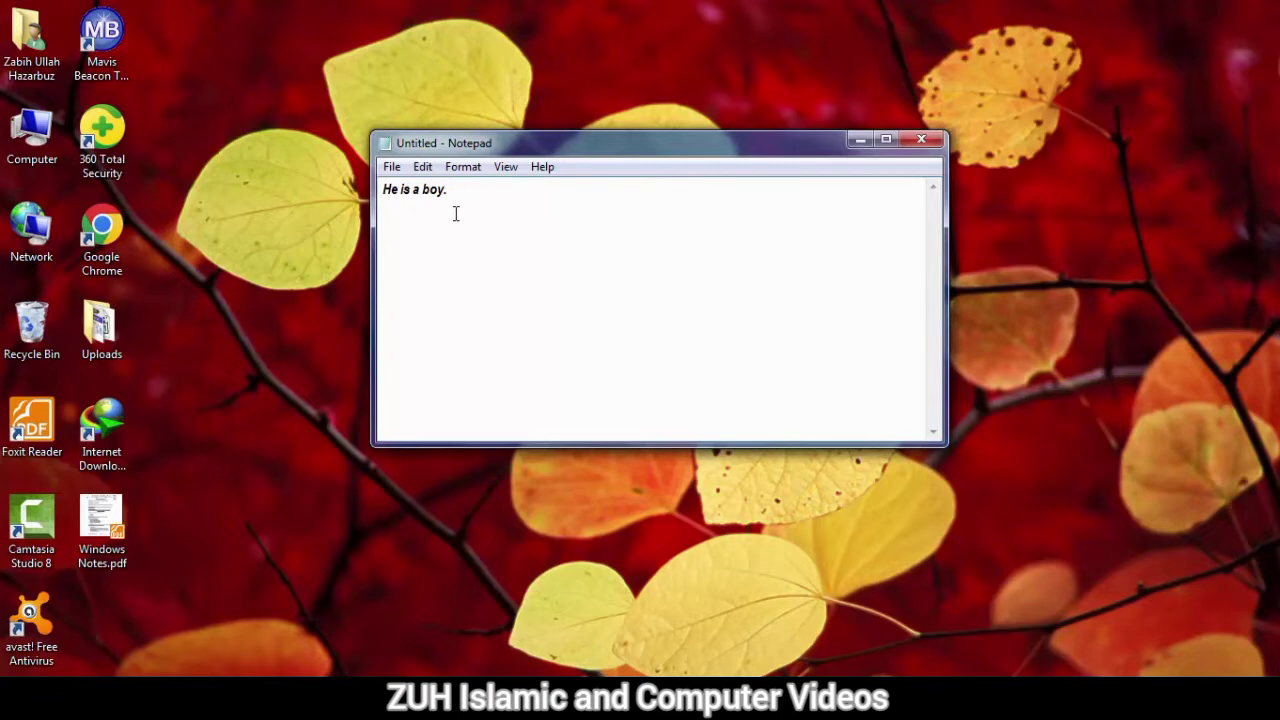
{"action": "left_click", "coordinate": [424, 168]}
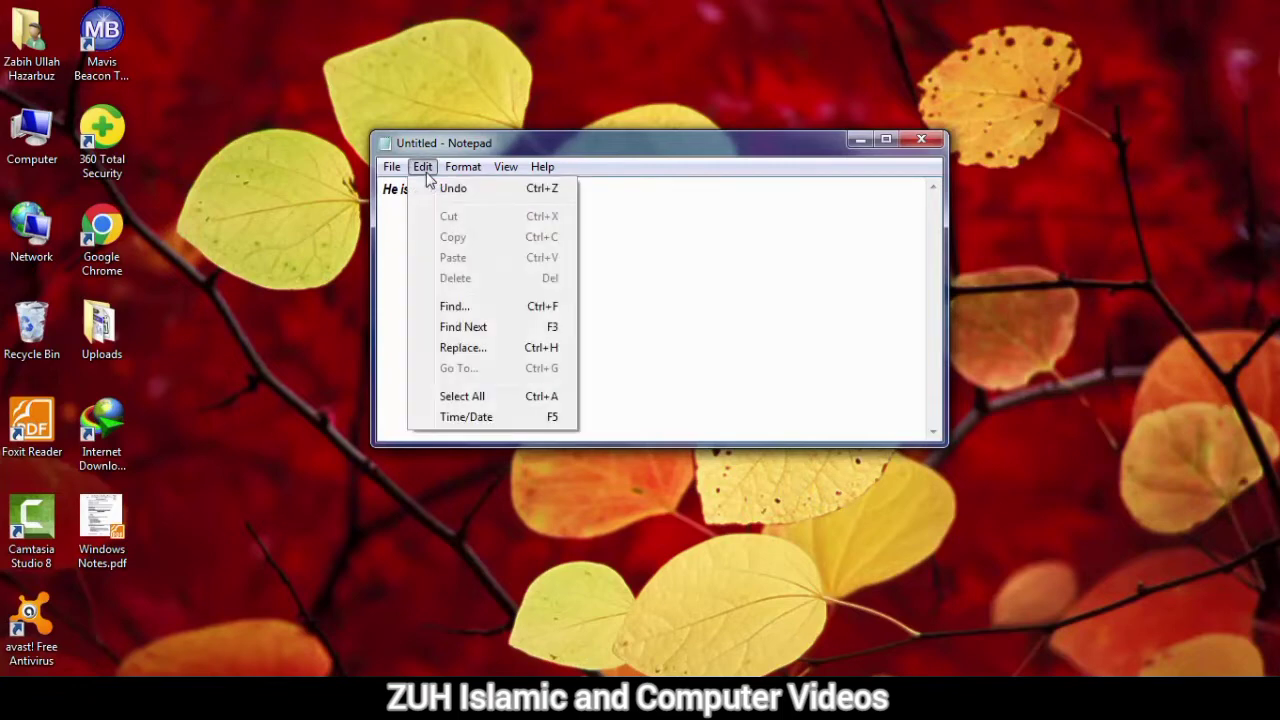
{"action": "left_click", "coordinate": [478, 190]}
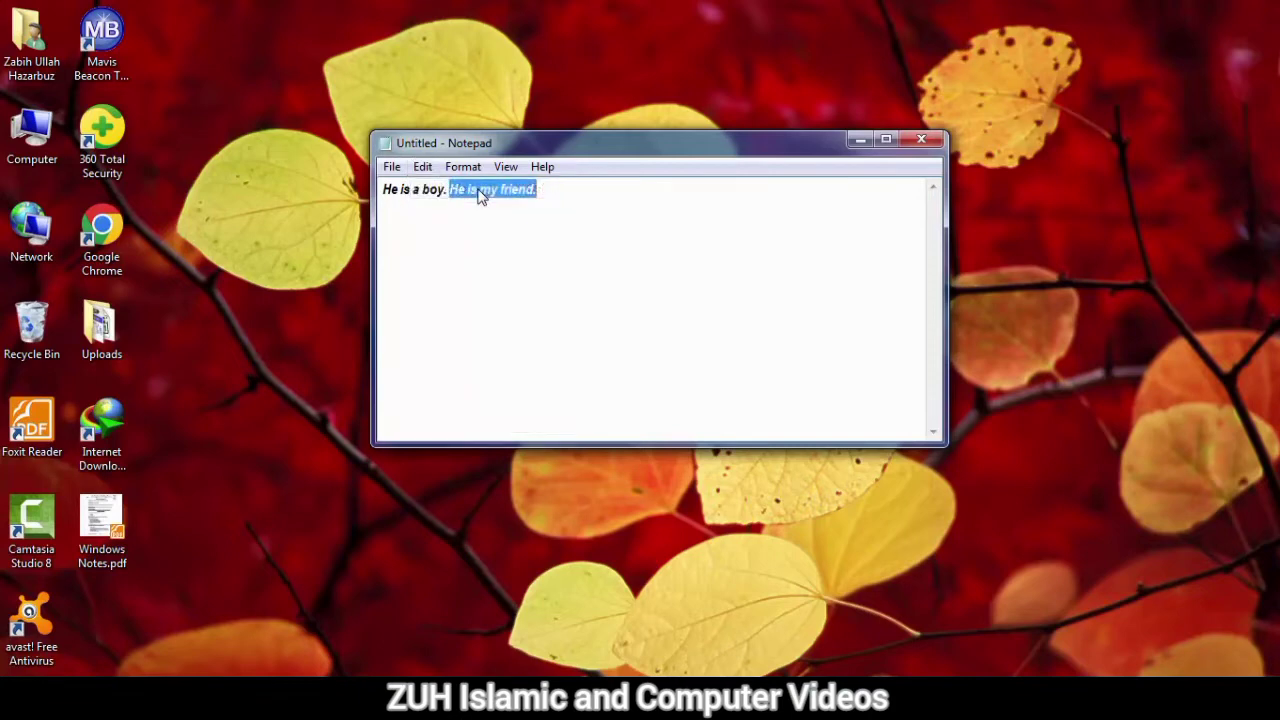
{"action": "left_click", "coordinate": [572, 190]}
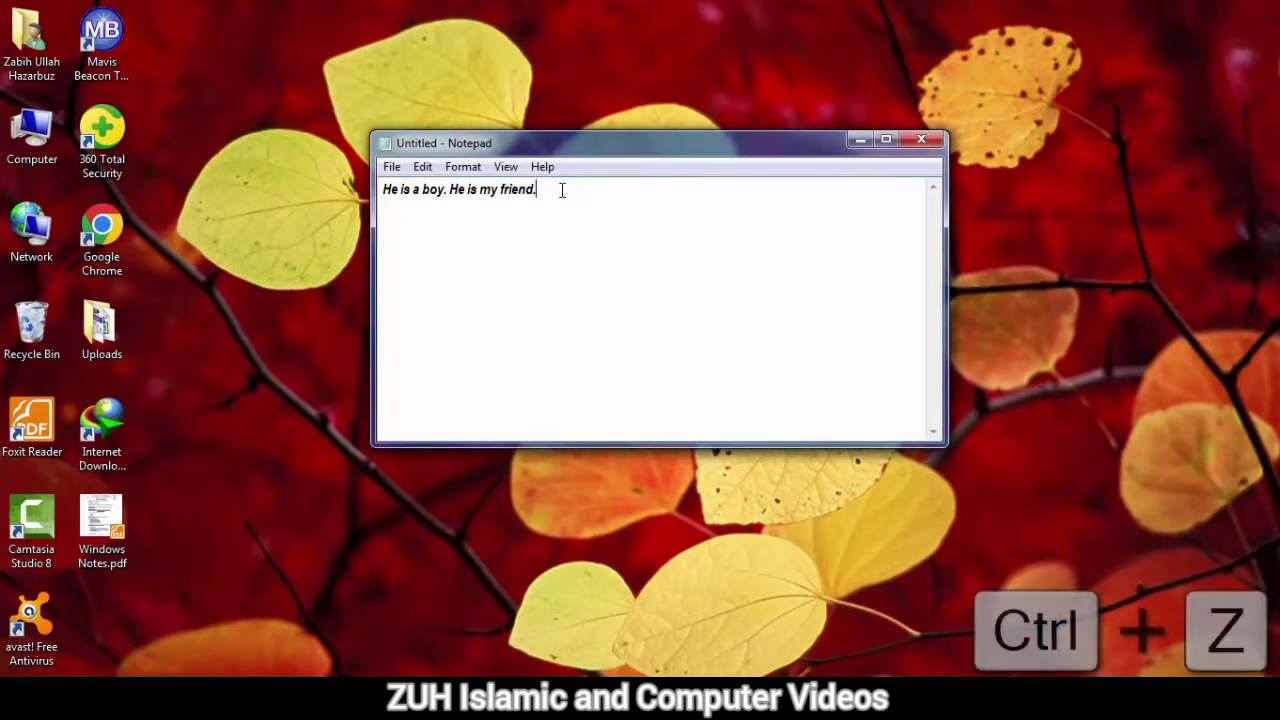
- Cut the sentence "He is my friend." and paste it on its own line, several blank lines below "He is a boy."
{"action": "left_click", "coordinate": [422, 166]}
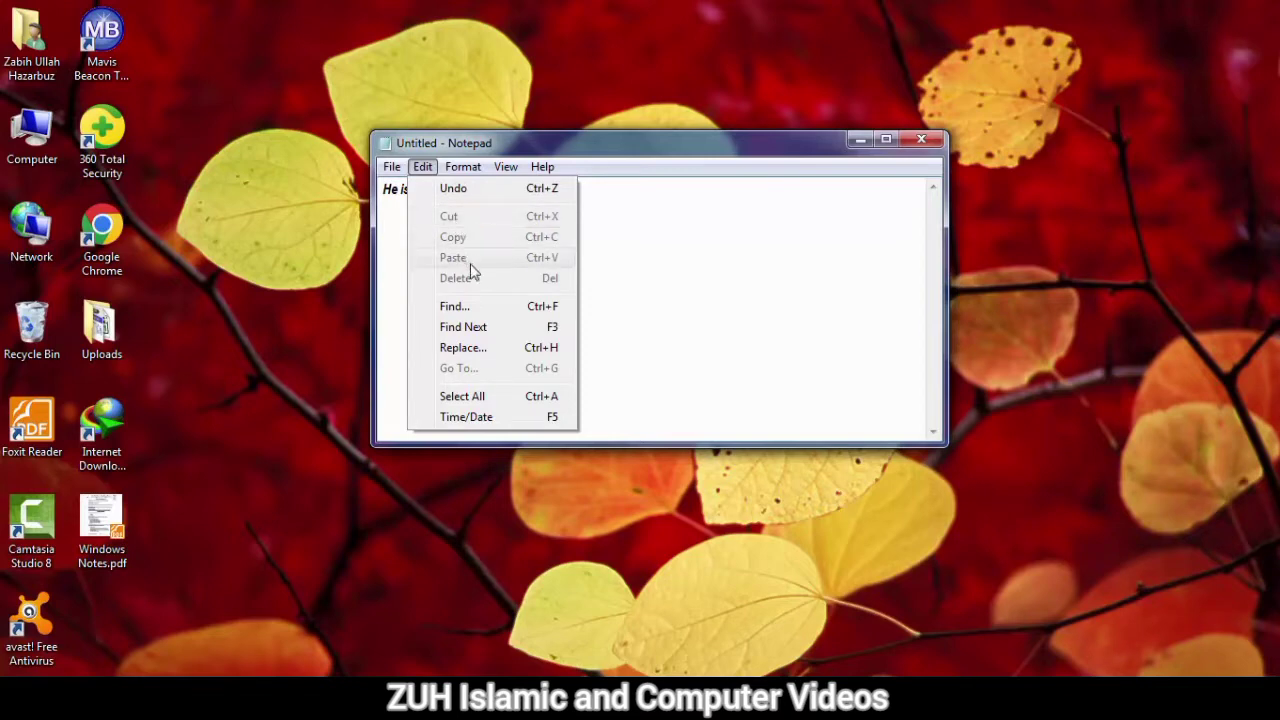
{"action": "left_click", "coordinate": [650, 255]}
{"action": "left_click_drag", "start_coordinate": [548, 198], "coordinate": [452, 199]}
{"action": "key", "text": "ctrl+c"}
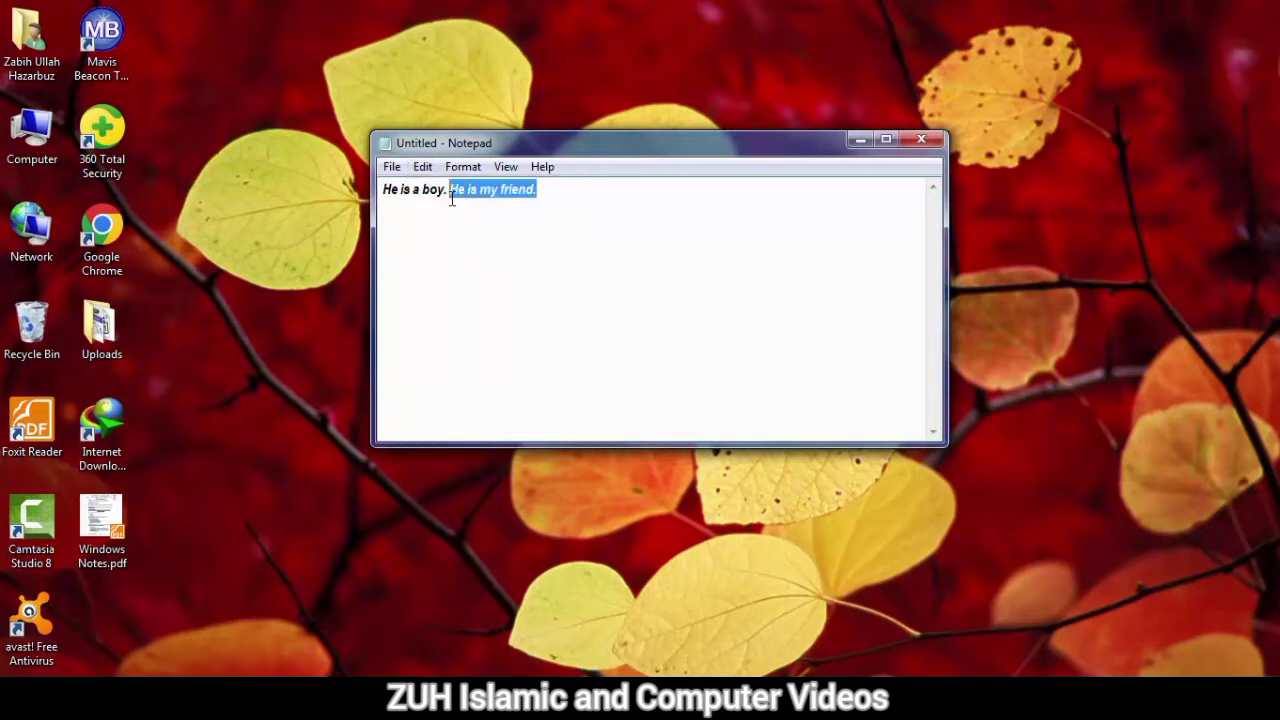
{"action": "left_click", "coordinate": [424, 167]}
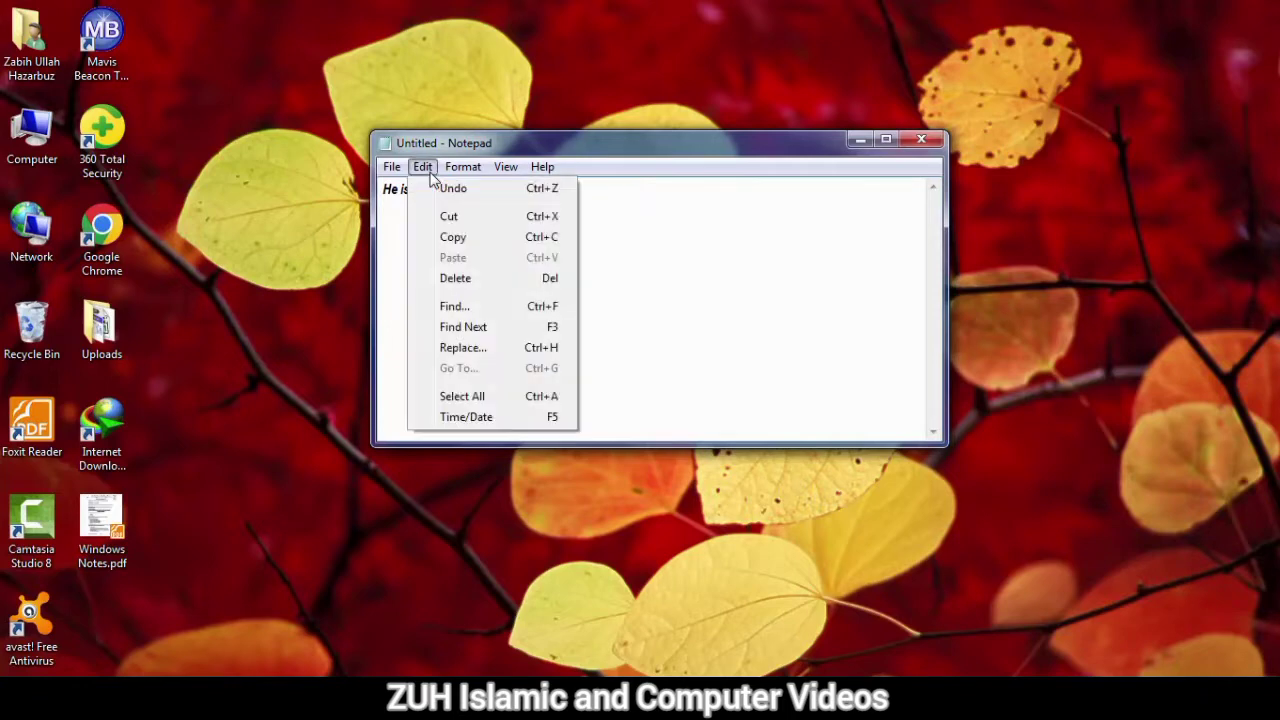
{"action": "left_click", "coordinate": [450, 217]}
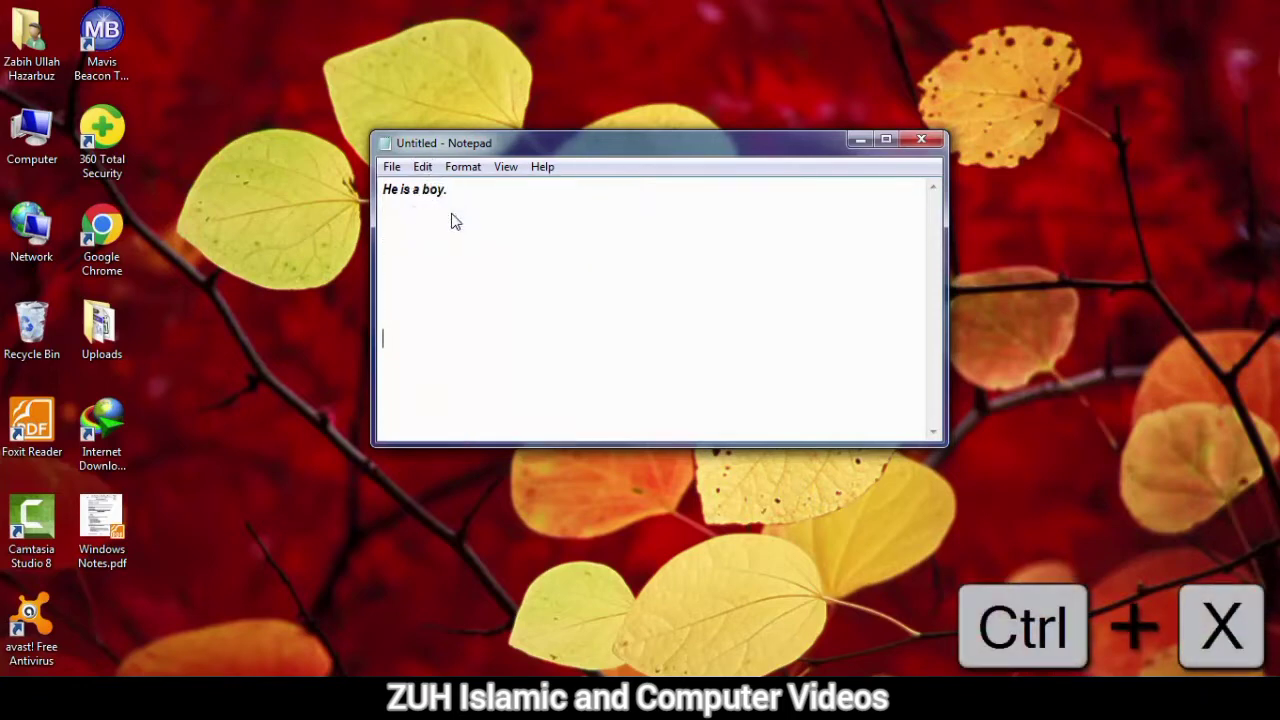
{"action": "left_click", "coordinate": [423, 168]}
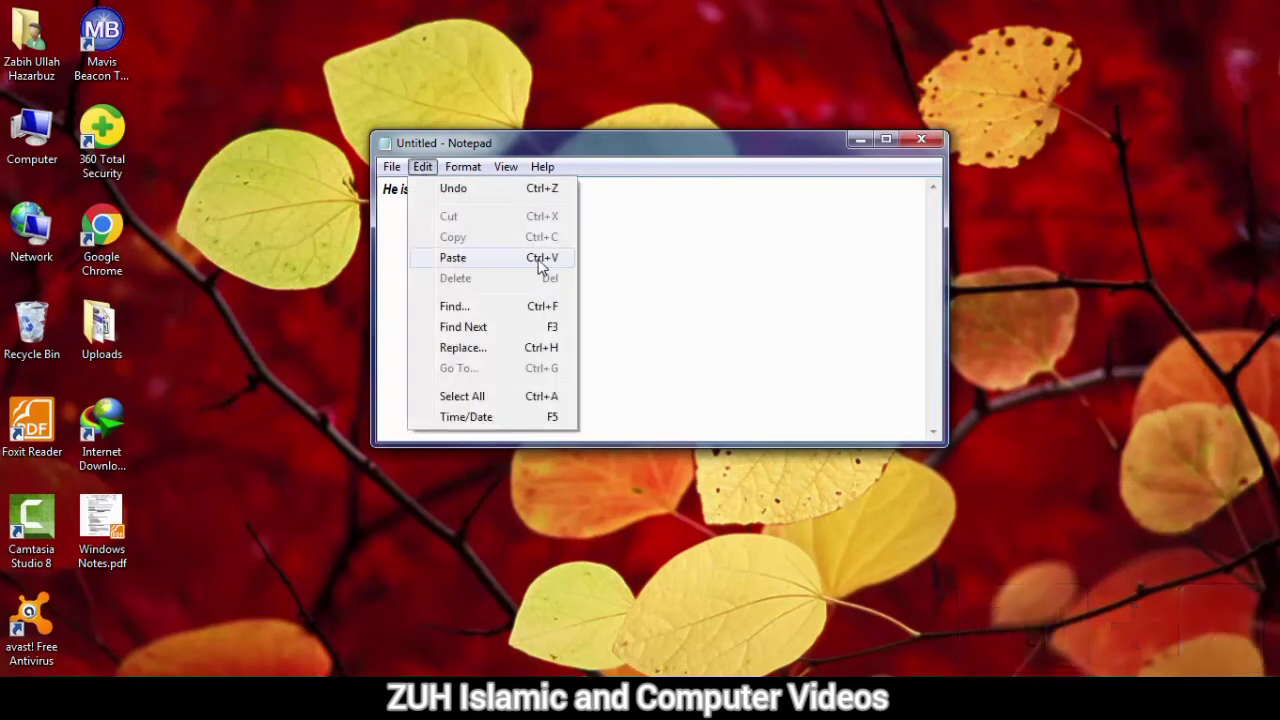
{"action": "left_click", "coordinate": [452, 258]}
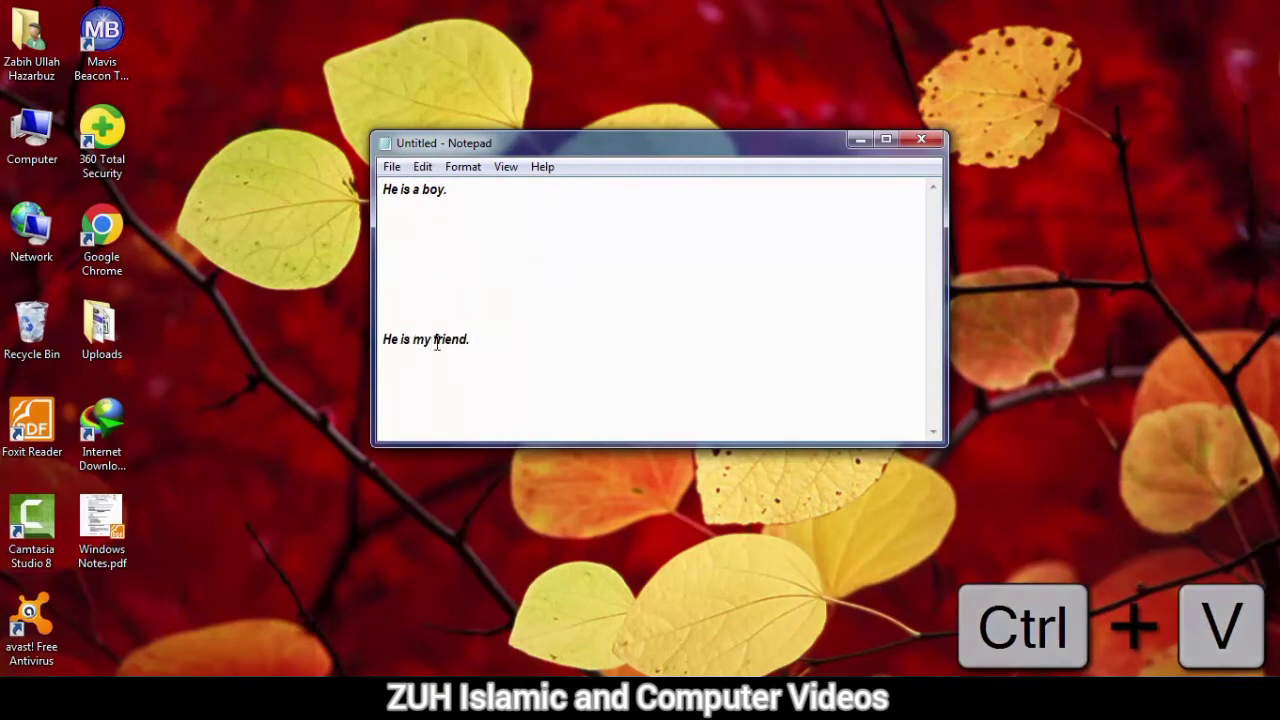
- Copy the lower sentence "He is my friend." and paste it after "He is a boy." on the first line
{"action": "left_click_drag", "start_coordinate": [470, 341], "coordinate": [386, 357]}
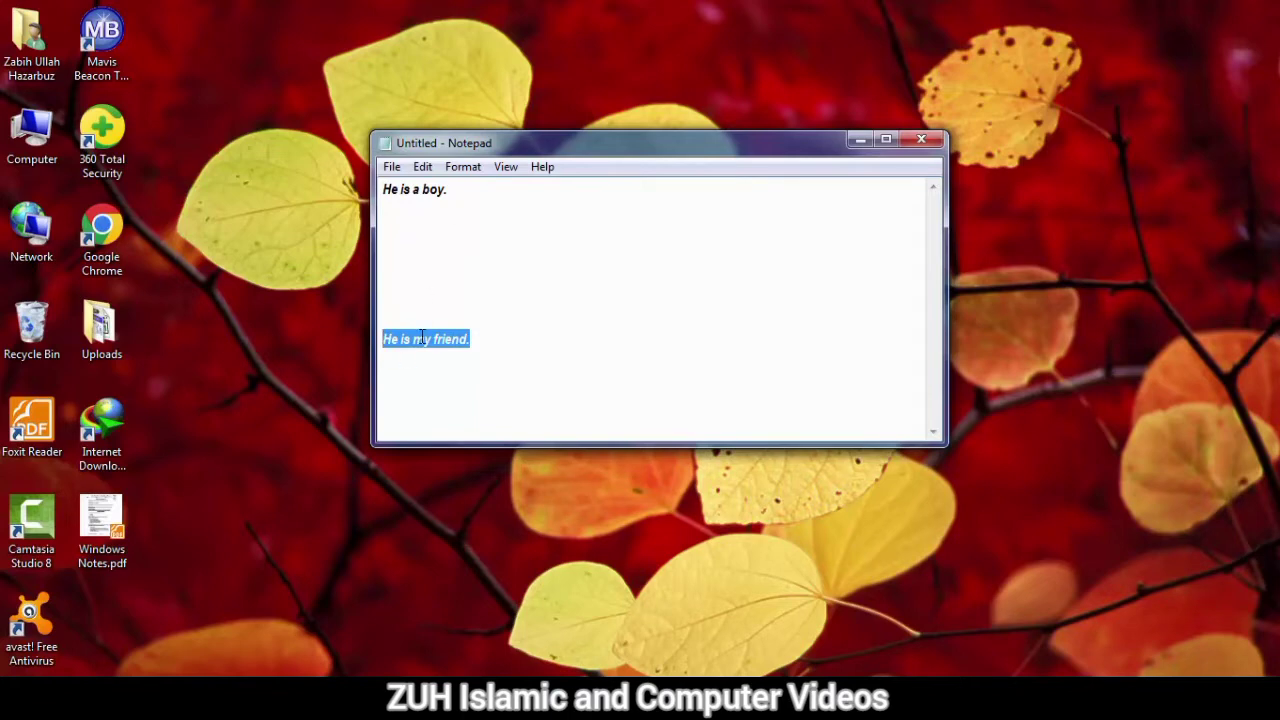
{"action": "left_click", "coordinate": [422, 166]}
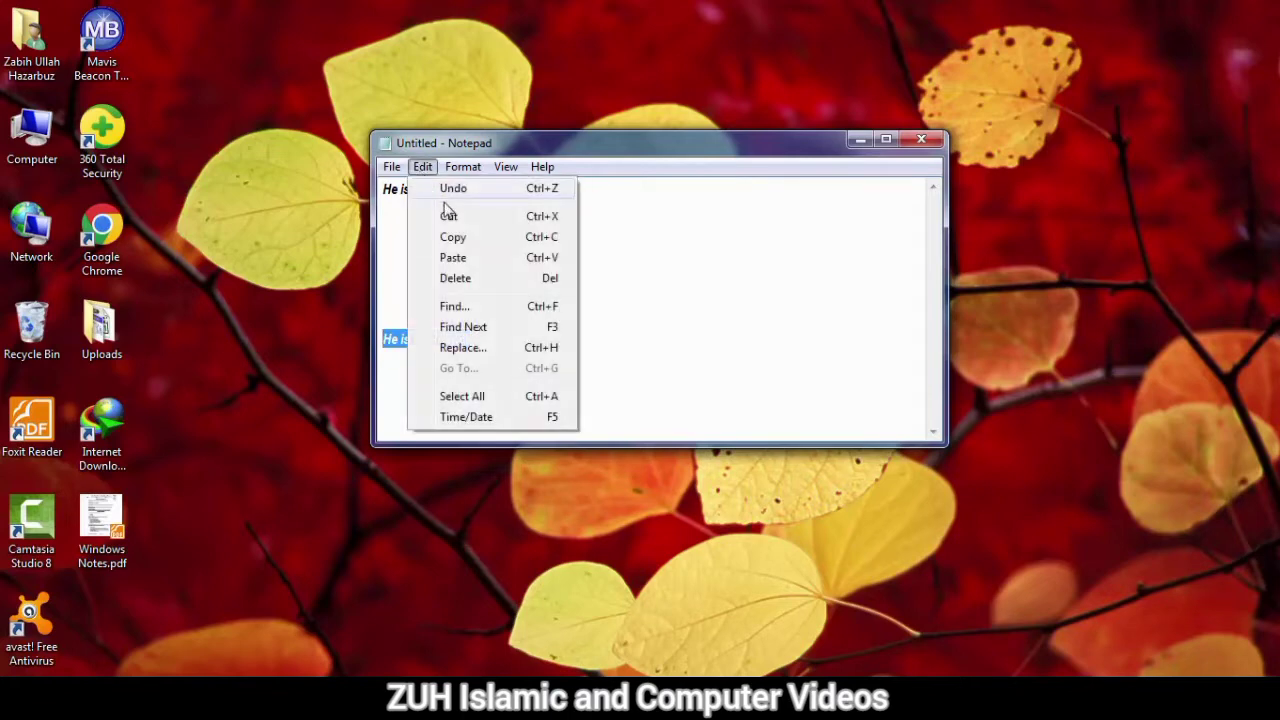
{"action": "left_click", "coordinate": [453, 238]}
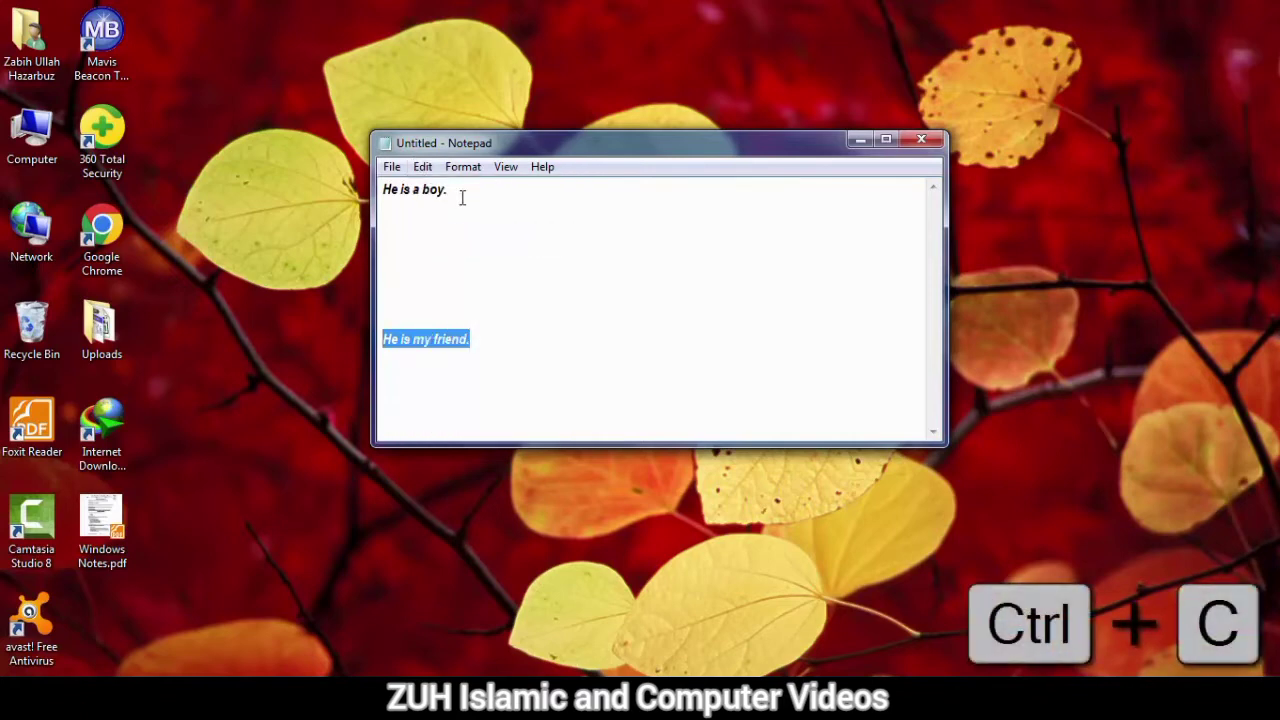
{"action": "left_click", "coordinate": [462, 197]}
{"action": "left_click", "coordinate": [422, 166]}
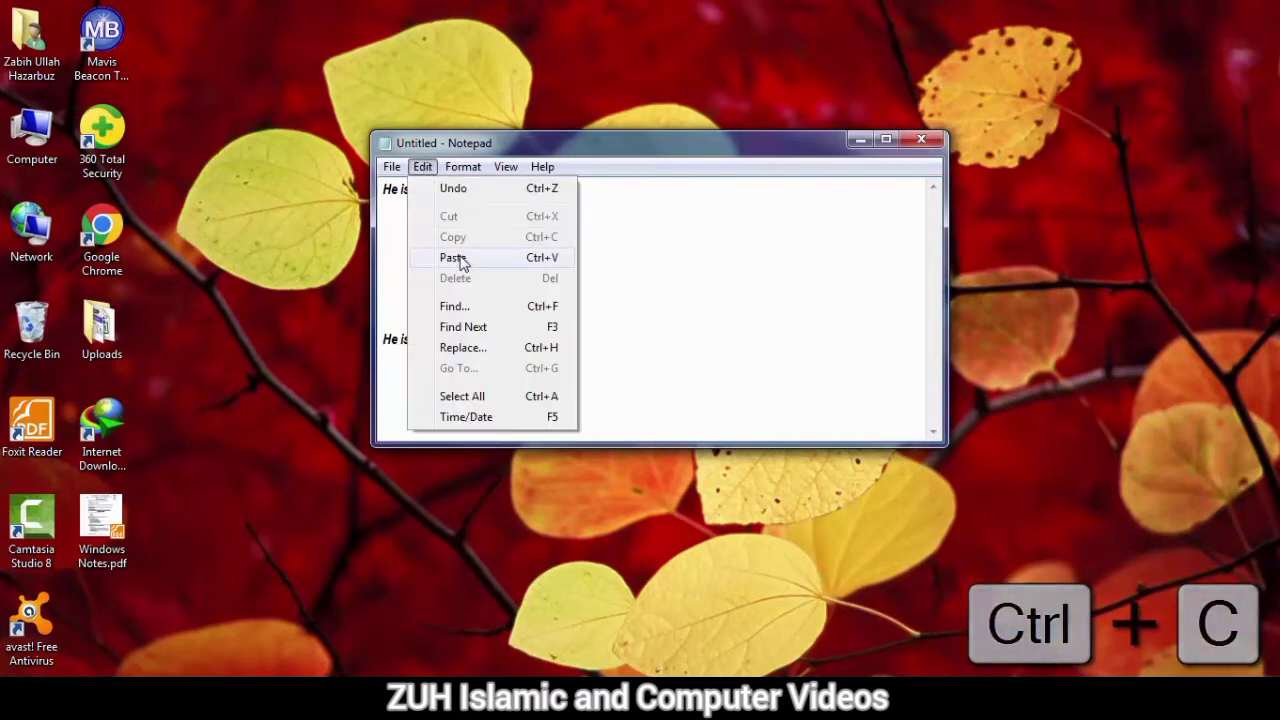
{"action": "left_click", "coordinate": [453, 258]}
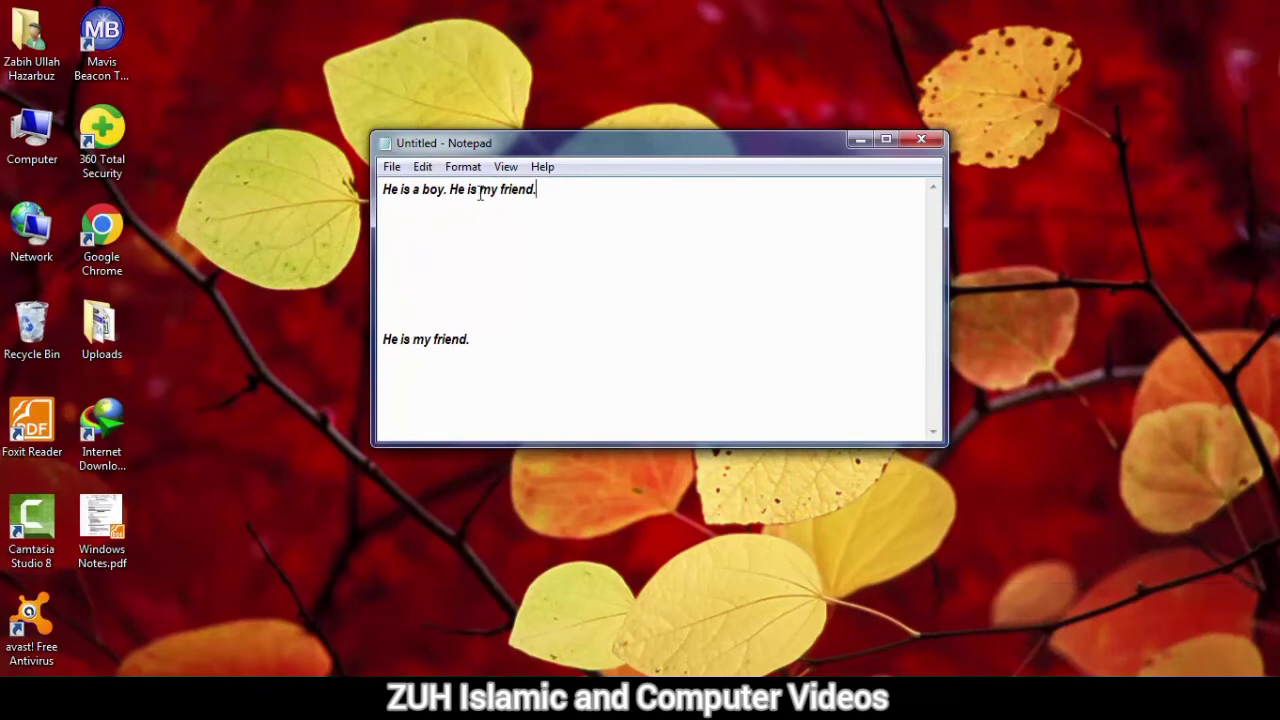
- Copy the whole first line and paste it on a blank line midway between the two existing text lines
{"action": "left_click", "coordinate": [422, 166]}
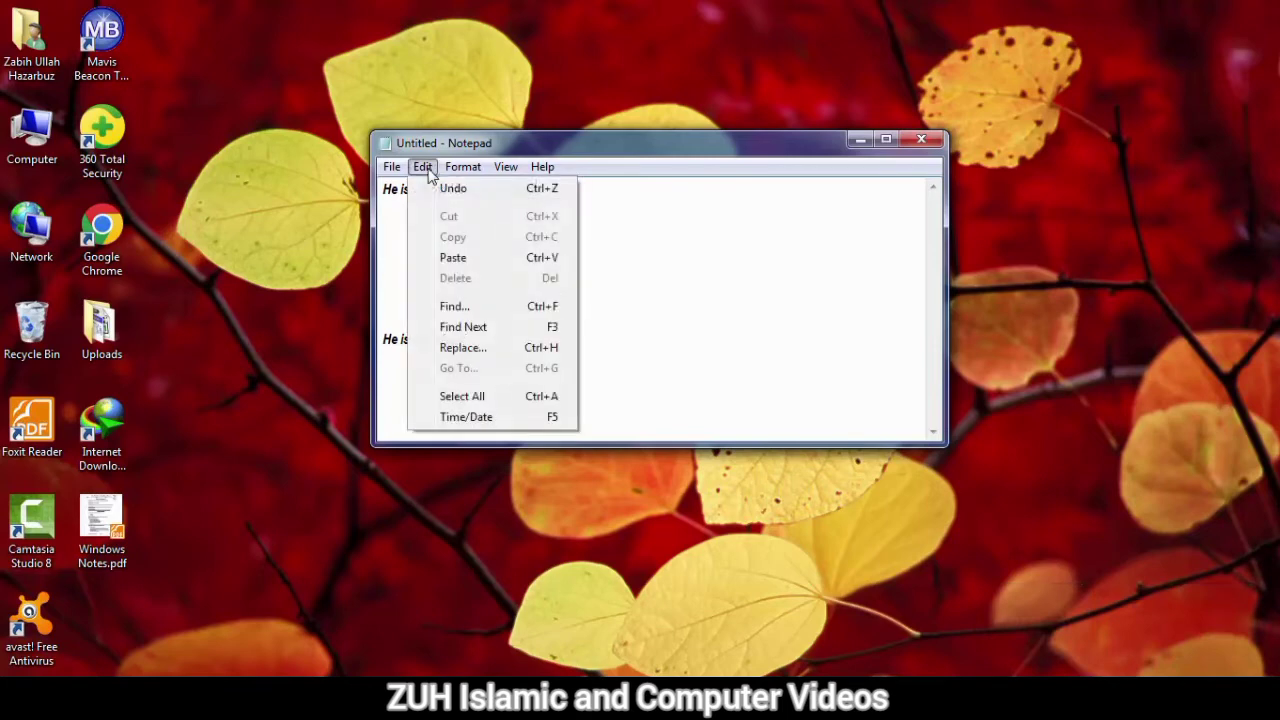
{"action": "left_click", "coordinate": [643, 254]}
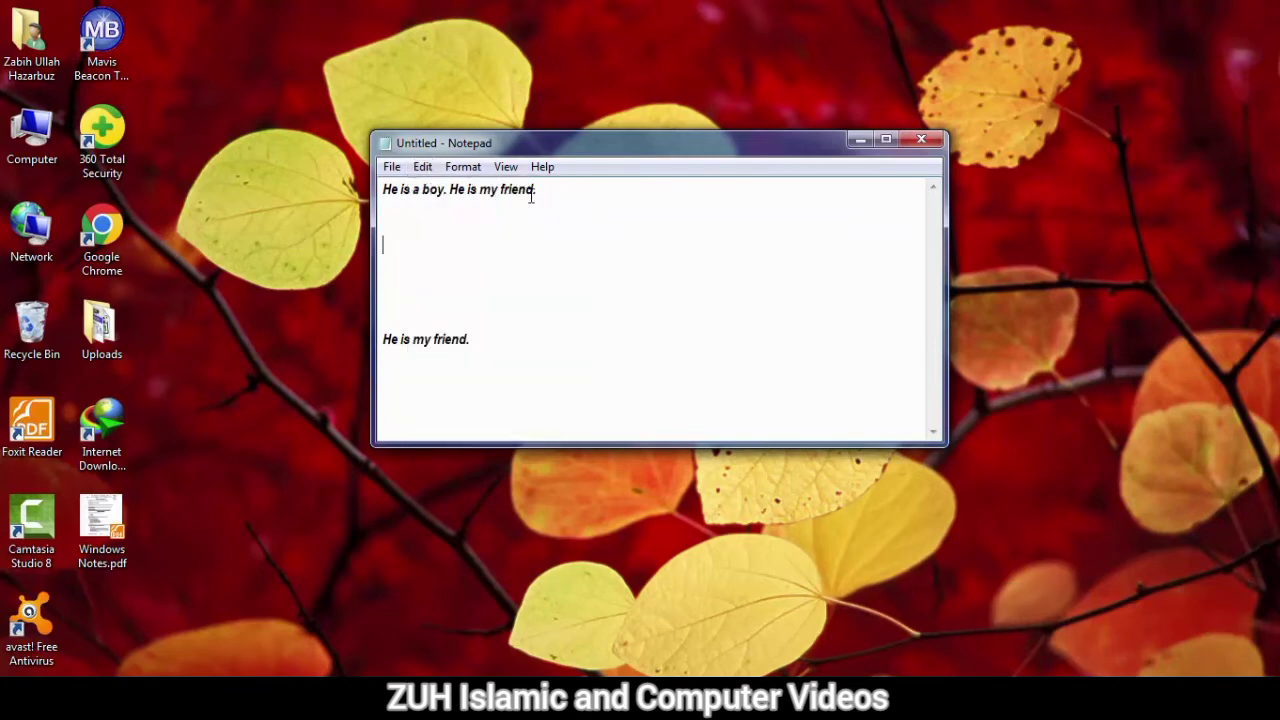
{"action": "left_click_drag", "start_coordinate": [397, 201], "coordinate": [381, 188]}
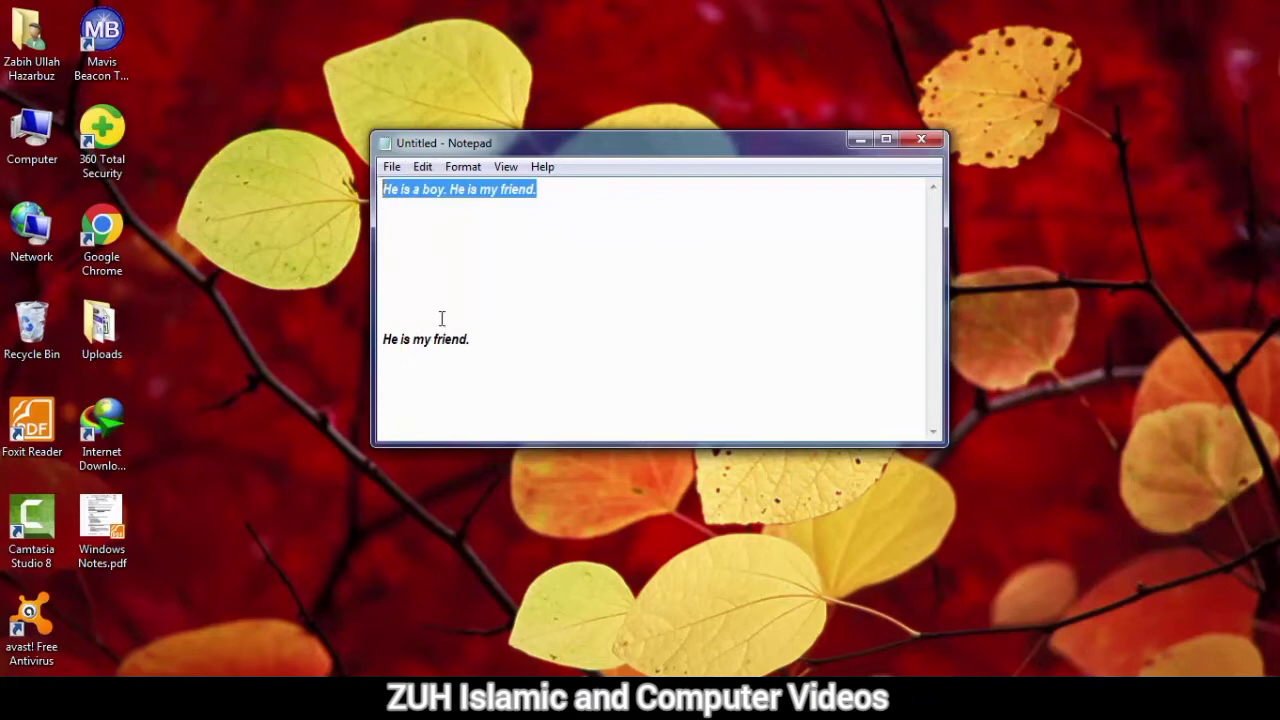
{"action": "key", "text": "ctrl+c"}
{"action": "left_click", "coordinate": [395, 268]}
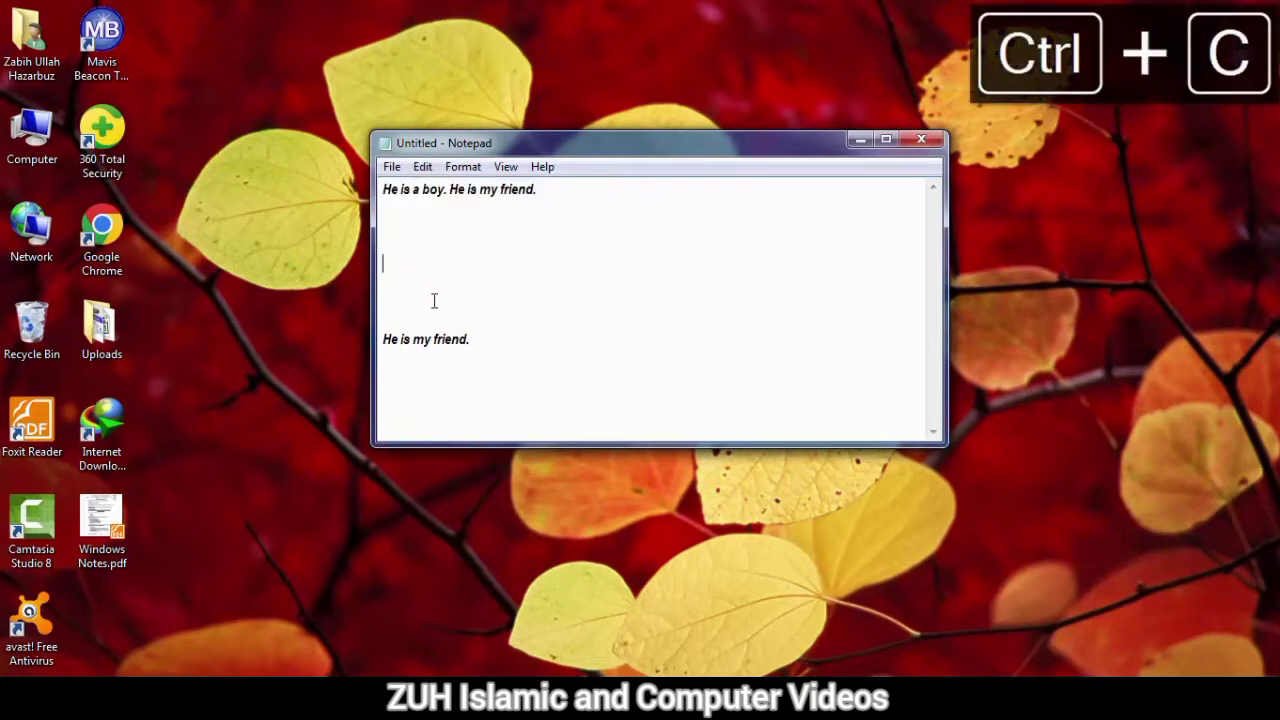
{"action": "key", "text": "ctrl+v"}
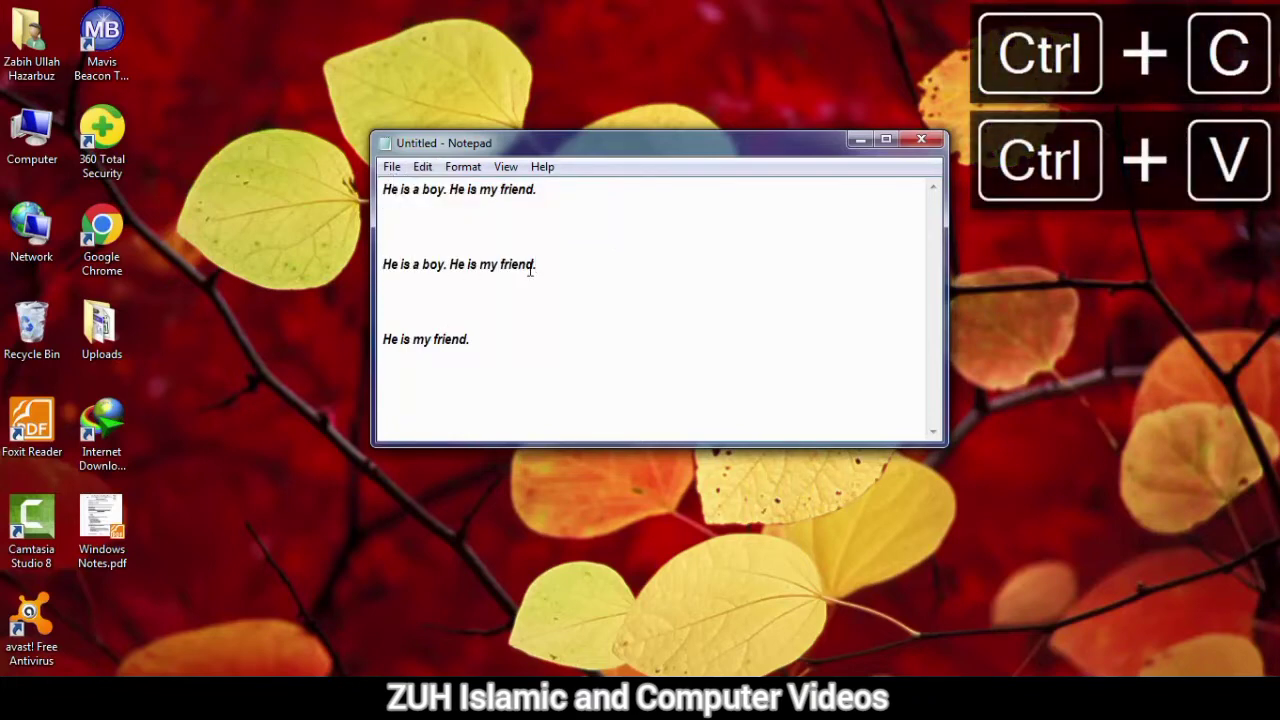
- Delete the word "friend." from the end of the middle line
{"action": "left_click", "coordinate": [422, 167]}
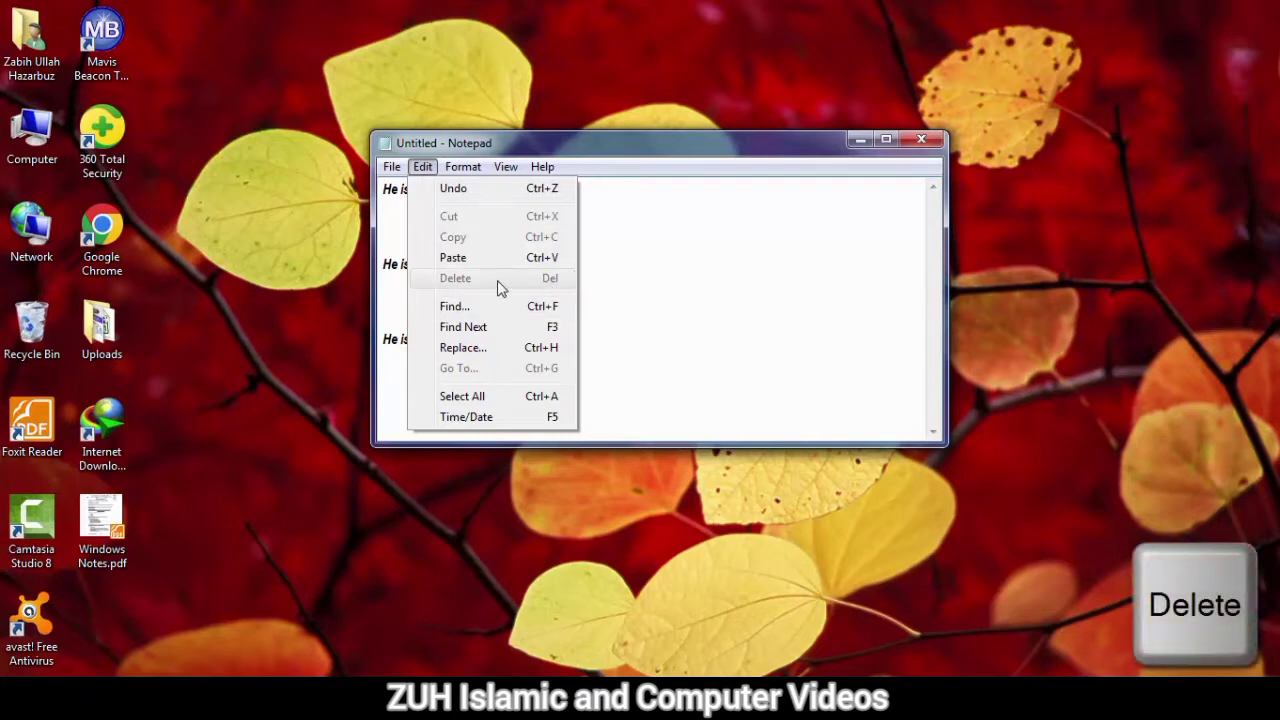
{"action": "left_click", "coordinate": [560, 271]}
{"action": "left_click_drag", "start_coordinate": [560, 271], "coordinate": [498, 268]}
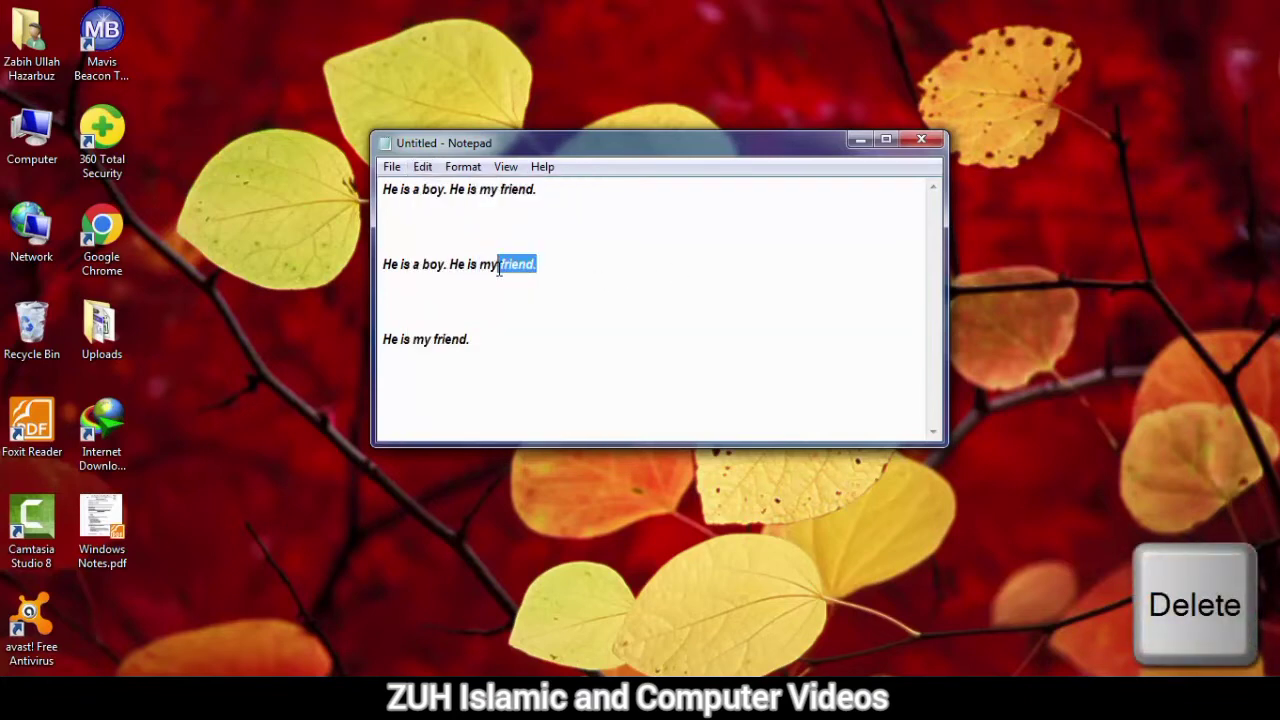
{"action": "left_click", "coordinate": [423, 166]}
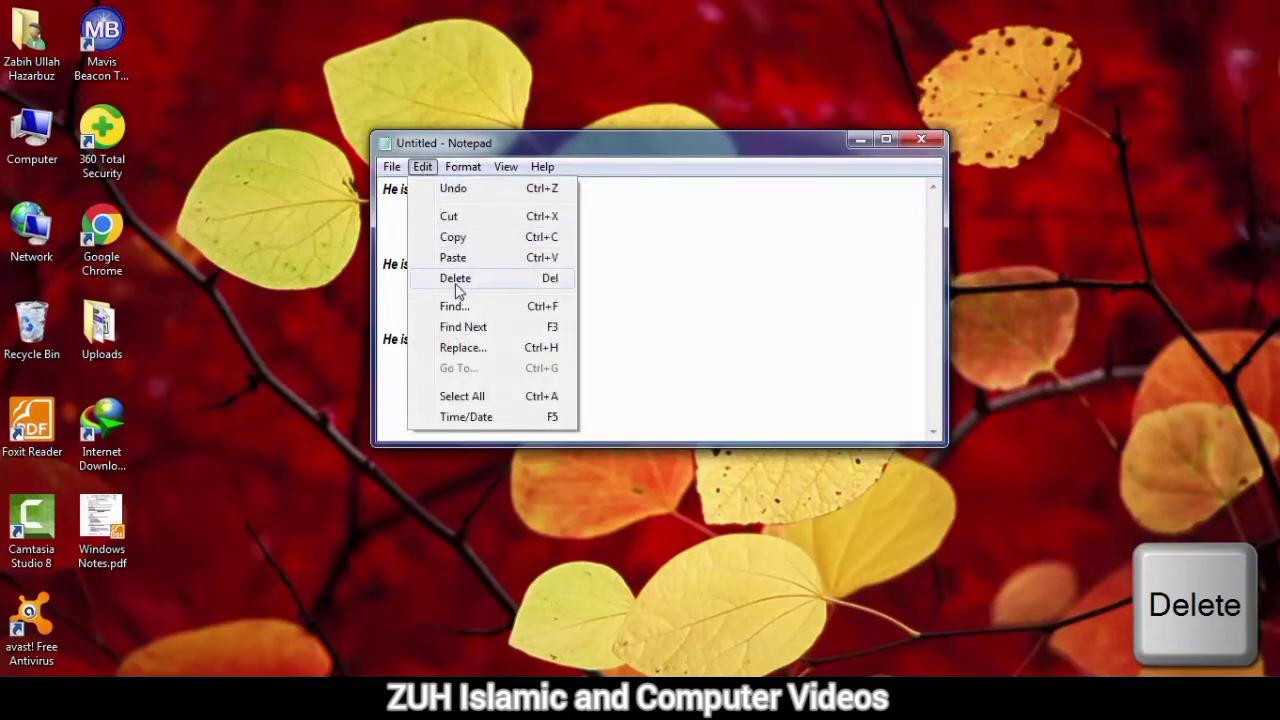
{"action": "left_click", "coordinate": [456, 280]}
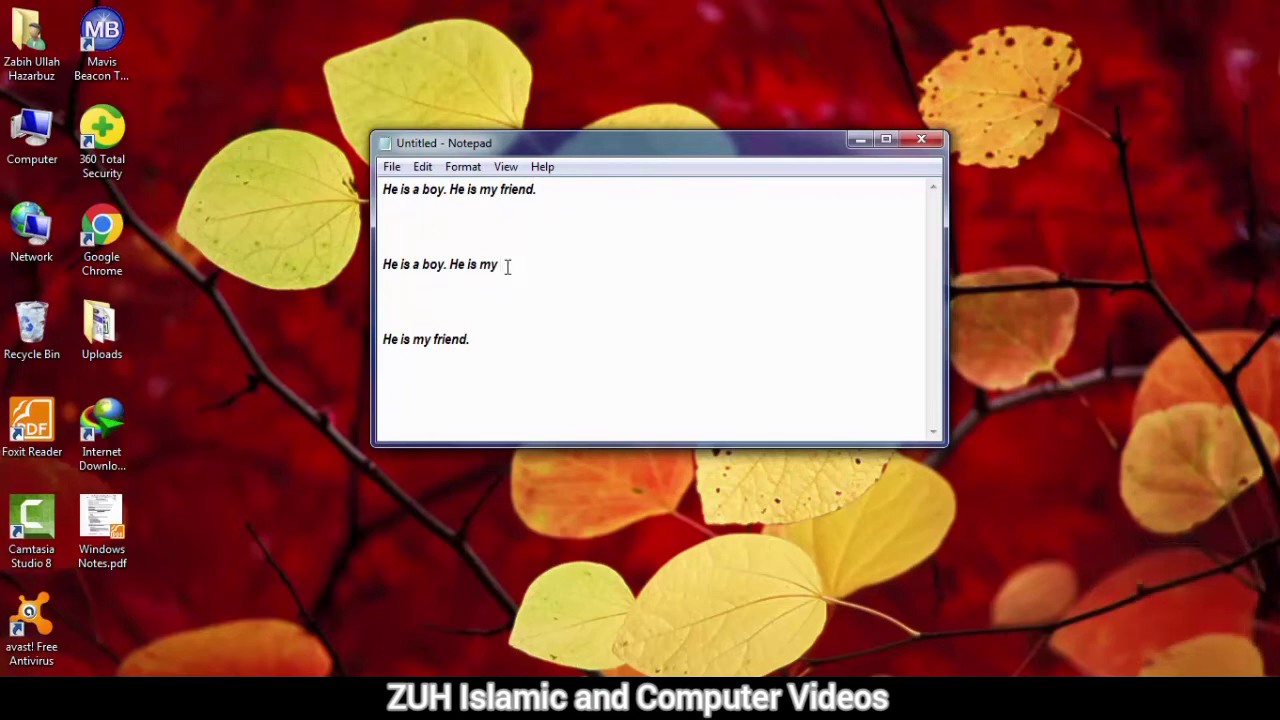
- Search for "is" downward through the note until no further match remains, and dismiss the notice
{"action": "left_click", "coordinate": [423, 166]}
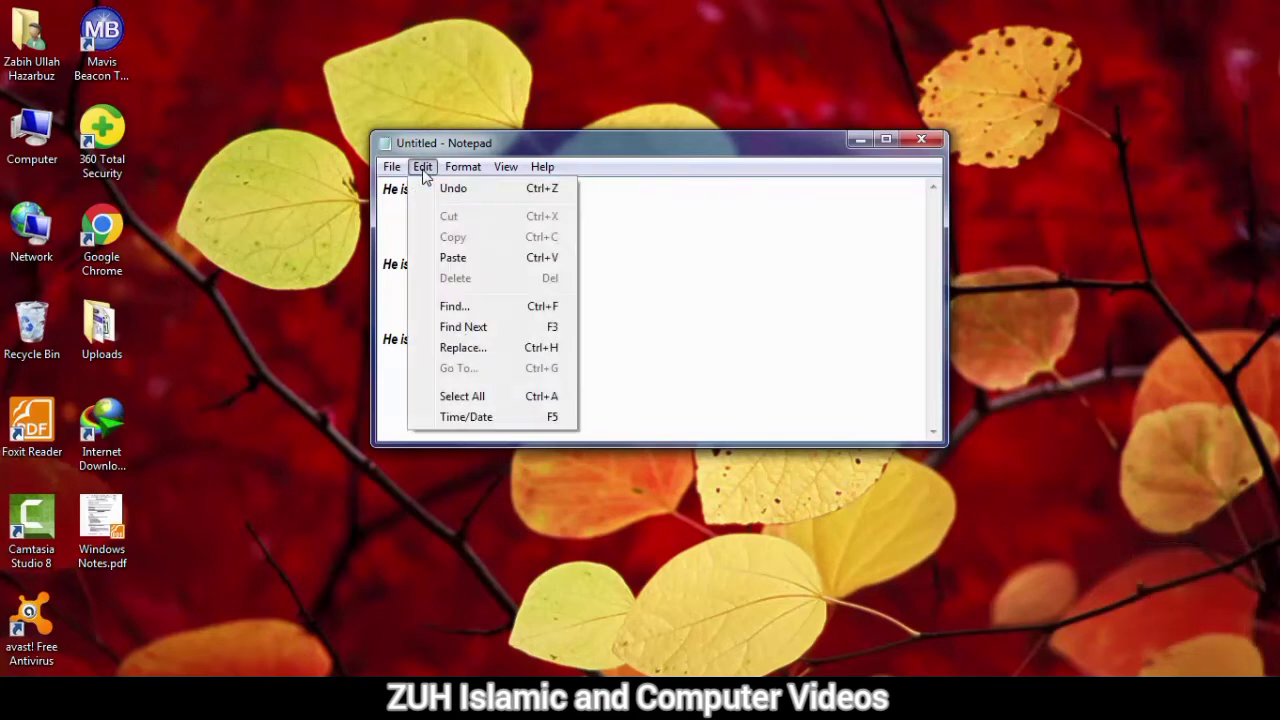
{"action": "left_click", "coordinate": [548, 316]}
{"action": "left_click_drag", "start_coordinate": [563, 309], "coordinate": [571, 376]}
{"action": "type", "text": "is"}
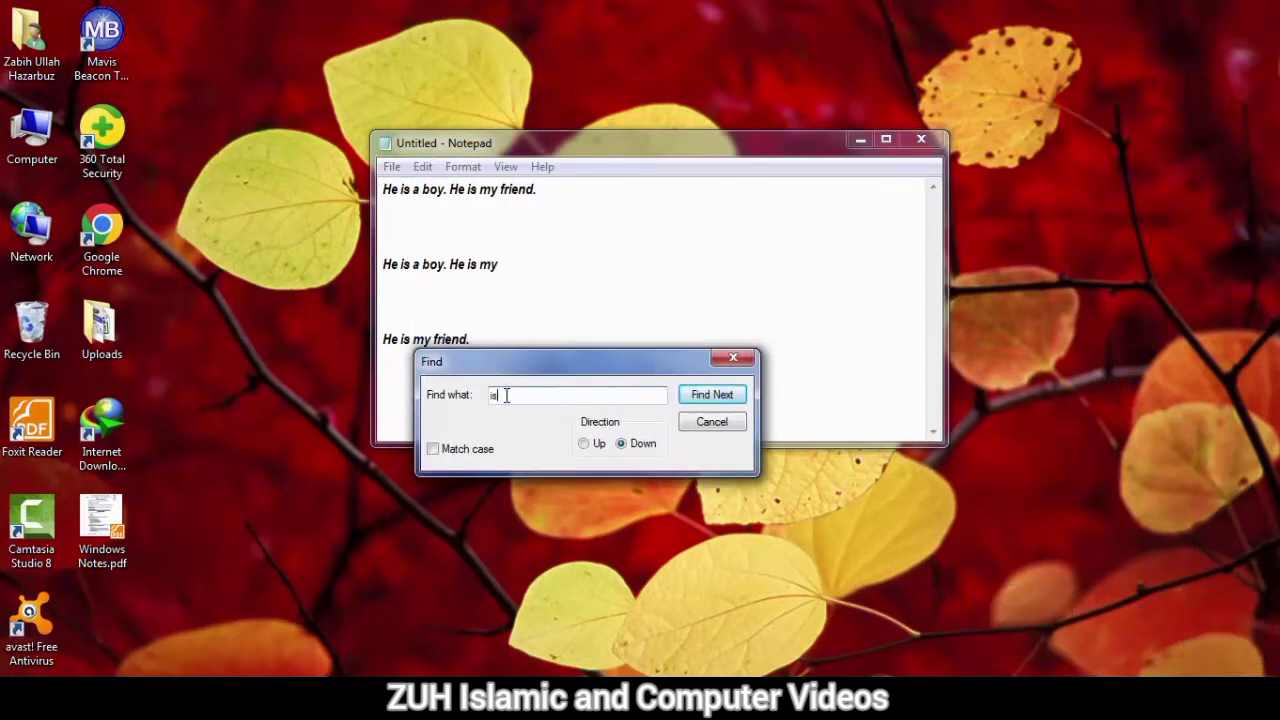
{"action": "left_click", "coordinate": [723, 395]}
{"action": "left_click", "coordinate": [725, 396]}
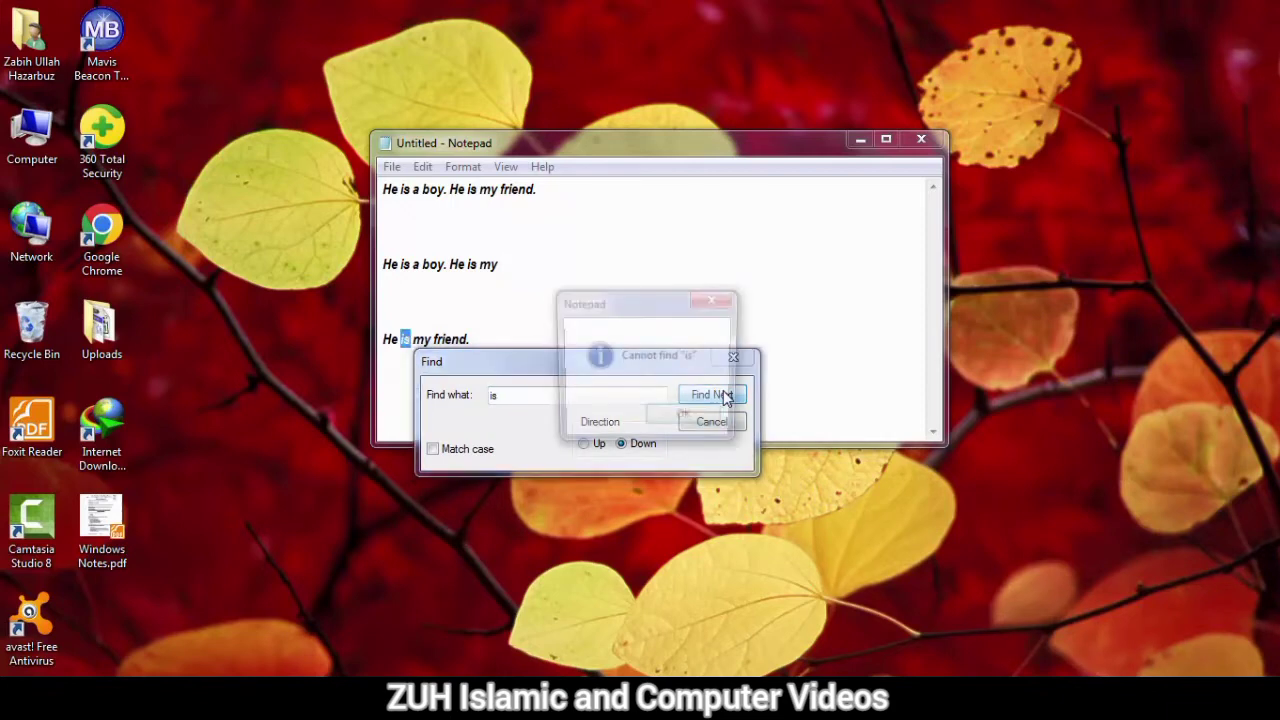
{"action": "left_click", "coordinate": [690, 420]}
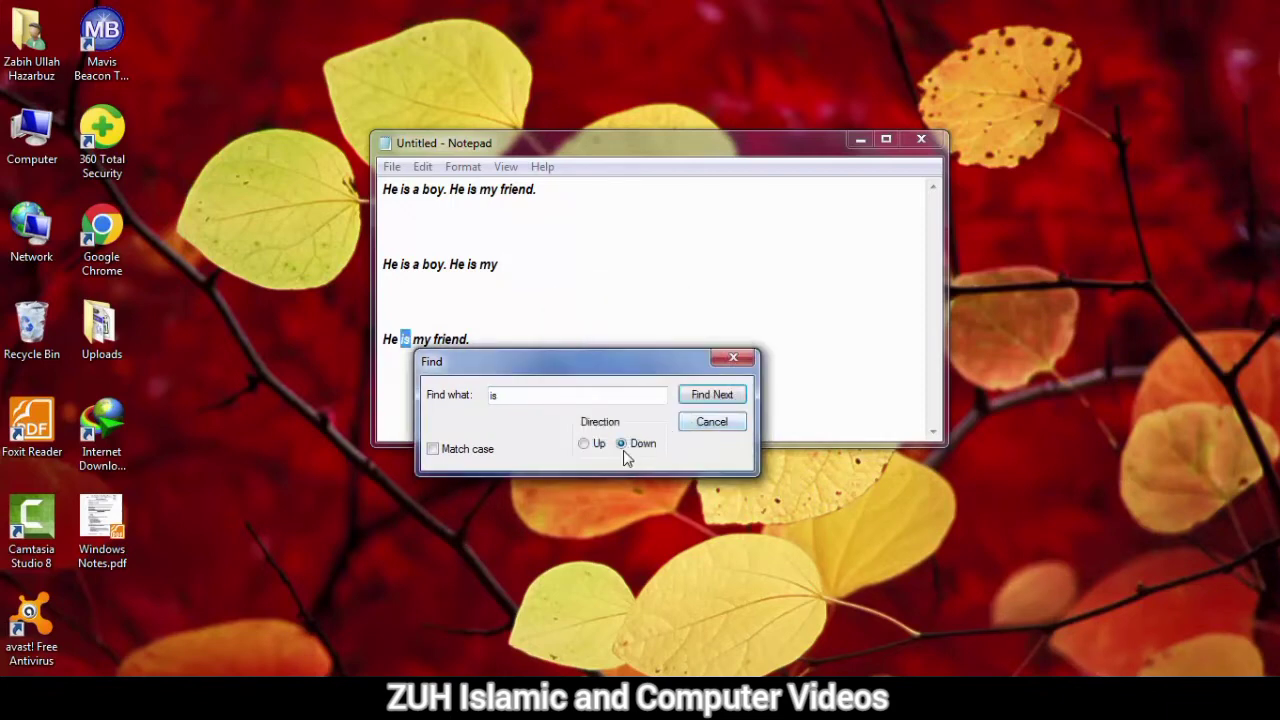
- Switch the search direction to Up and step back through the matches for "is" to the beginning of the note
{"action": "left_click", "coordinate": [587, 447]}
{"action": "left_click", "coordinate": [711, 395]}
{"action": "left_click", "coordinate": [711, 395]}
{"action": "left_click", "coordinate": [711, 395]}
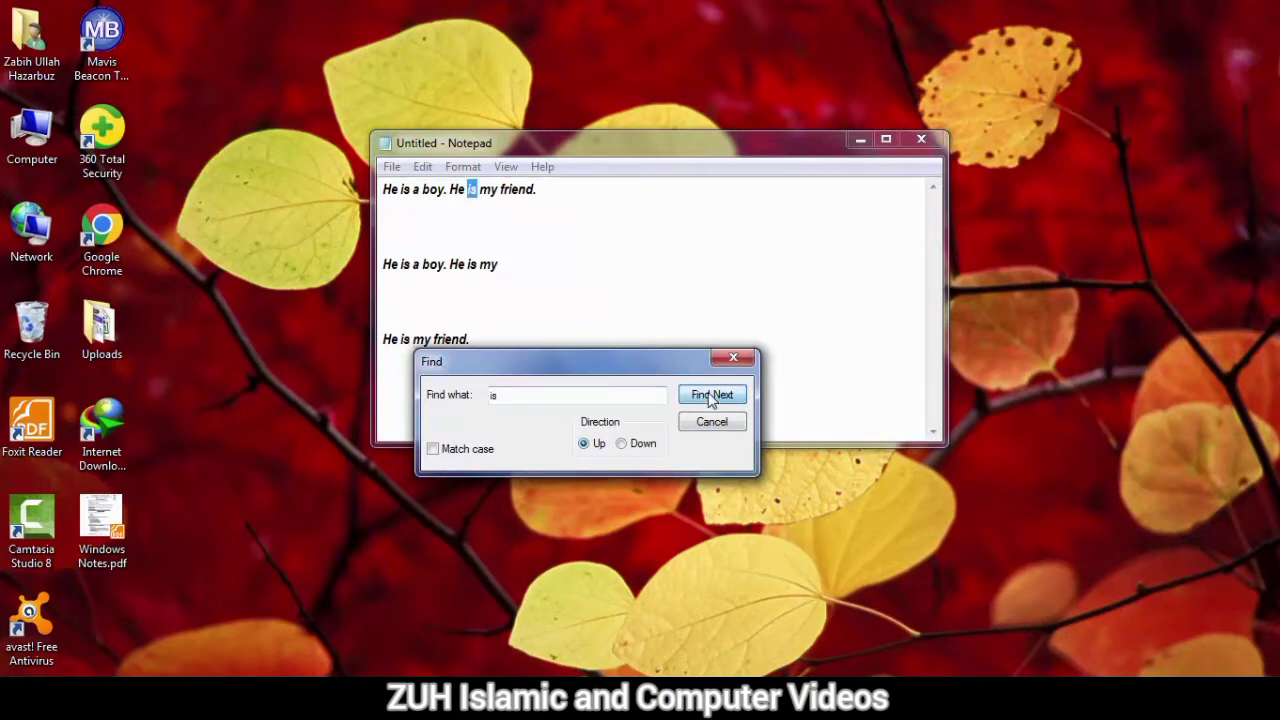
{"action": "left_click", "coordinate": [711, 395]}
{"action": "left_click", "coordinate": [711, 395]}
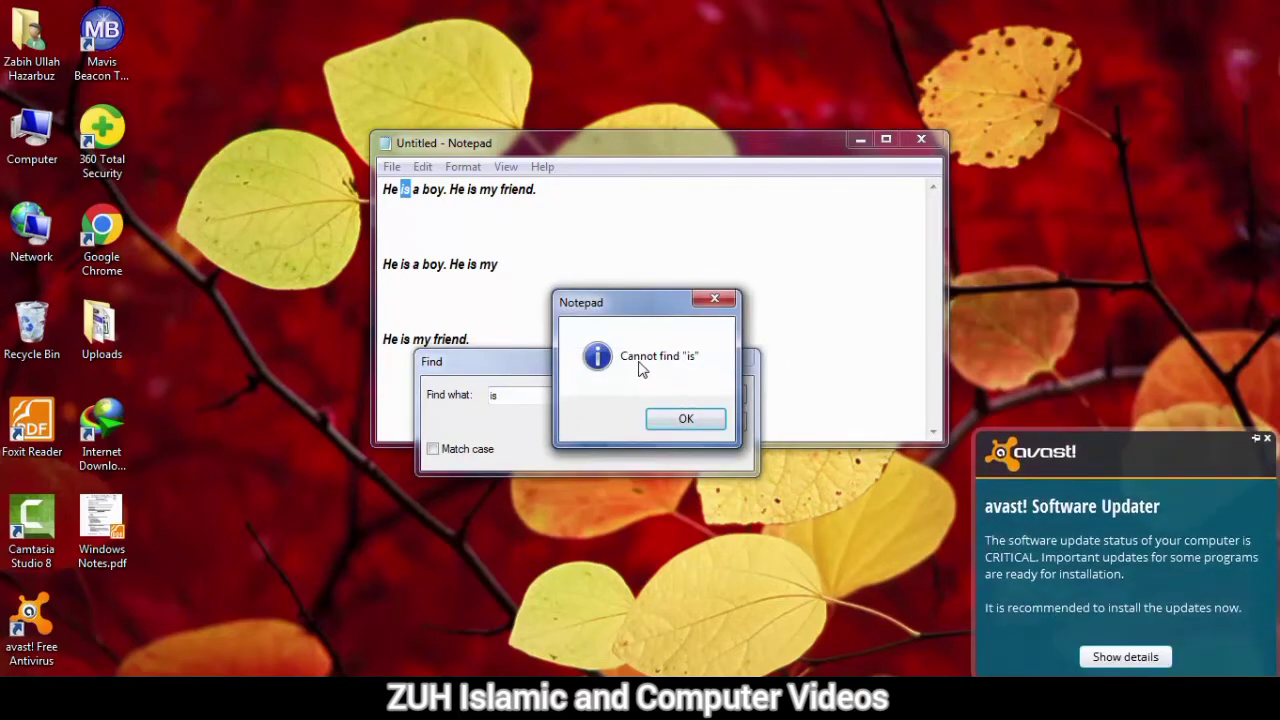
{"action": "left_click", "coordinate": [686, 420]}
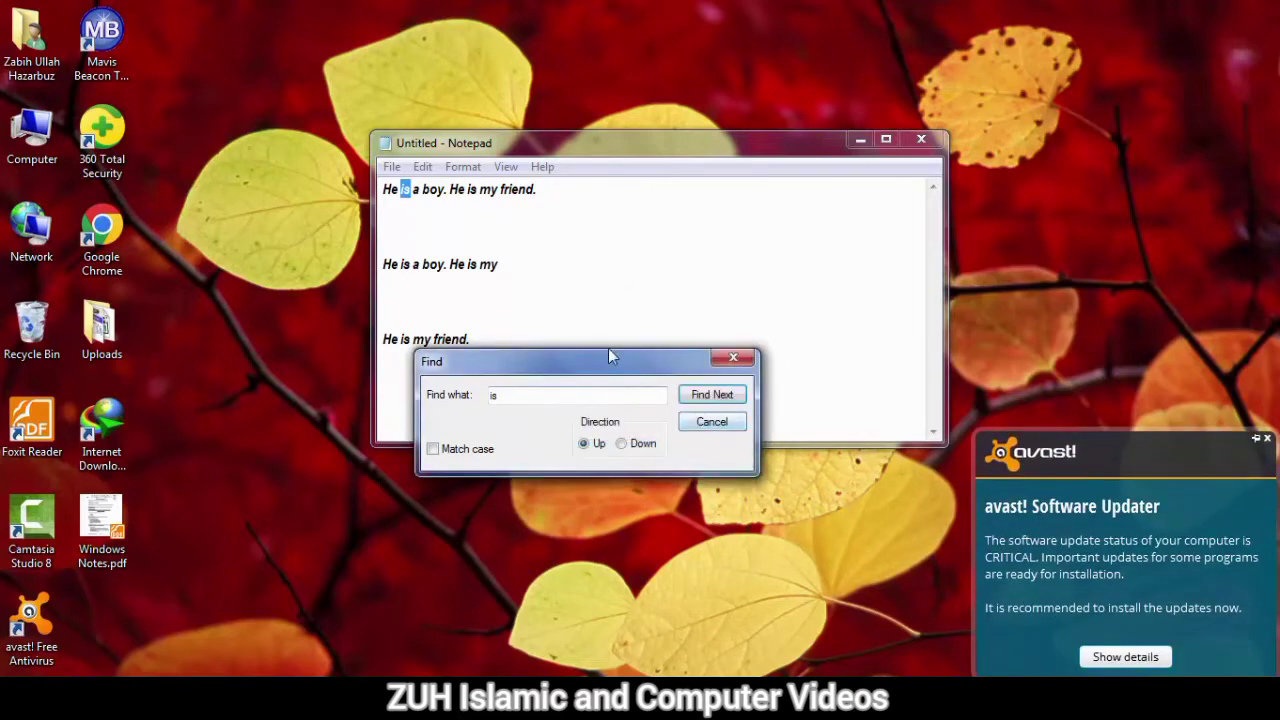
- Close the search and add a short first name four times below the middle line, spaced apart, as lowercase, capitalized, uppercase and lowercase
{"action": "left_click_drag", "start_coordinate": [578, 360], "coordinate": [699, 206]}
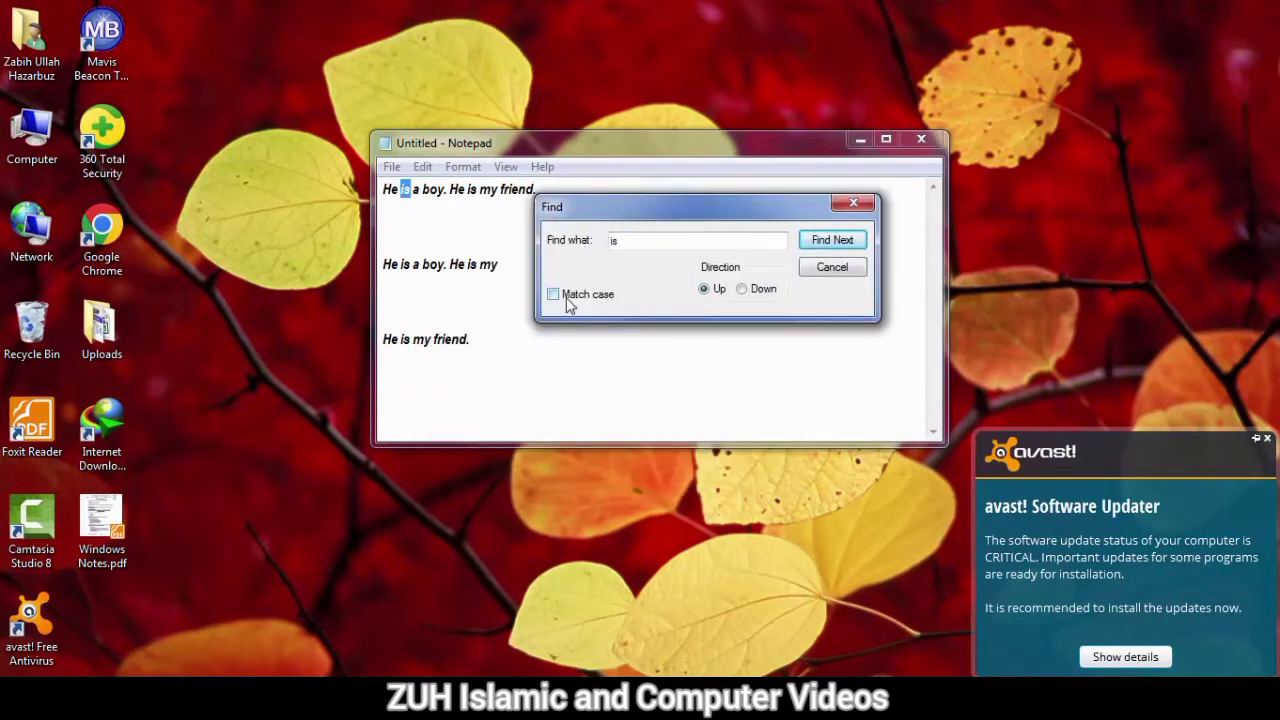
{"action": "left_click", "coordinate": [826, 267]}
{"action": "left_click", "coordinate": [531, 272]}
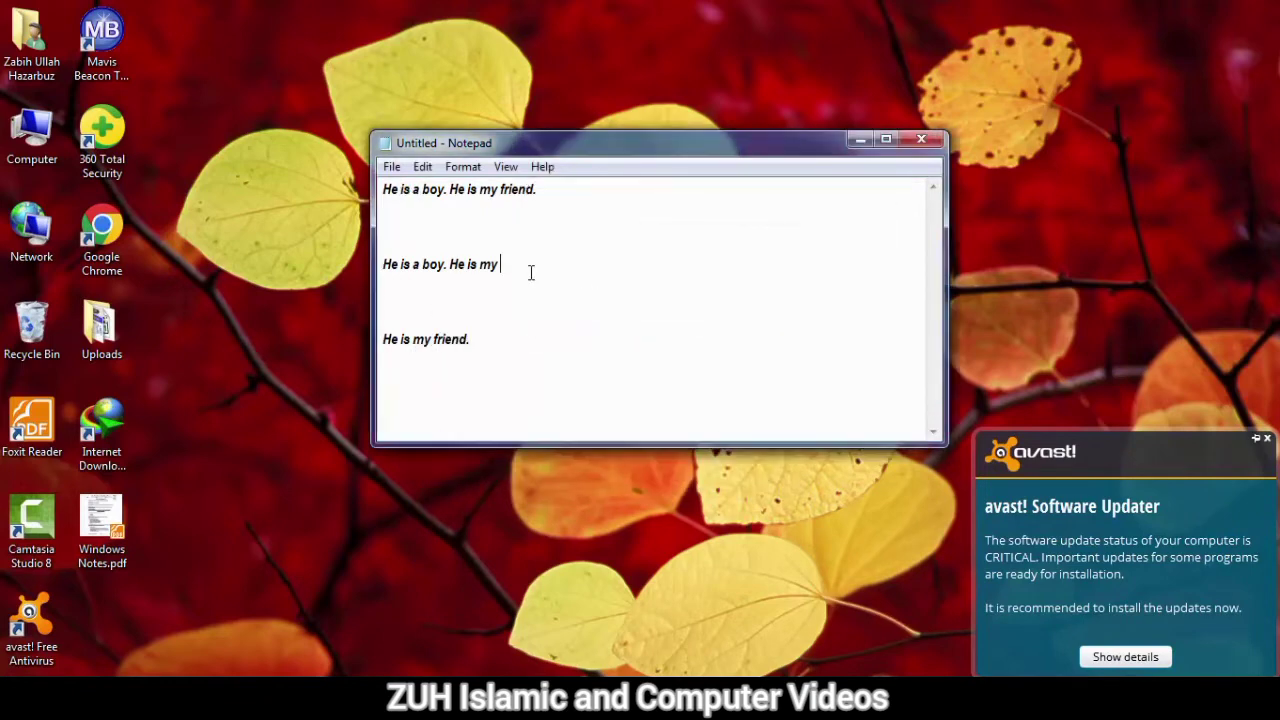
{"action": "key", "text": "Return"}
{"action": "type", "text": "ali"}
{"action": "key", "text": "Return"}
{"action": "key", "text": "Return"}
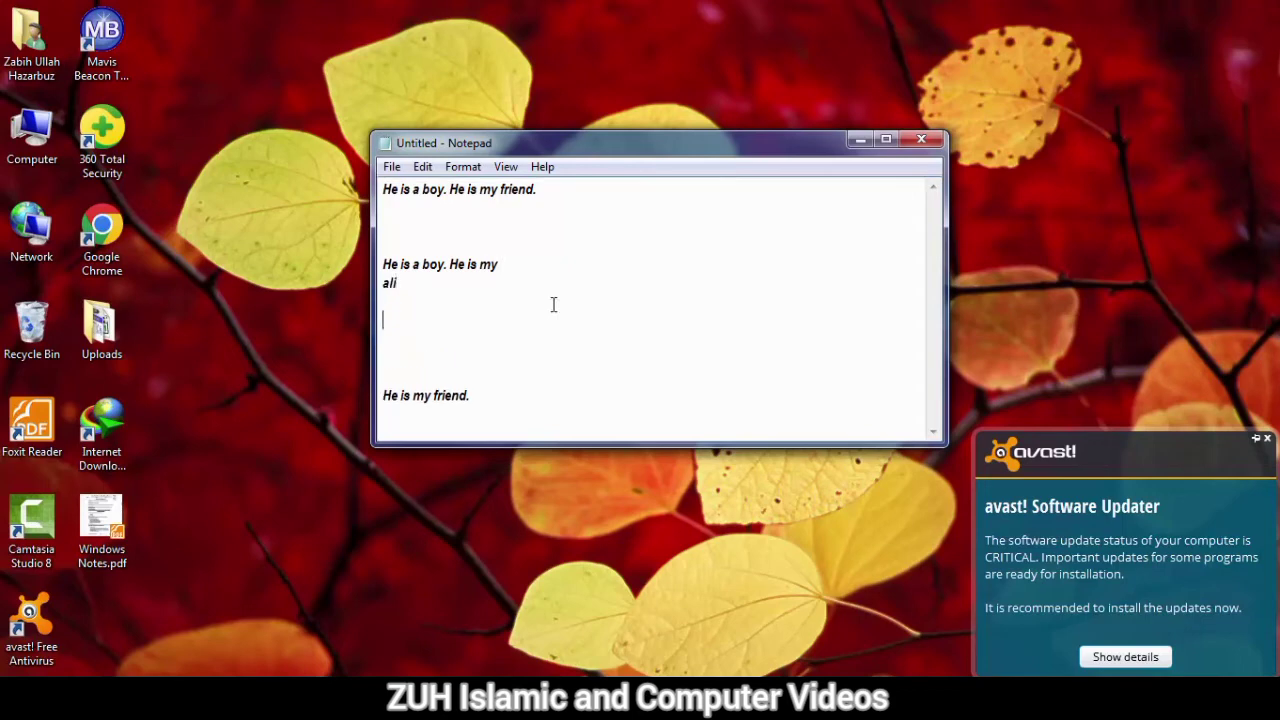
{"action": "type", "text": "Ali"}
{"action": "key", "text": "Return"}
{"action": "key", "text": "Return"}
{"action": "type", "text": "A"}
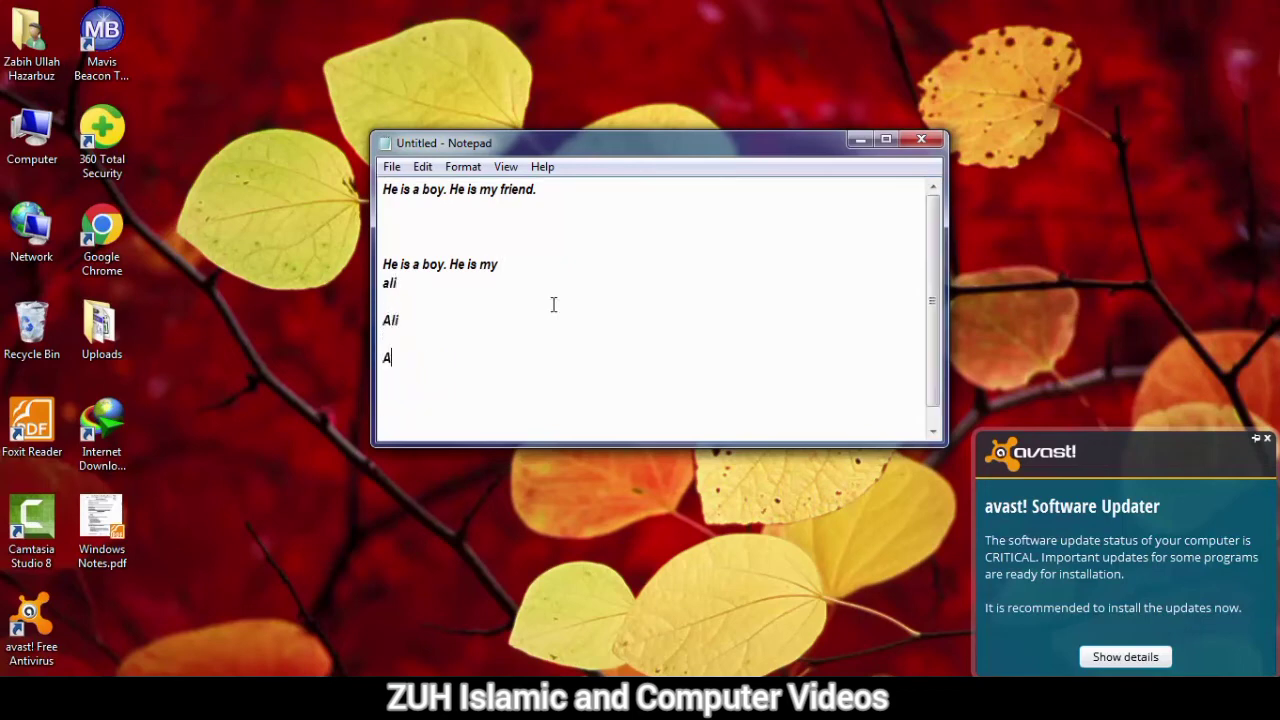
{"action": "type", "text": "LI"}
{"action": "key", "text": "Return"}
{"action": "key", "text": "Return"}
{"action": "type", "text": "ali"}
- Search downward for the lowercase first name with case matching off, starting above its occurrences and stepping through the matches
{"action": "left_click", "coordinate": [438, 274]}
{"action": "key", "text": "ctrl+f"}
{"action": "left_click_drag", "start_coordinate": [558, 295], "coordinate": [677, 248]}
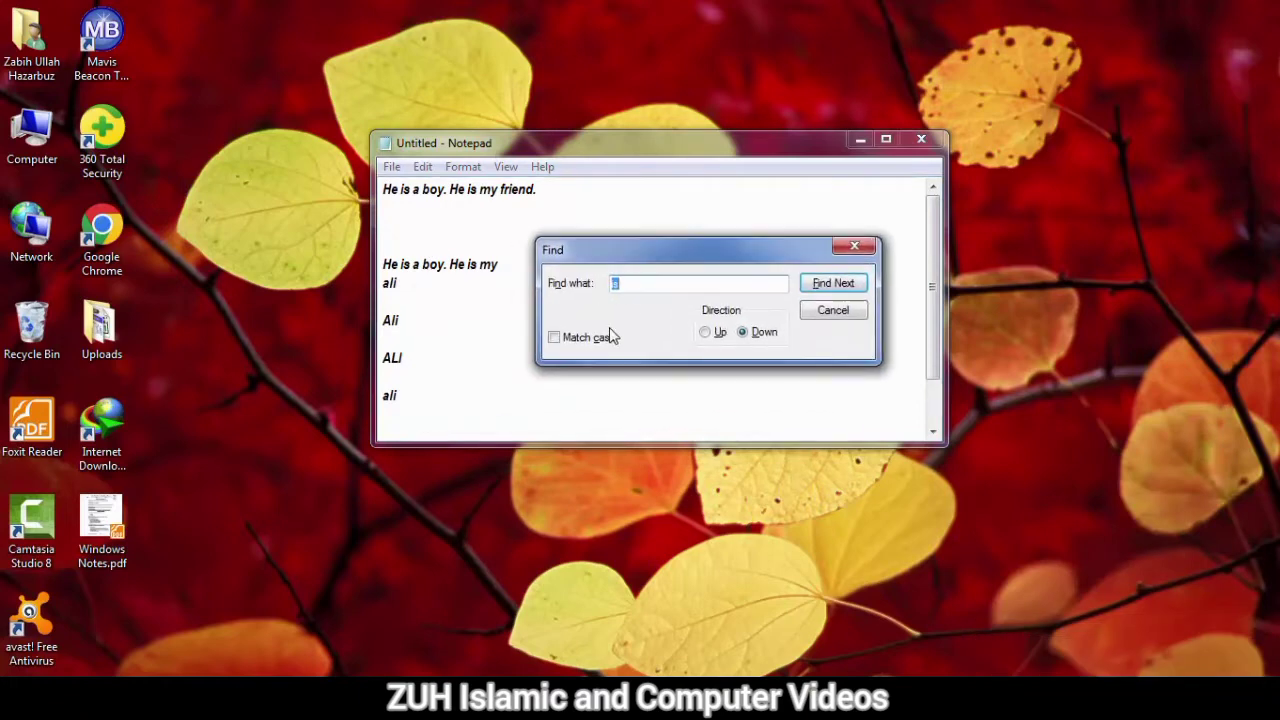
{"action": "type", "text": "ali"}
{"action": "left_click", "coordinate": [408, 241]}
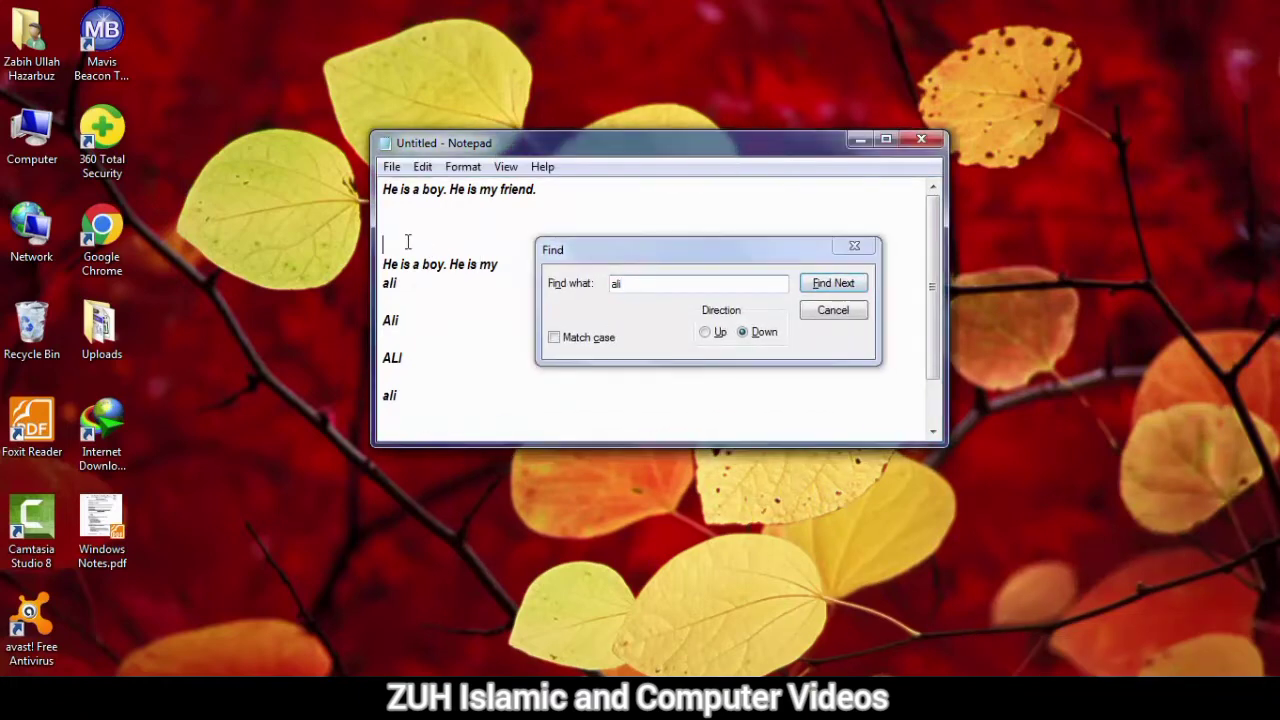
{"action": "left_click", "coordinate": [836, 285]}
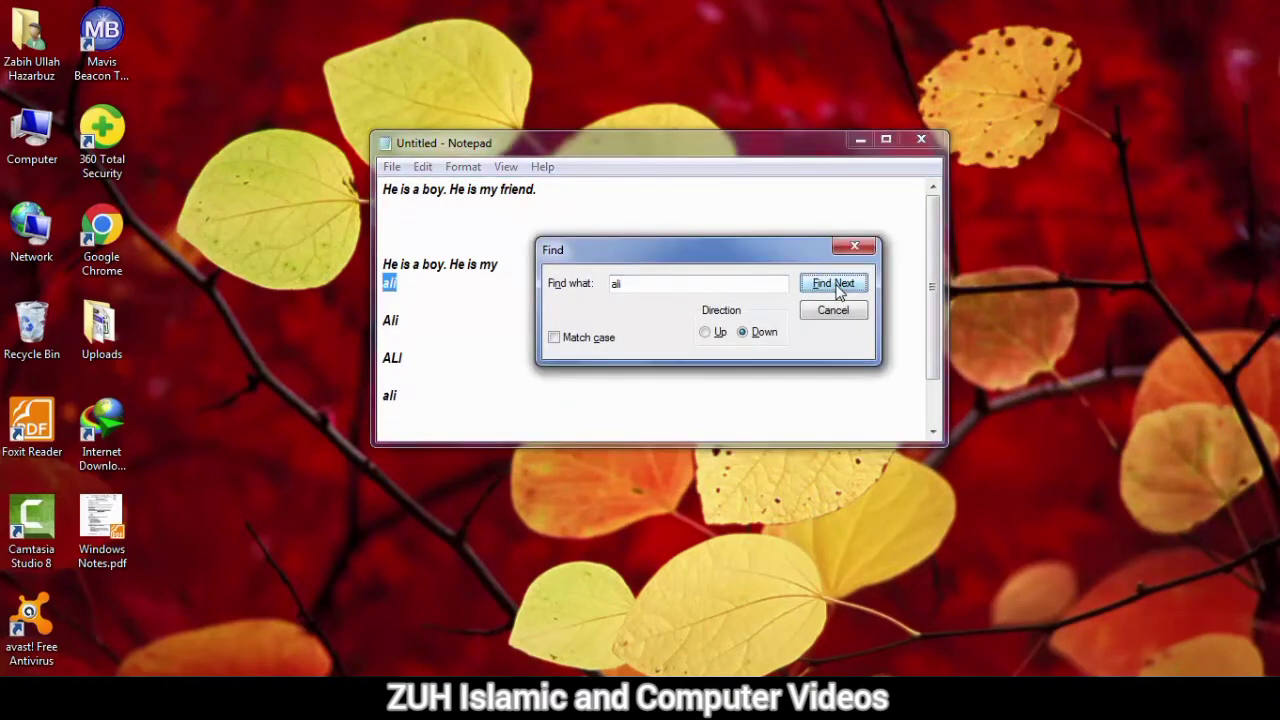
{"action": "left_click", "coordinate": [838, 286]}
{"action": "left_click", "coordinate": [836, 285]}
{"action": "left_click", "coordinate": [836, 285]}
- Search downward again from above the middle line for the lowercase first name with Match case on, until no match remains, and close the search
{"action": "left_click", "coordinate": [426, 238]}
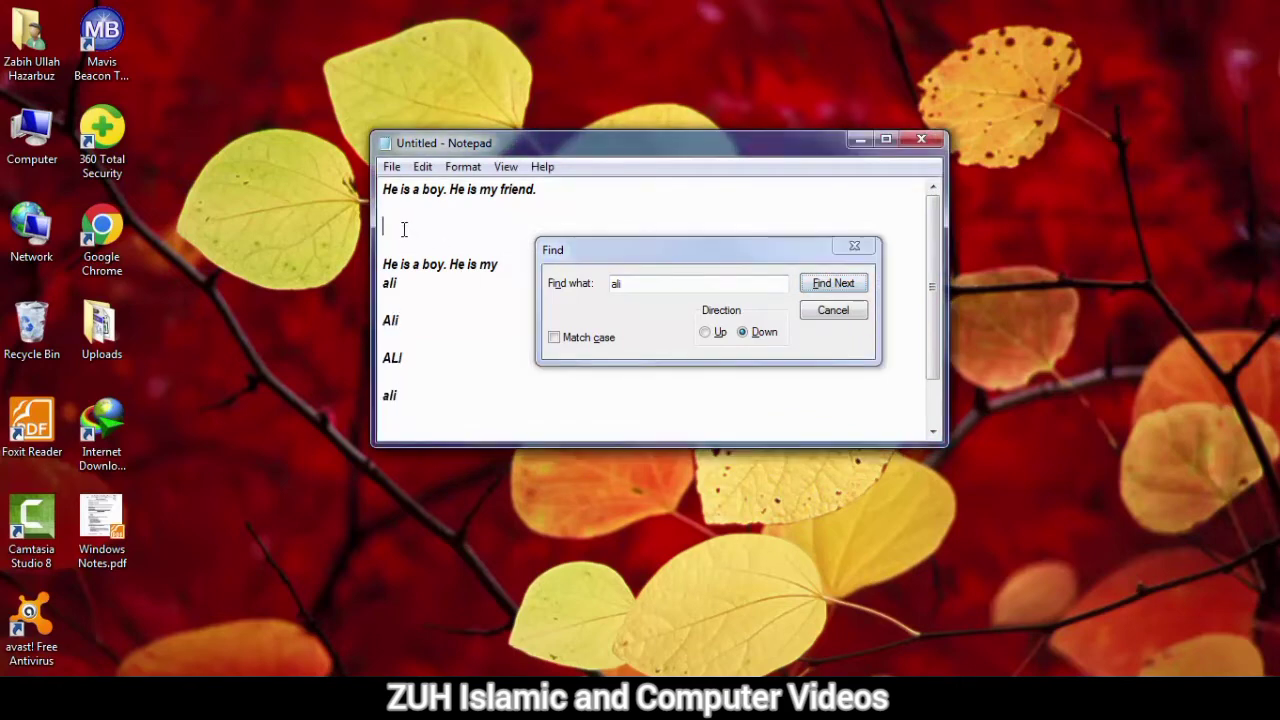
{"action": "left_click", "coordinate": [555, 338]}
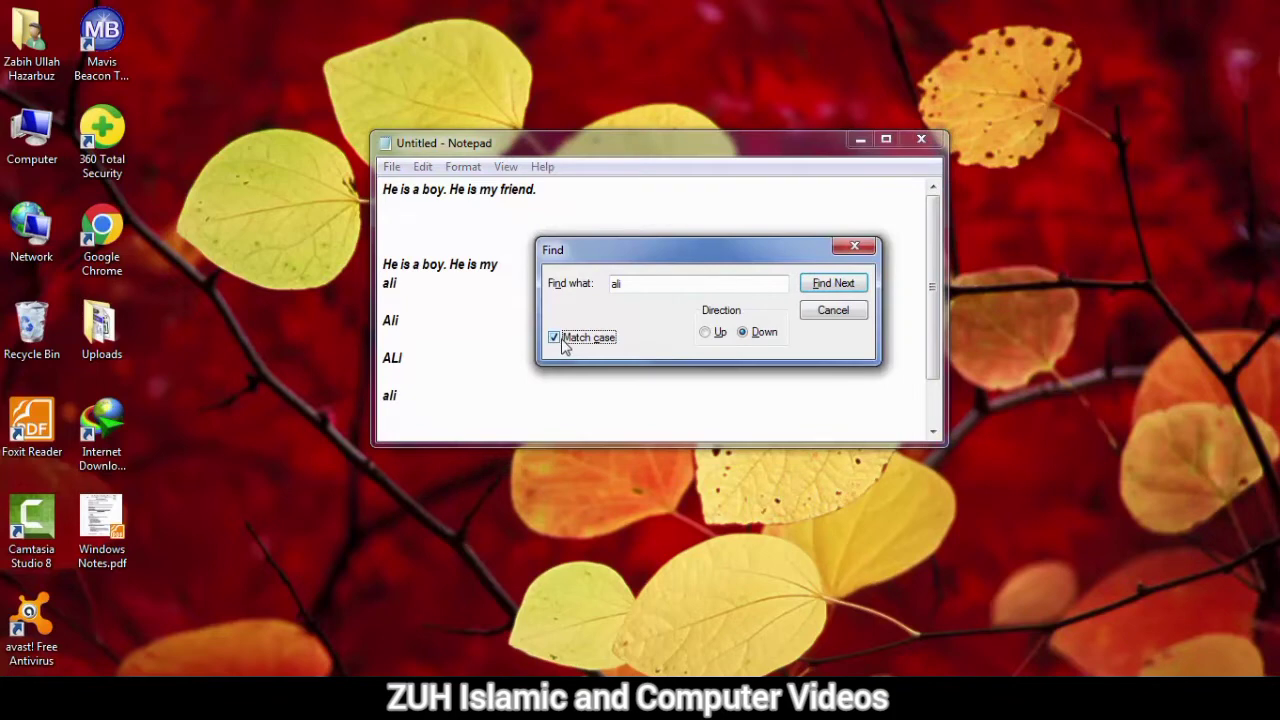
{"action": "left_click", "coordinate": [637, 283]}
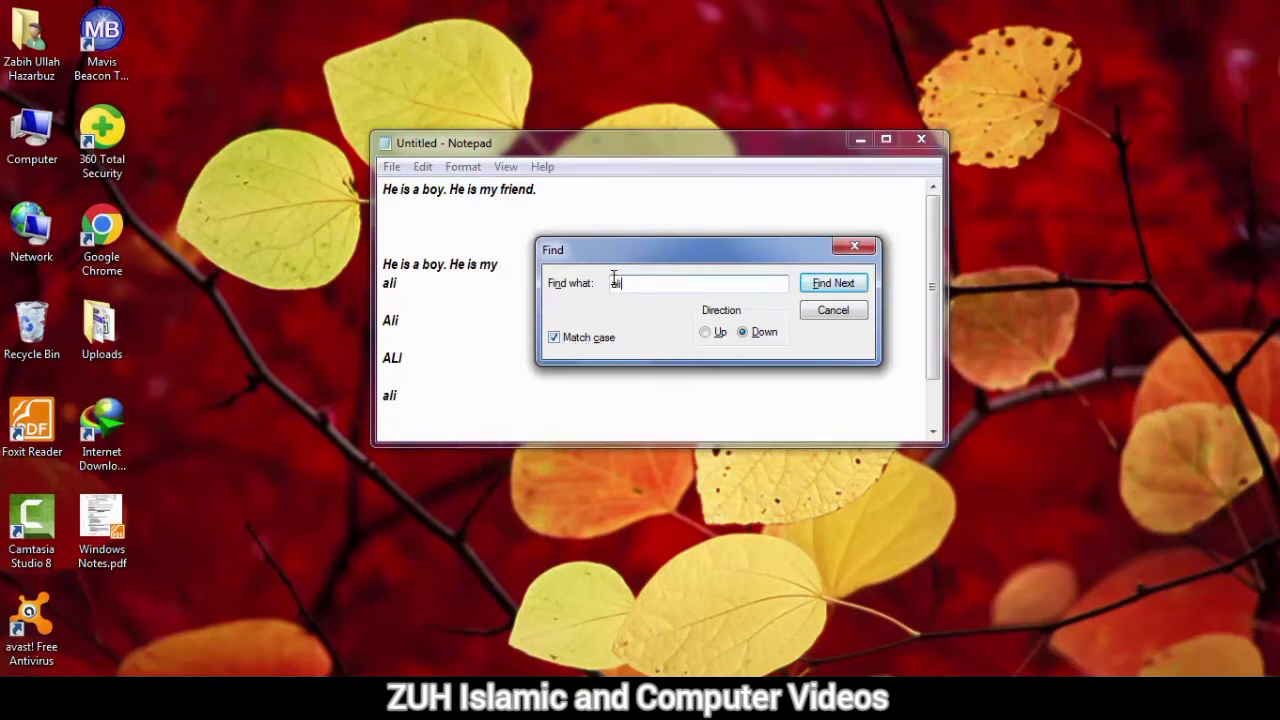
{"action": "left_click_drag", "start_coordinate": [597, 286], "coordinate": [594, 286]}
{"action": "left_click", "coordinate": [826, 286]}
{"action": "left_click", "coordinate": [826, 287]}
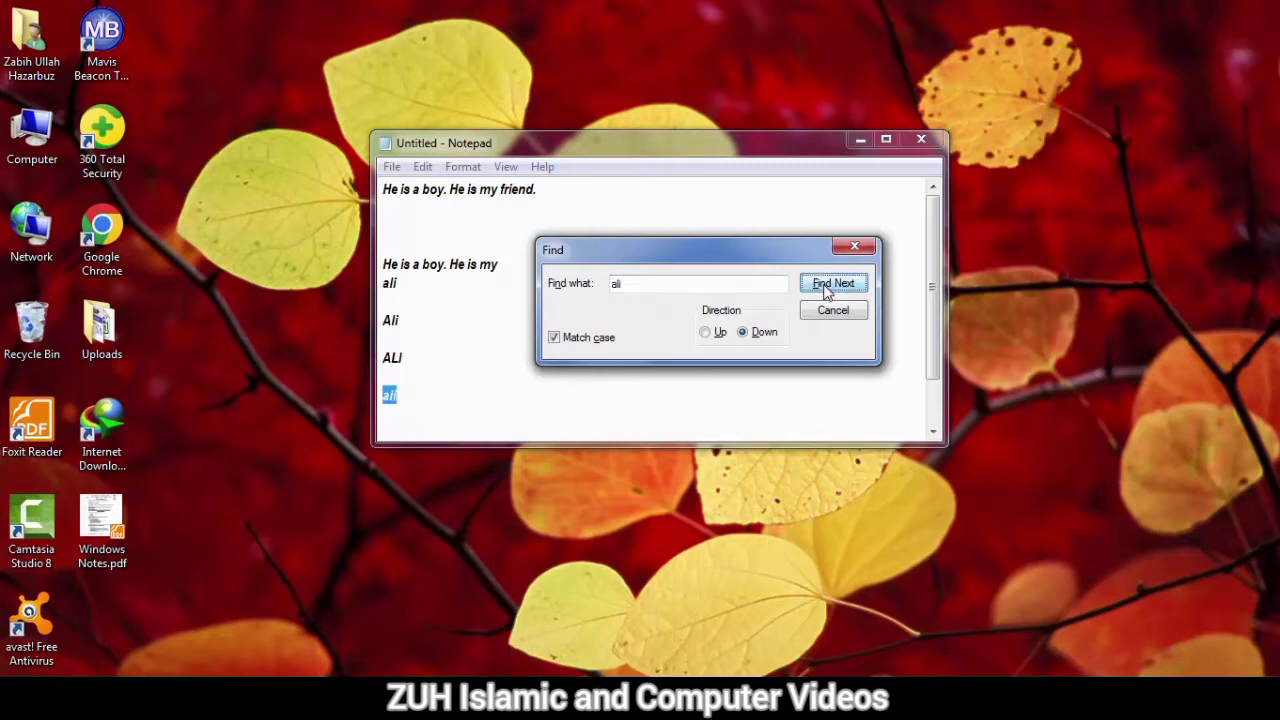
{"action": "left_click", "coordinate": [826, 288]}
{"action": "left_click", "coordinate": [700, 420]}
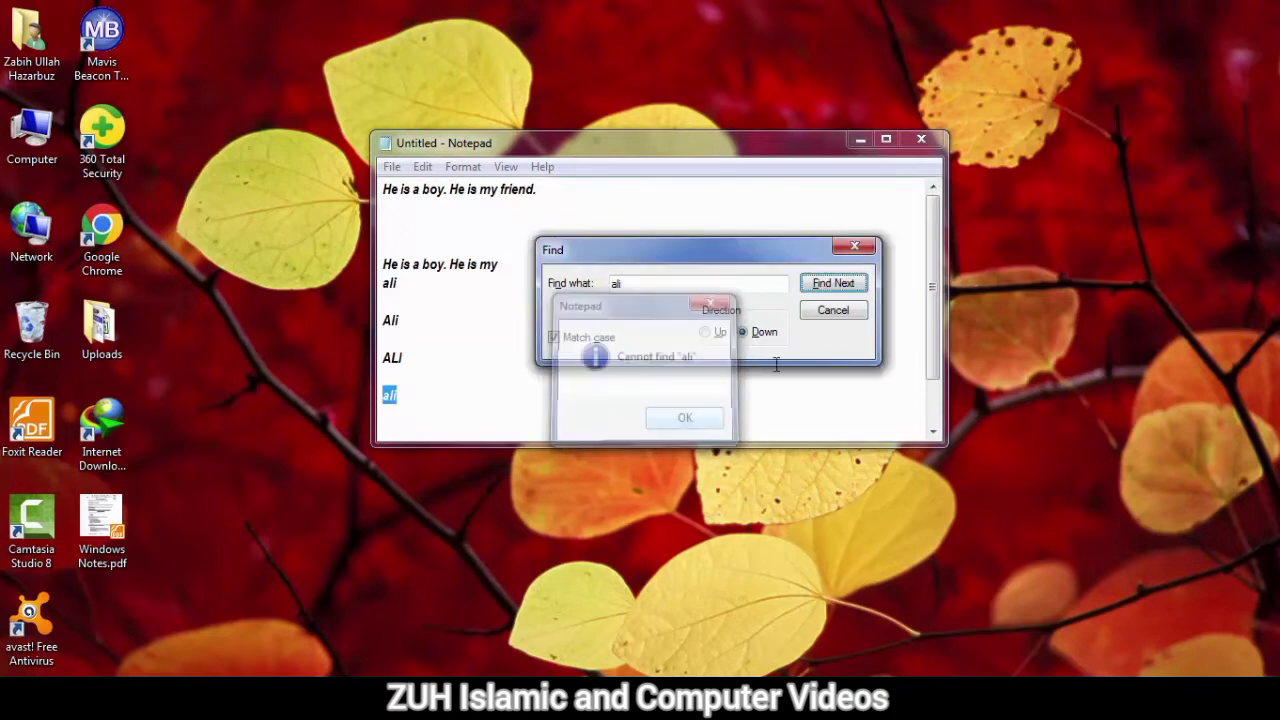
{"action": "key", "text": "Escape"}
{"action": "left_click", "coordinate": [420, 167]}
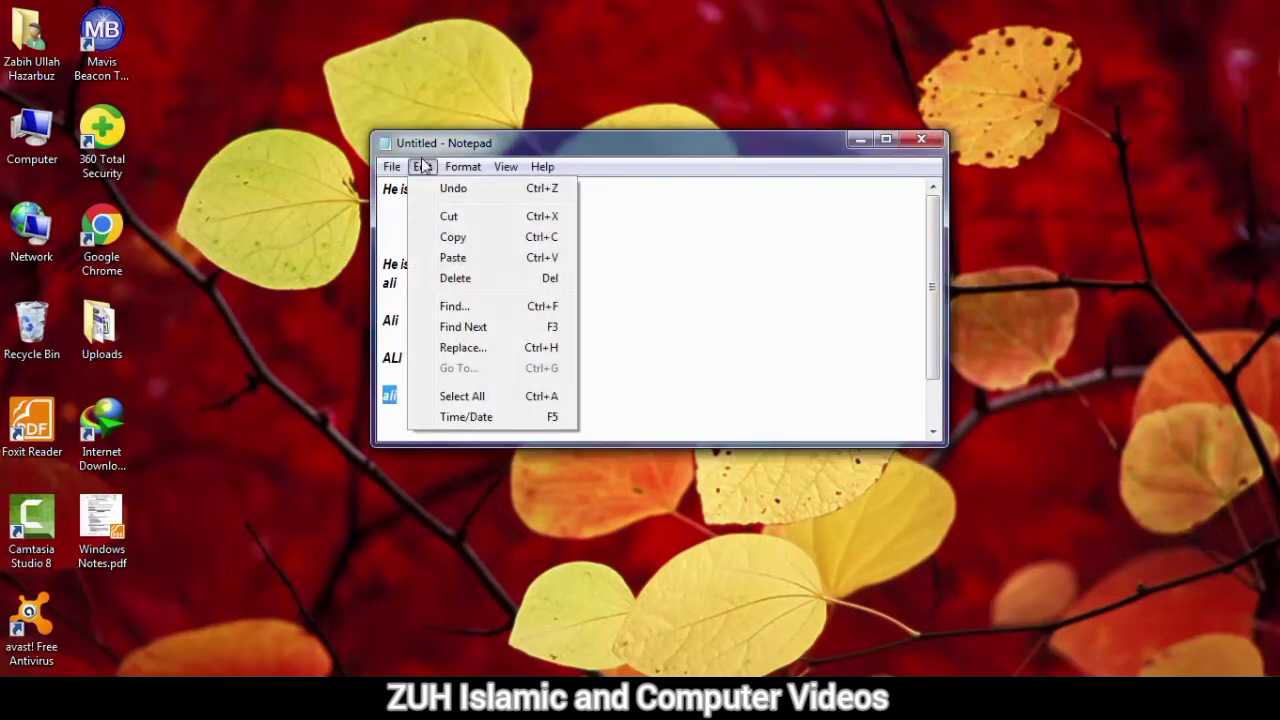
{"action": "left_click", "coordinate": [462, 306]}
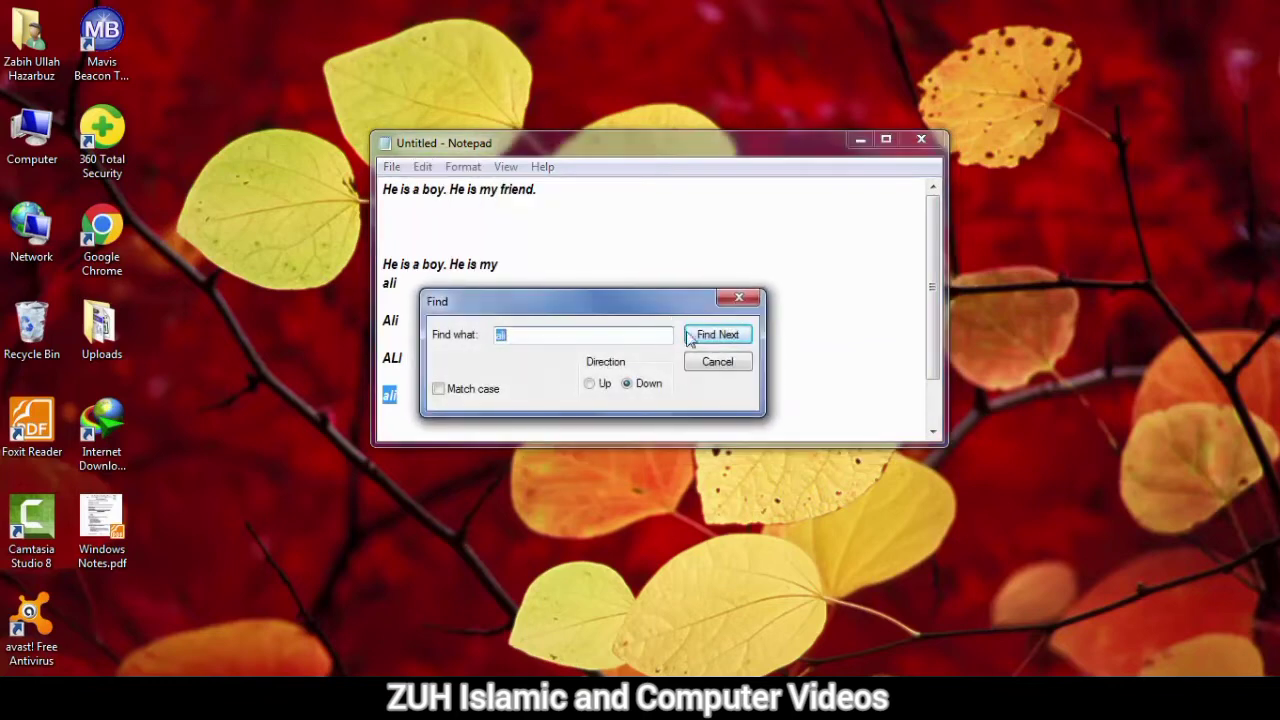
{"action": "left_click", "coordinate": [717, 362]}
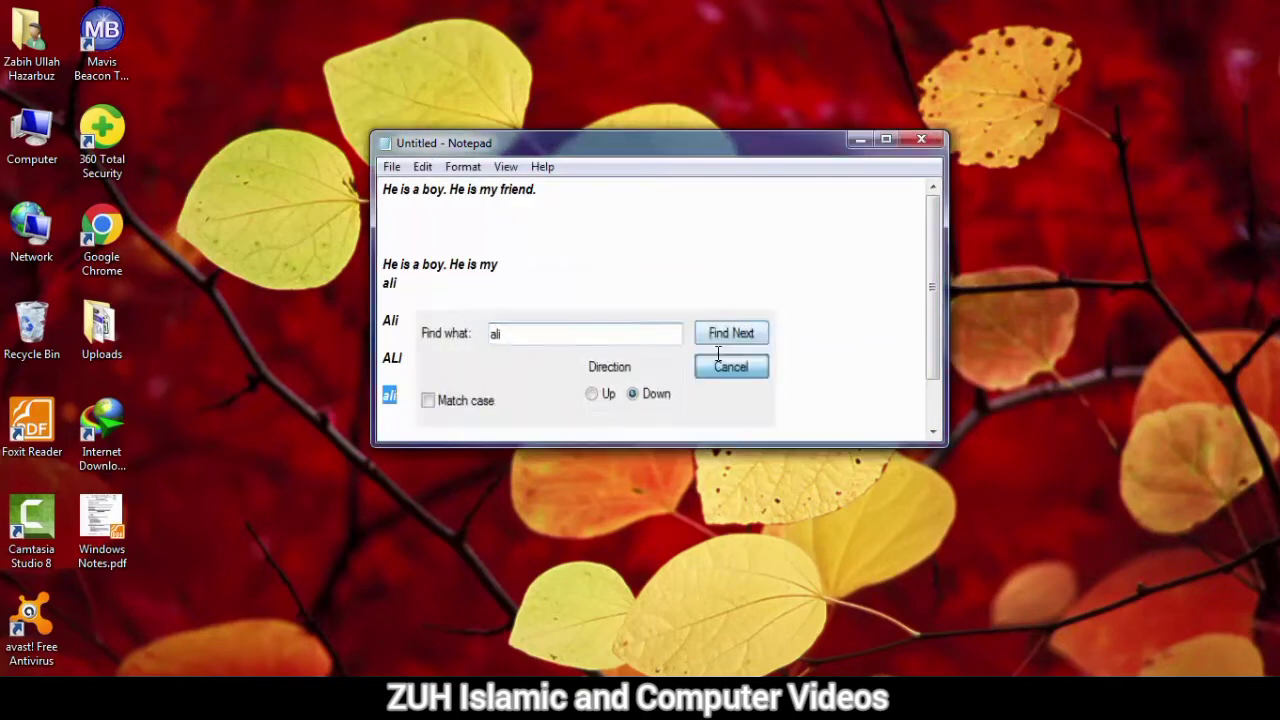
{"action": "left_click", "coordinate": [422, 167]}
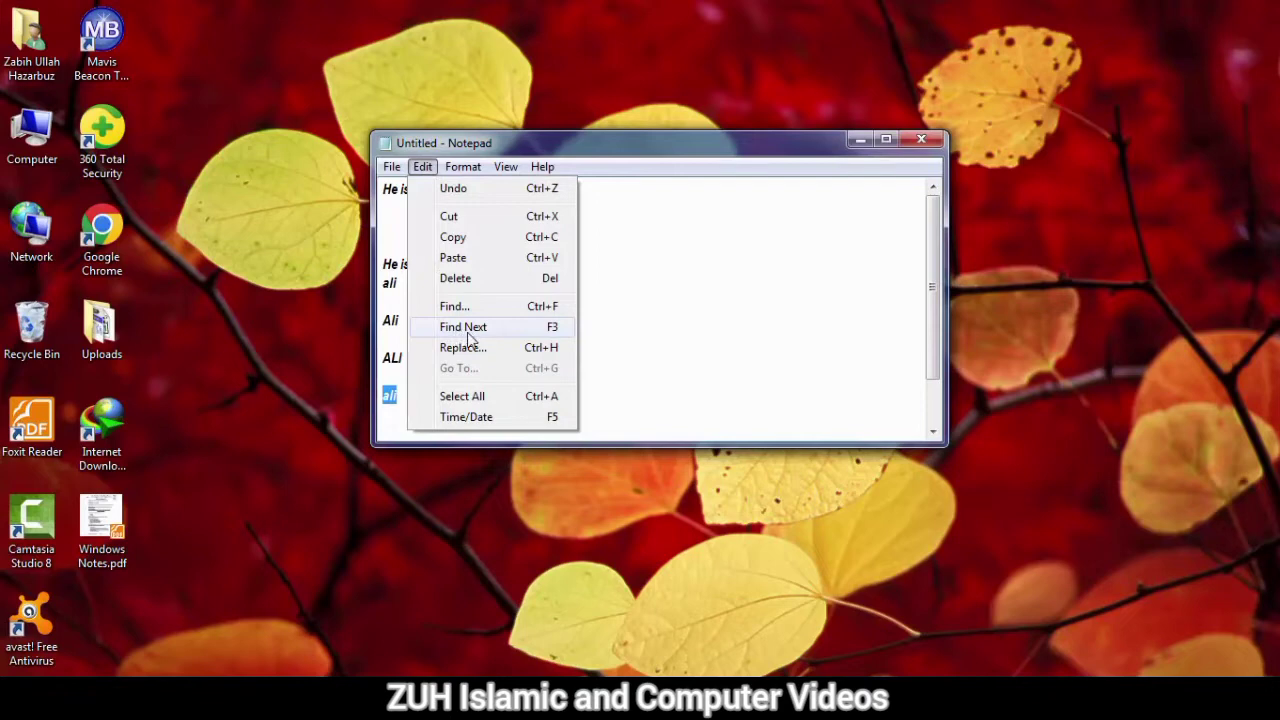
- From a blank line above the middle line, use Find Next three times to step through the first name's occurrences
{"action": "left_click", "coordinate": [390, 228]}
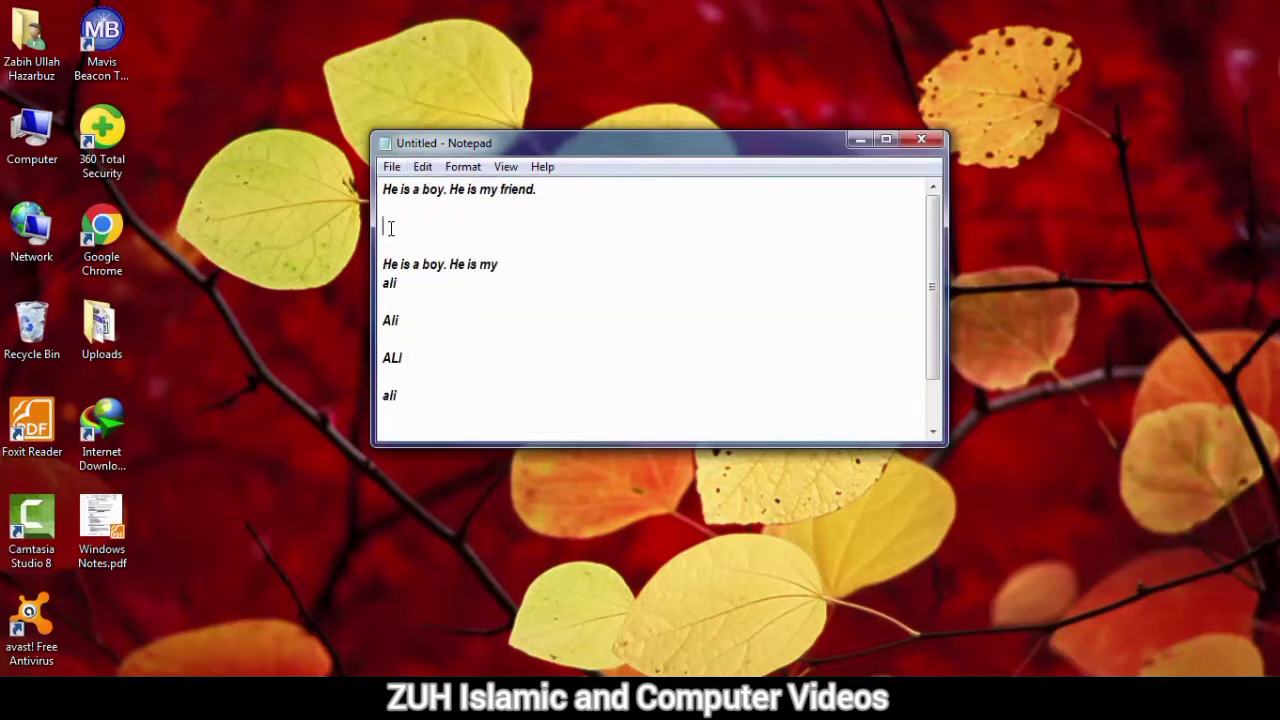
{"action": "left_click", "coordinate": [423, 167]}
{"action": "left_click", "coordinate": [480, 326]}
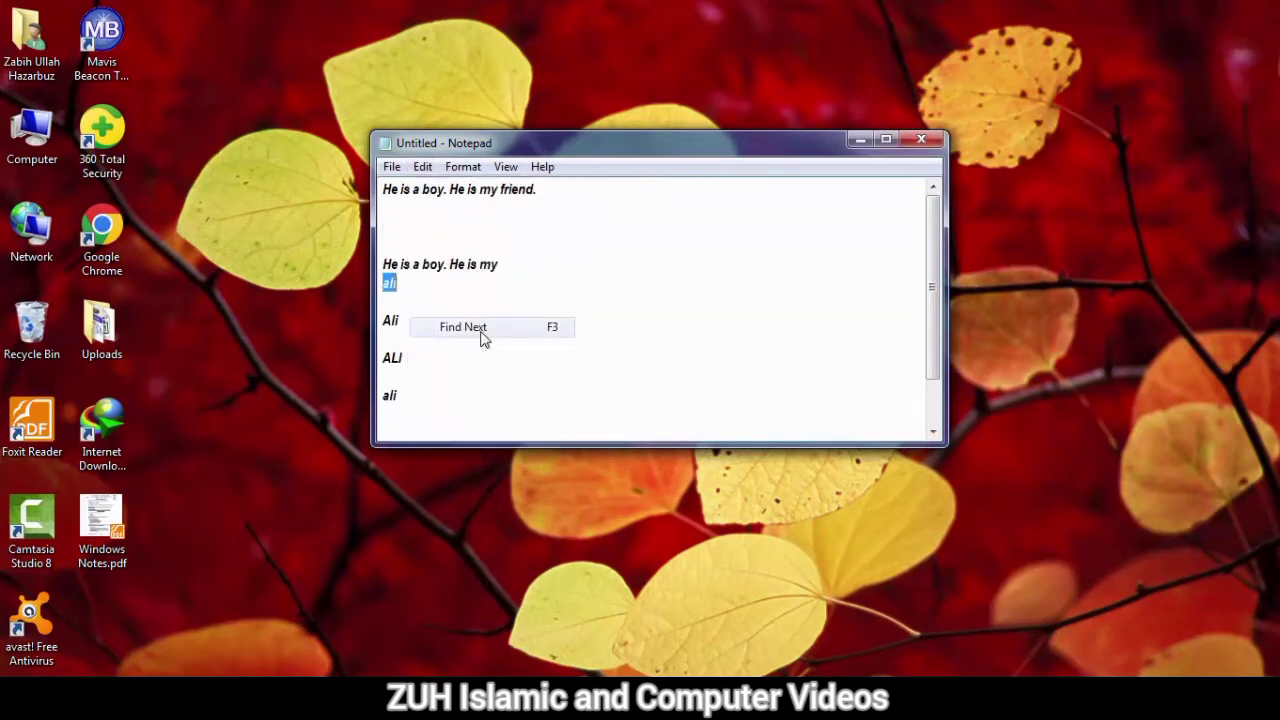
{"action": "left_click", "coordinate": [423, 167]}
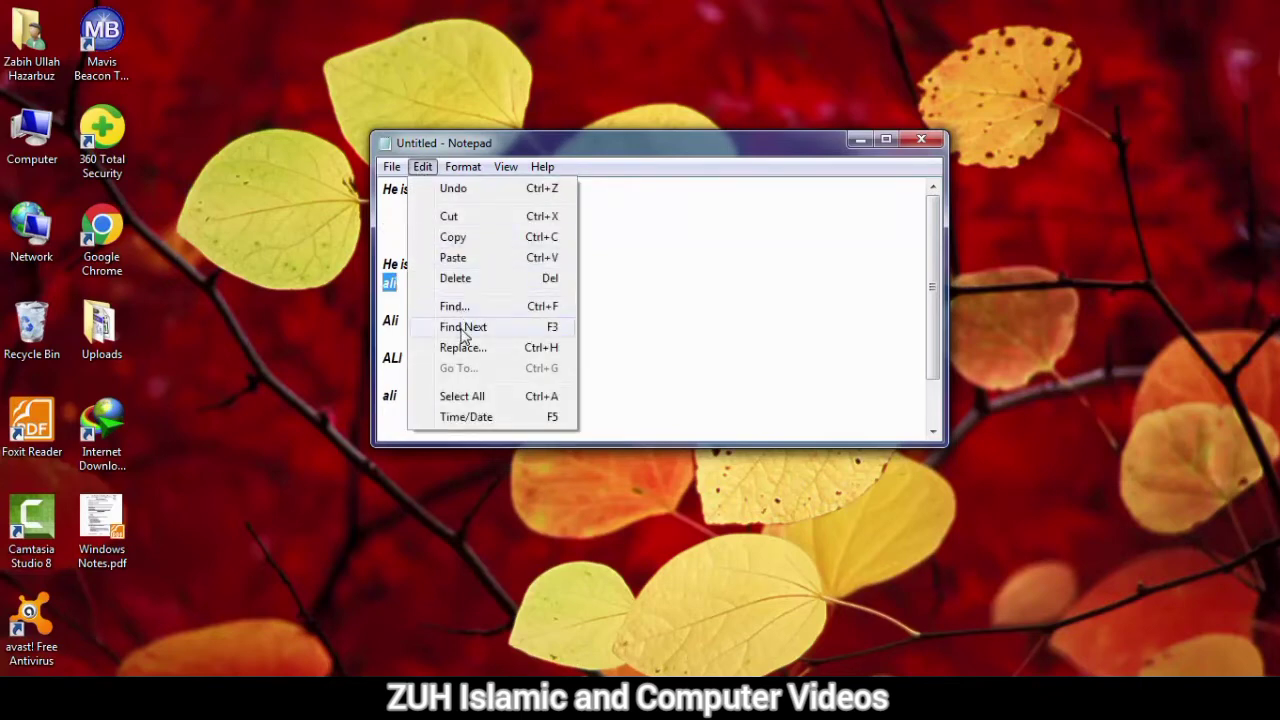
{"action": "left_click", "coordinate": [462, 328]}
{"action": "left_click", "coordinate": [423, 167]}
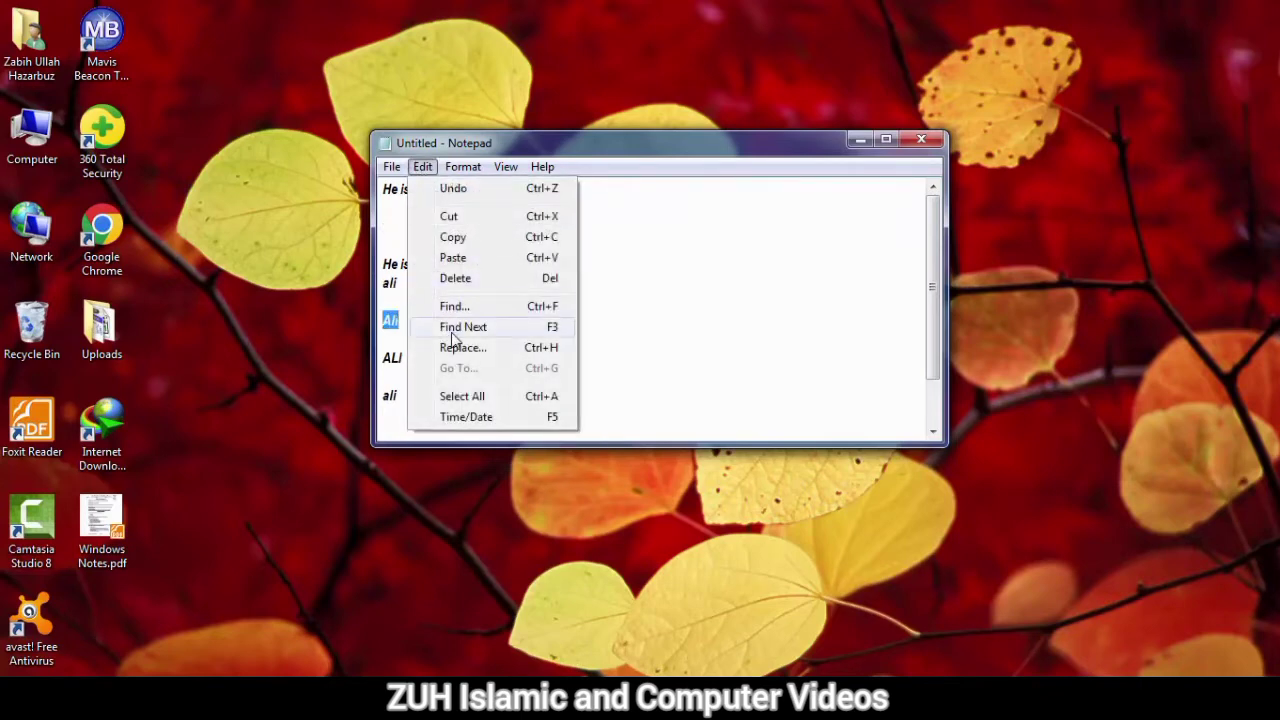
{"action": "left_click", "coordinate": [452, 330]}
{"action": "left_click", "coordinate": [425, 166]}
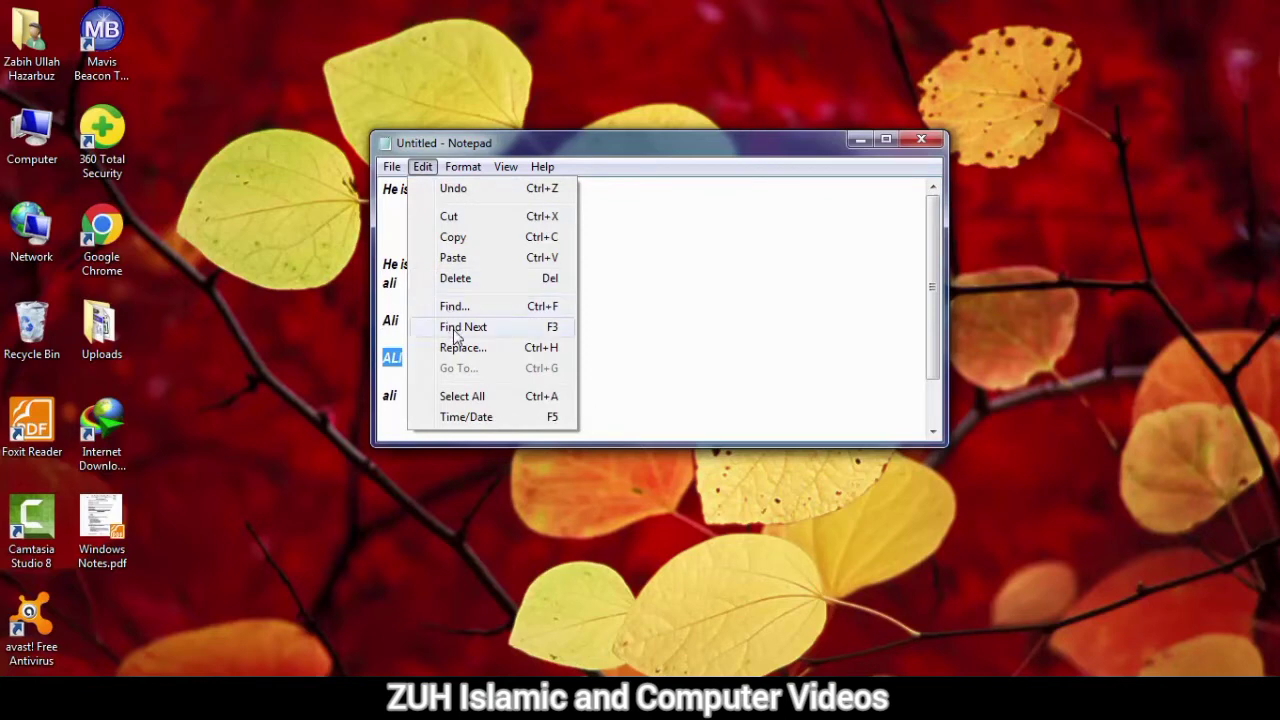
{"action": "left_click", "coordinate": [462, 309]}
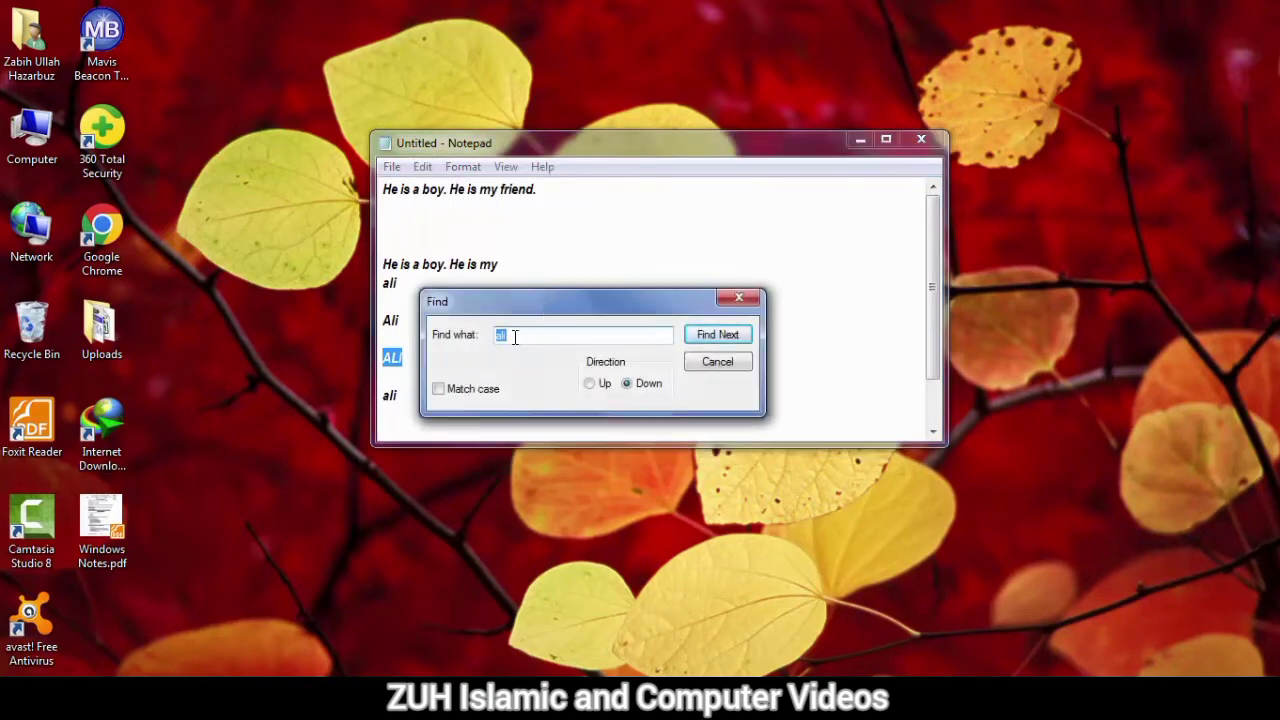
{"action": "key", "text": "Escape"}
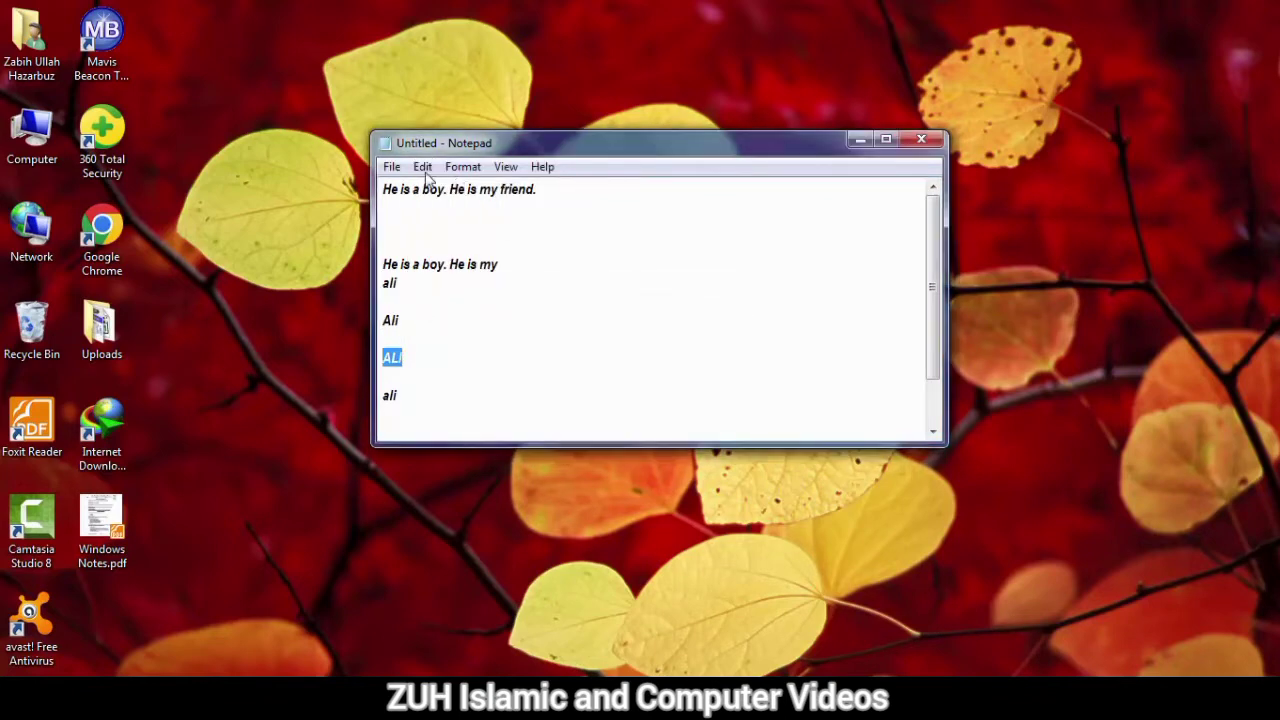
- Restart above the added names and repeat Find Next through every occurrence until no match remains, and dismiss the notice
{"action": "left_click", "coordinate": [423, 167]}
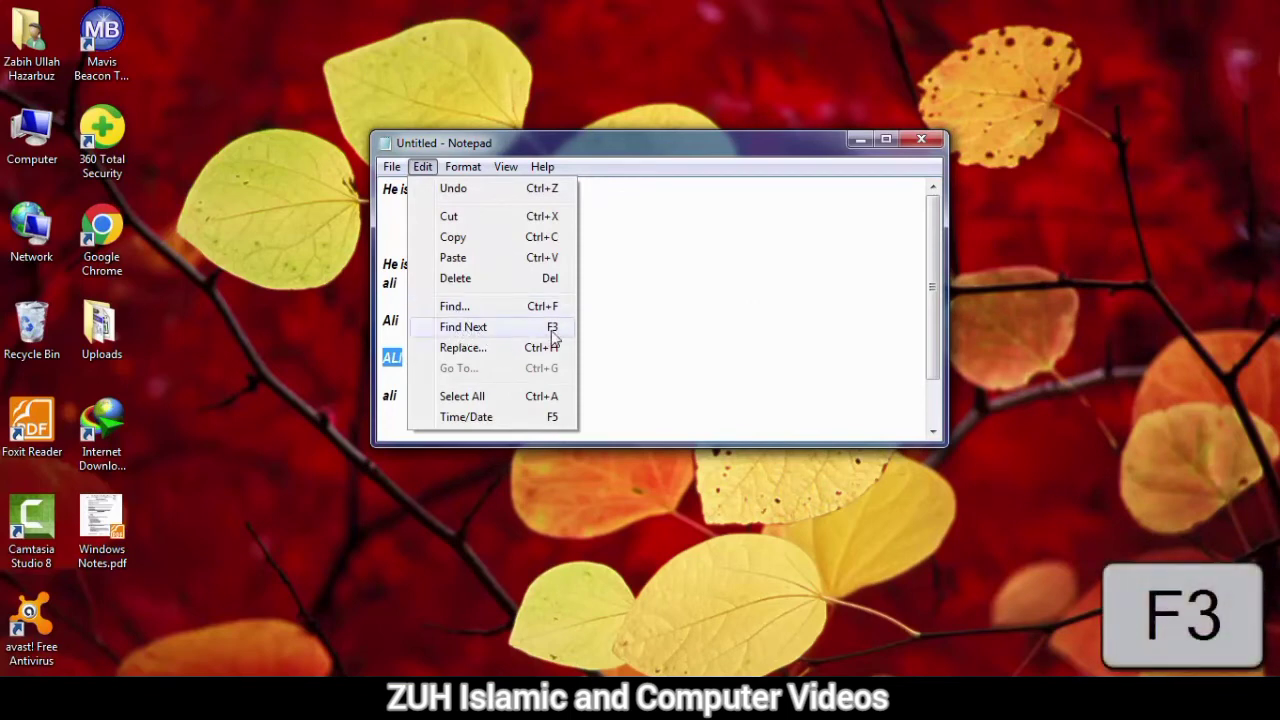
{"action": "left_click", "coordinate": [620, 320]}
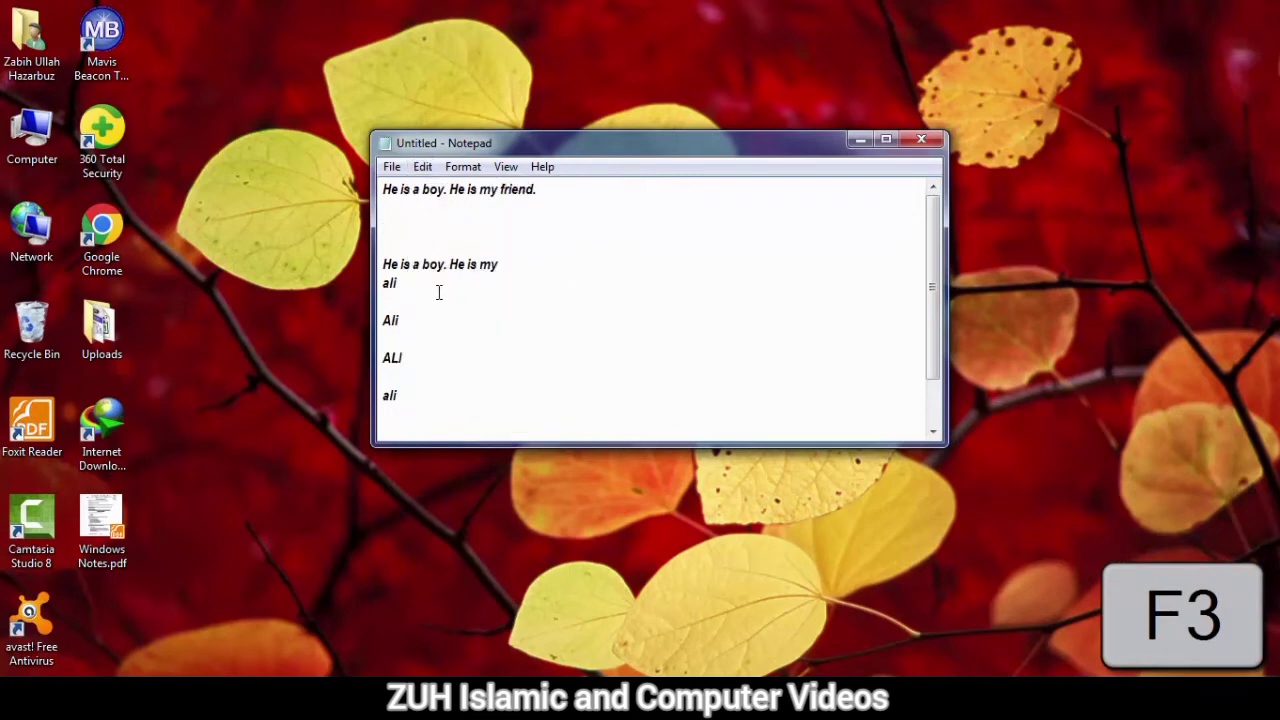
{"action": "key", "text": "F3"}
{"action": "key", "text": "F3"}
{"action": "key", "text": "F3"}
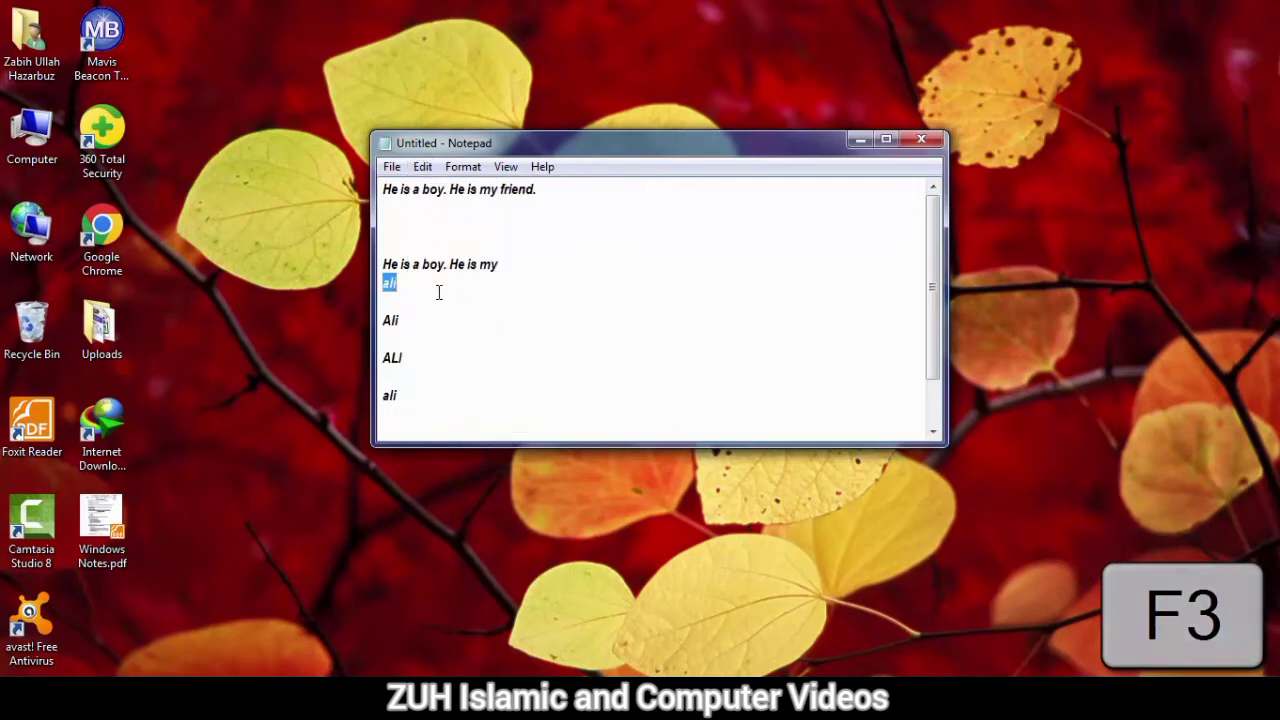
{"action": "key", "text": "F3"}
{"action": "key", "text": "F3"}
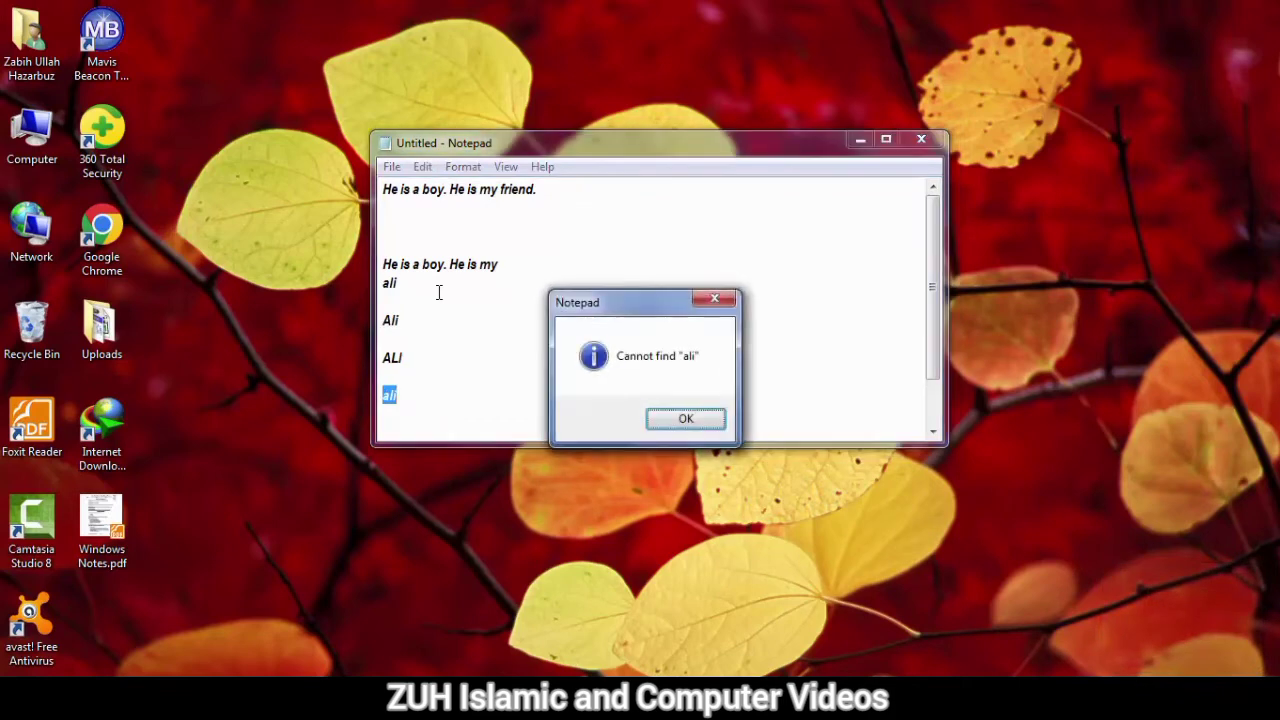
{"action": "left_click", "coordinate": [680, 420]}
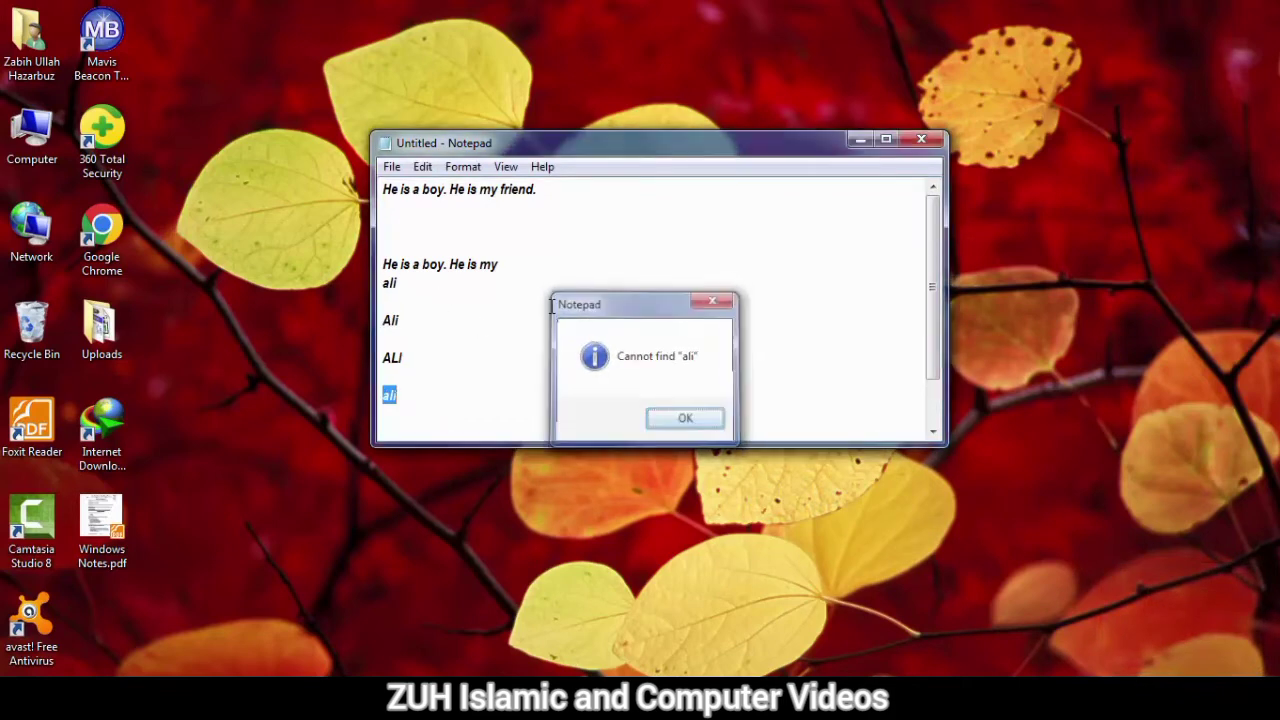
- Use Replace to find the first name from above its occurrences and replace only the first match with a different first name
{"action": "left_click", "coordinate": [424, 170]}
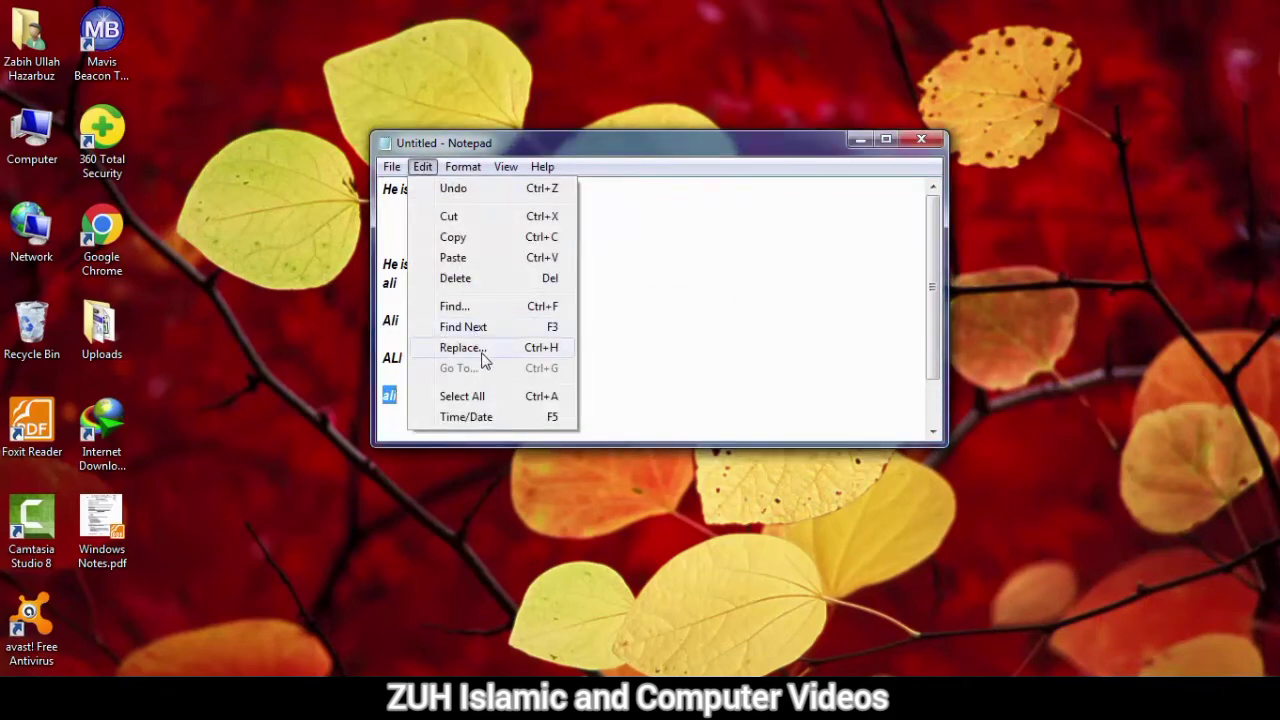
{"action": "key", "text": "ctrl+h"}
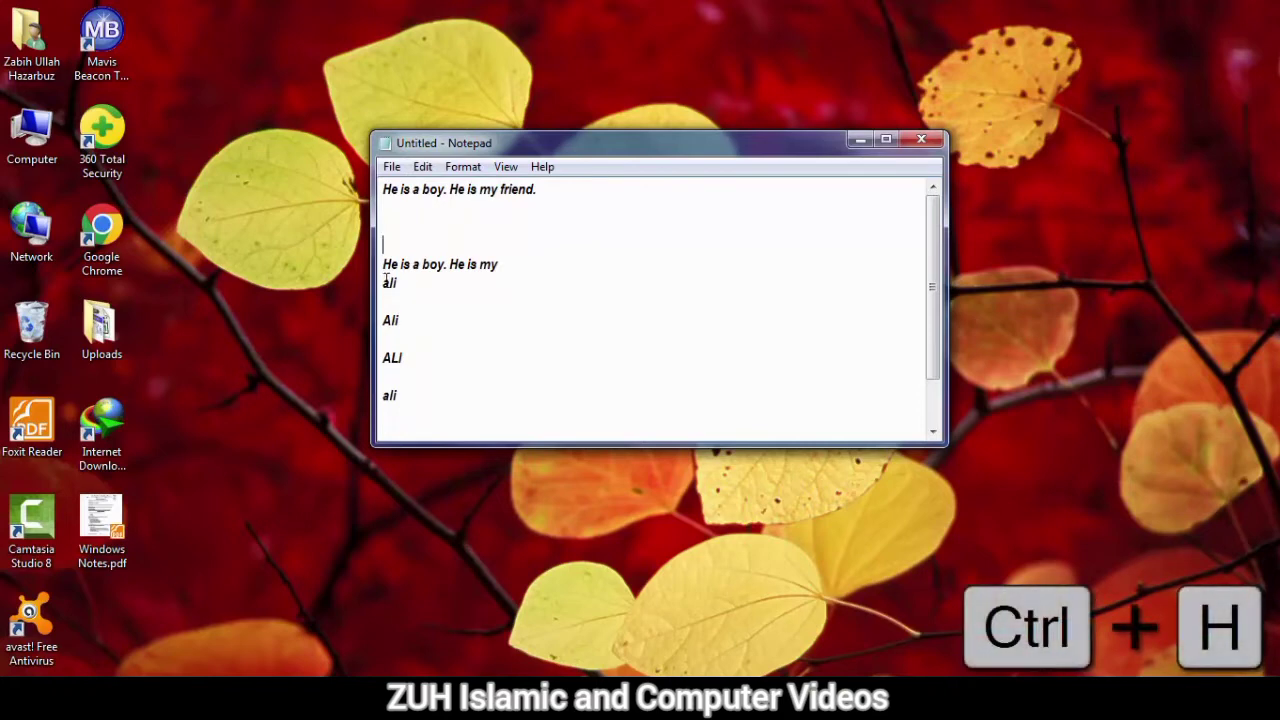
{"action": "left_click", "coordinate": [423, 166]}
{"action": "left_click", "coordinate": [454, 346]}
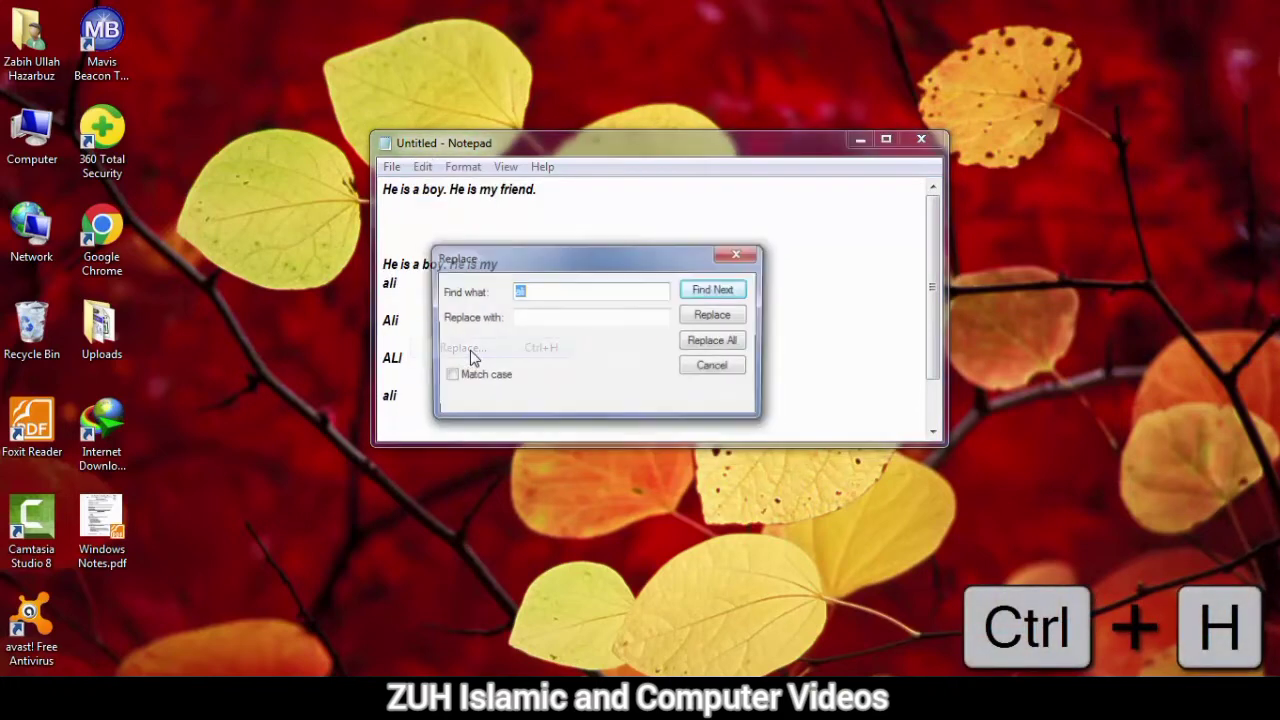
{"action": "left_click_drag", "start_coordinate": [519, 255], "coordinate": [641, 283]}
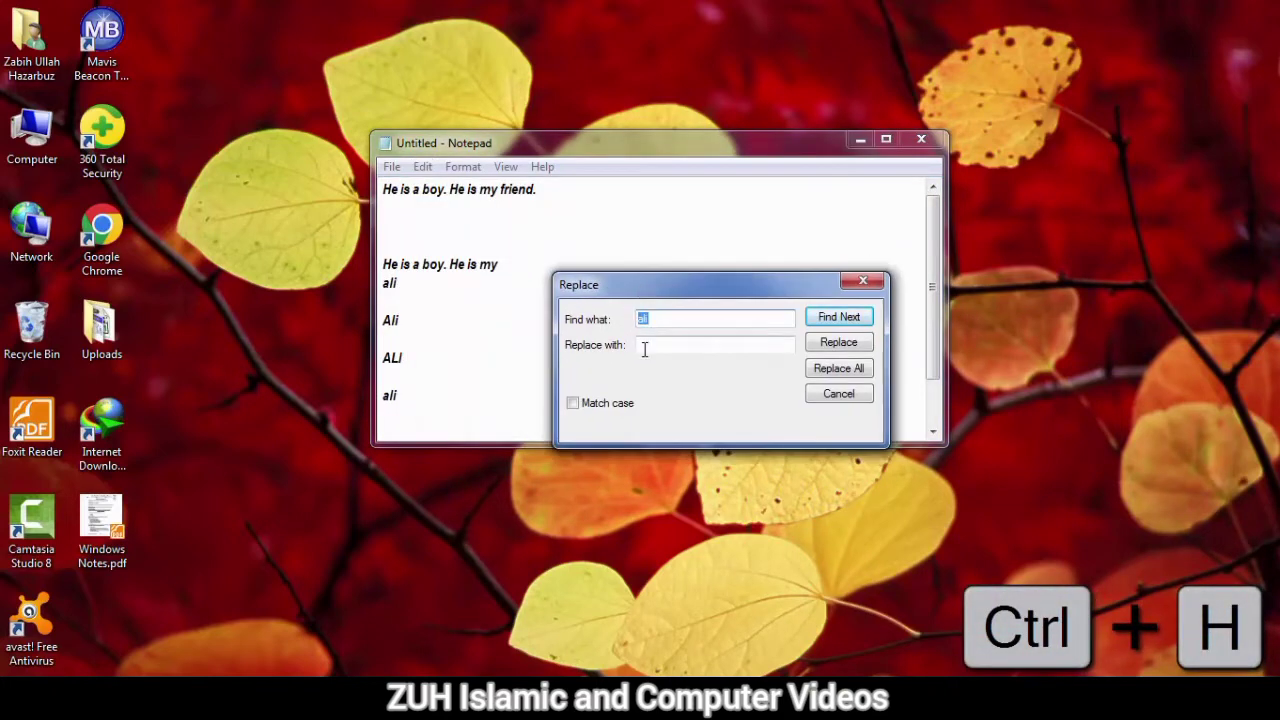
{"action": "left_click", "coordinate": [656, 317]}
{"action": "left_click", "coordinate": [660, 345]}
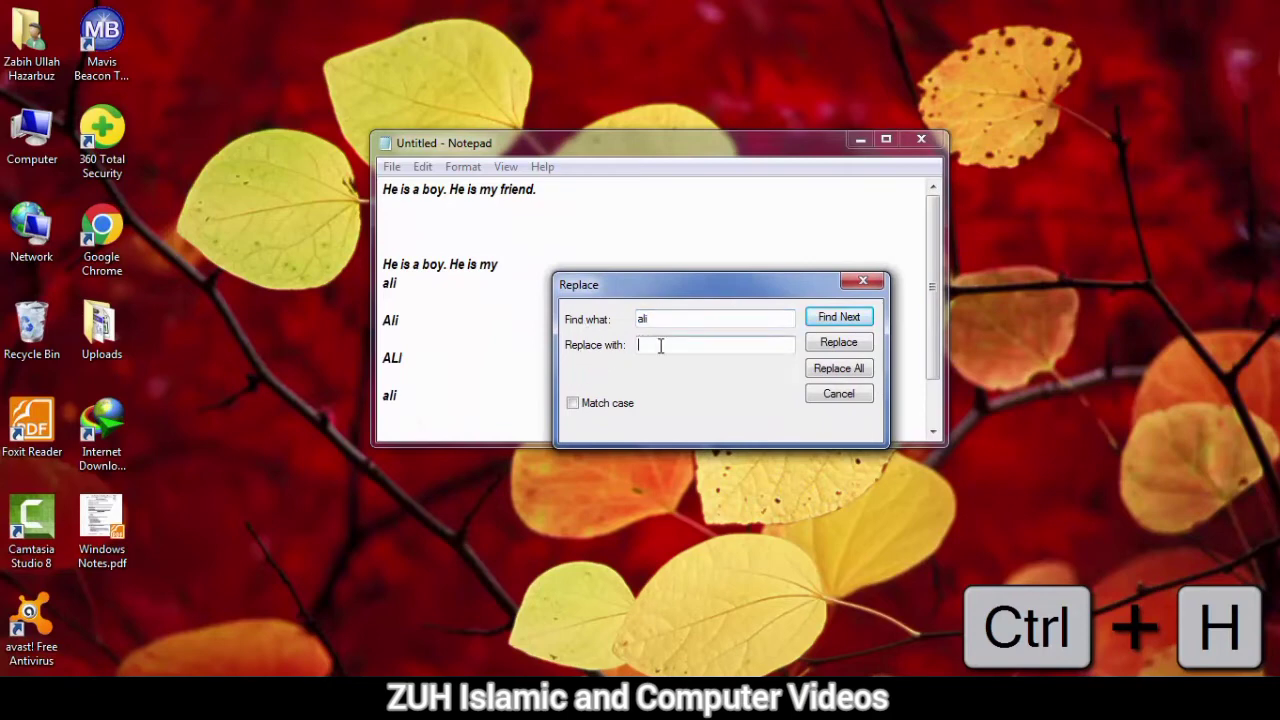
{"action": "type", "text": "T"}
{"action": "left_click", "coordinate": [848, 317]}
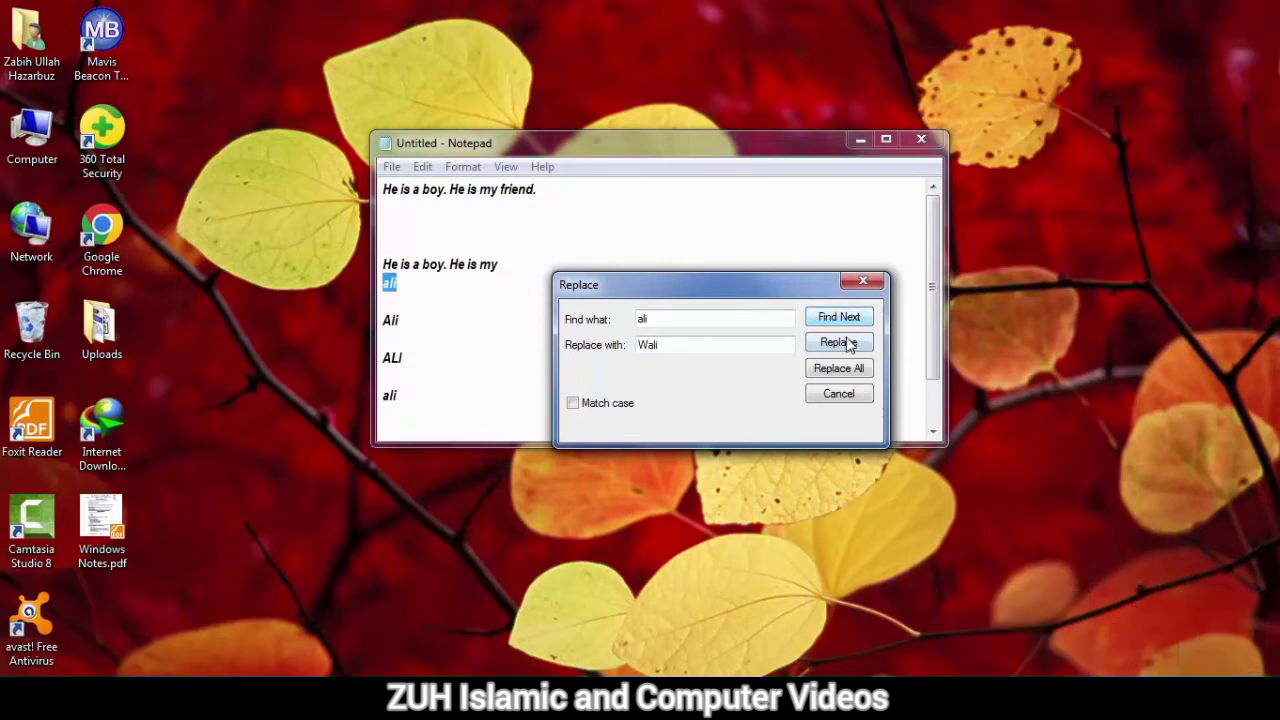
{"action": "left_click", "coordinate": [838, 343]}
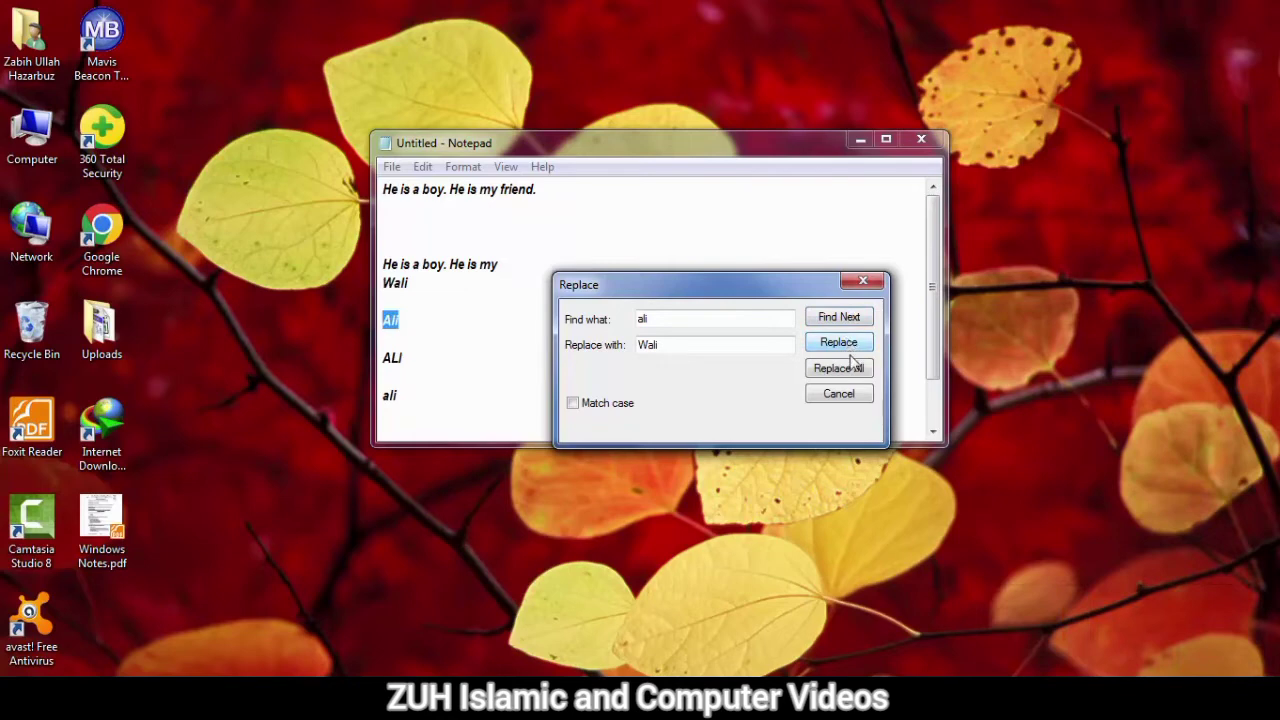
- Replace all occurrences of the first name with the different first name seven times in a row and close Replace
{"action": "left_click", "coordinate": [845, 372]}
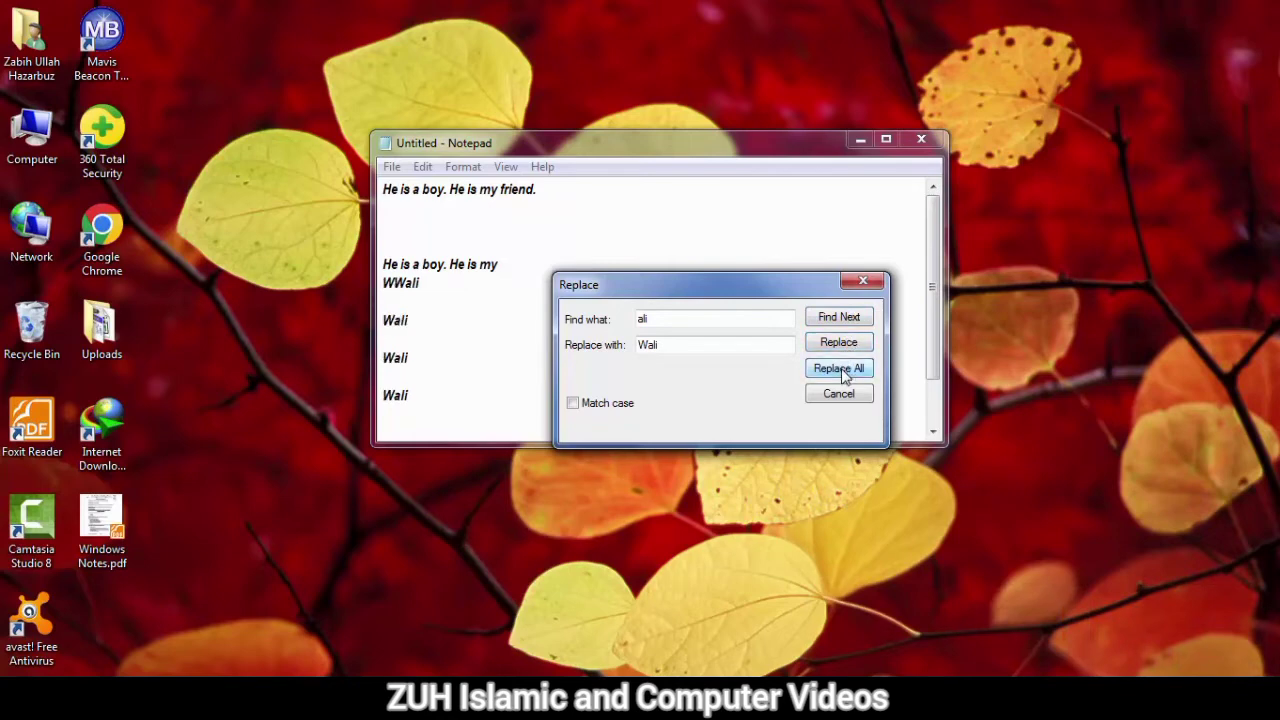
{"action": "left_click", "coordinate": [845, 372]}
{"action": "left_click", "coordinate": [845, 372]}
{"action": "left_click", "coordinate": [845, 372]}
{"action": "left_click", "coordinate": [845, 372]}
{"action": "left_click", "coordinate": [845, 372]}
{"action": "left_click", "coordinate": [845, 372]}
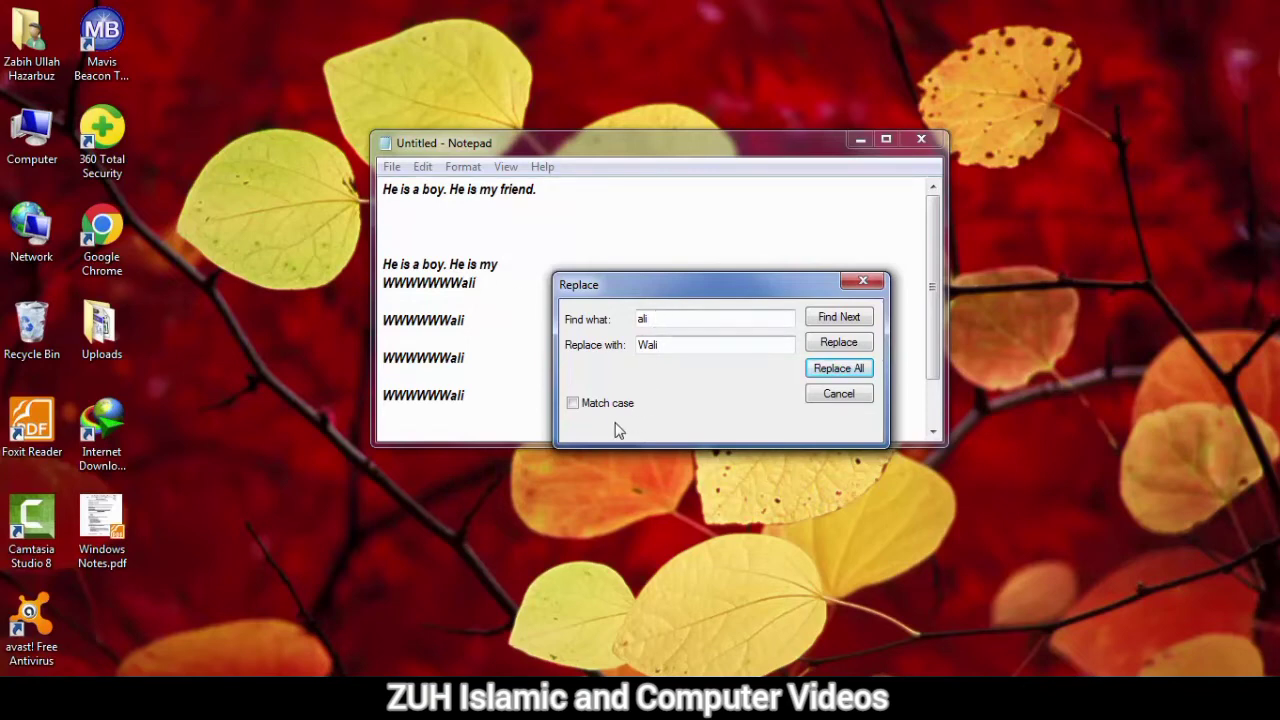
{"action": "double_click", "coordinate": [652, 317]}
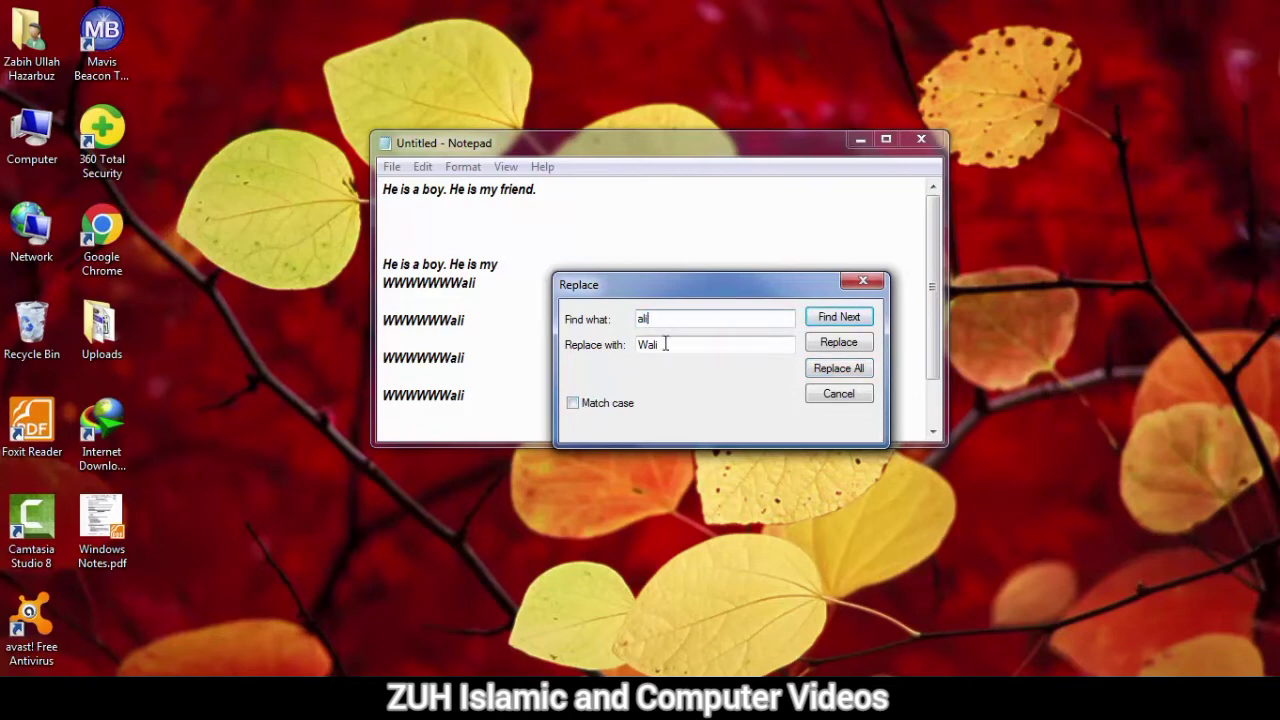
{"action": "double_click", "coordinate": [665, 343]}
{"action": "left_click", "coordinate": [839, 393]}
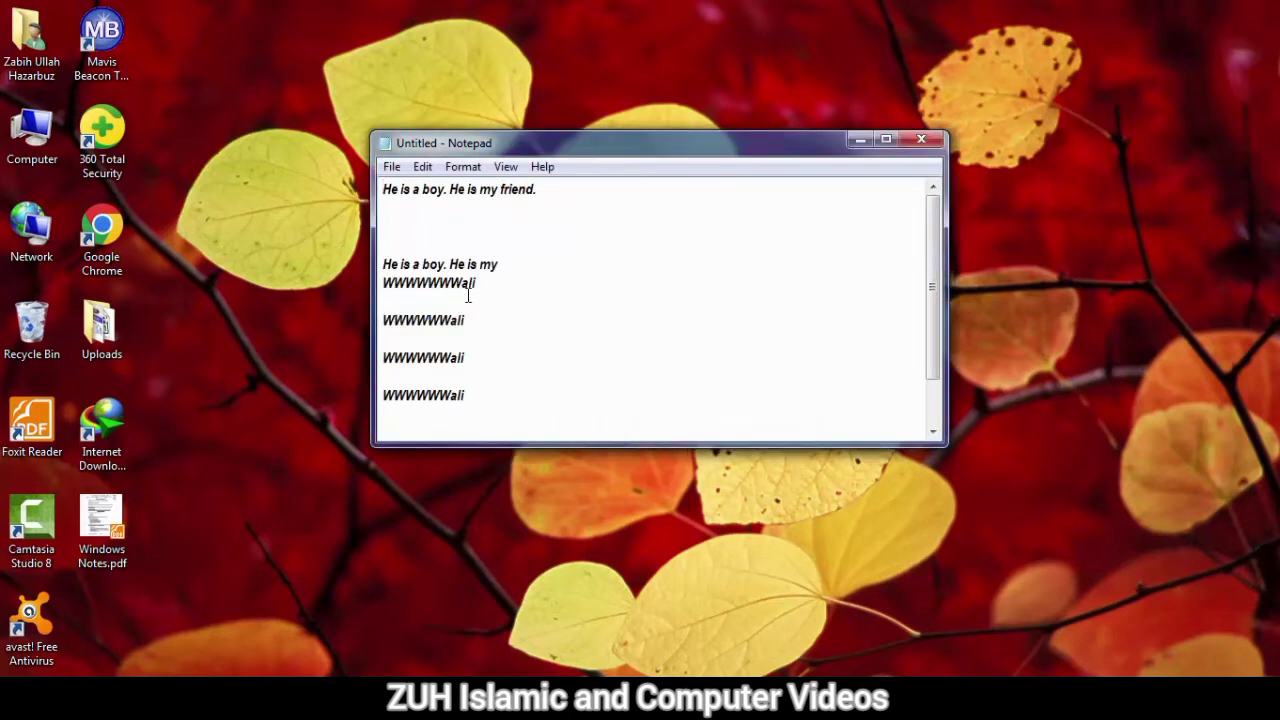
- Copy the W-prefixed name directly below "He is a boy. He is my" and replace all its matches with the lowercase first name
{"action": "left_click_drag", "start_coordinate": [482, 283], "coordinate": [386, 281]}
{"action": "key", "text": "ctrl+c"}
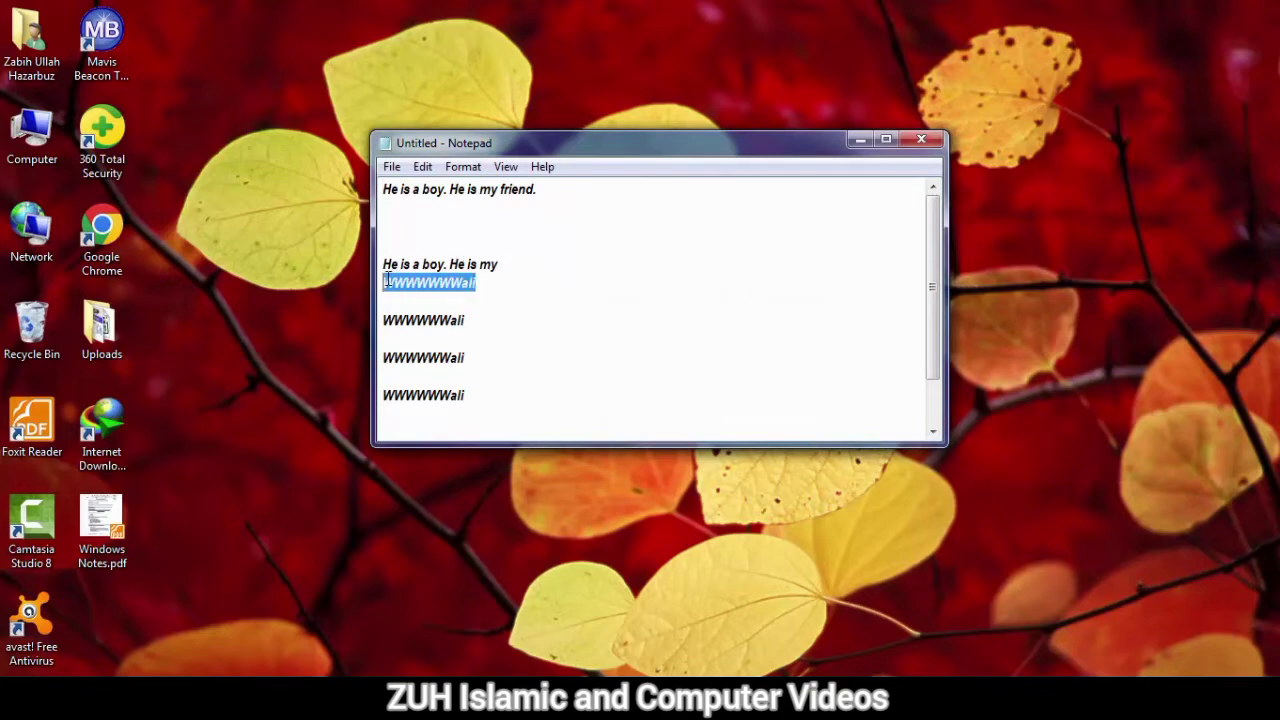
{"action": "left_click", "coordinate": [473, 234]}
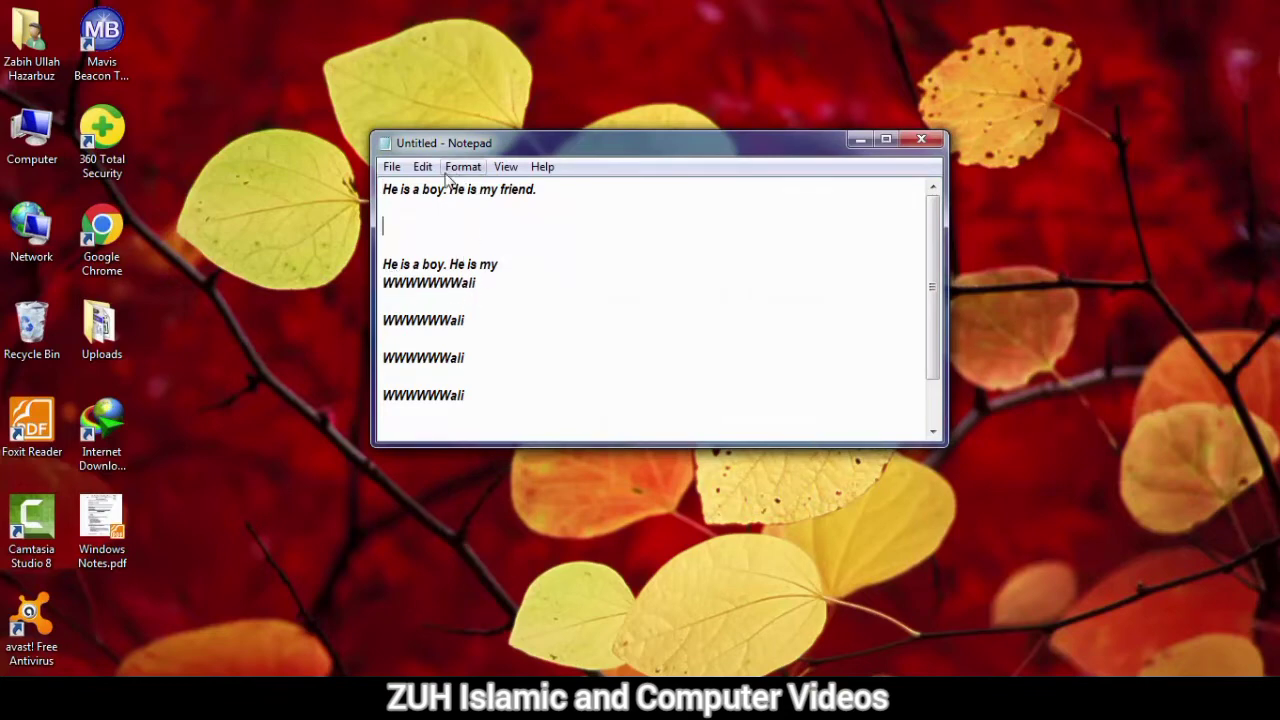
{"action": "left_click", "coordinate": [422, 166]}
{"action": "left_click", "coordinate": [460, 346]}
{"action": "left_click_drag", "start_coordinate": [590, 275], "coordinate": [722, 292]}
{"action": "key", "text": "ctrl+v"}
{"action": "key", "text": "Tab"}
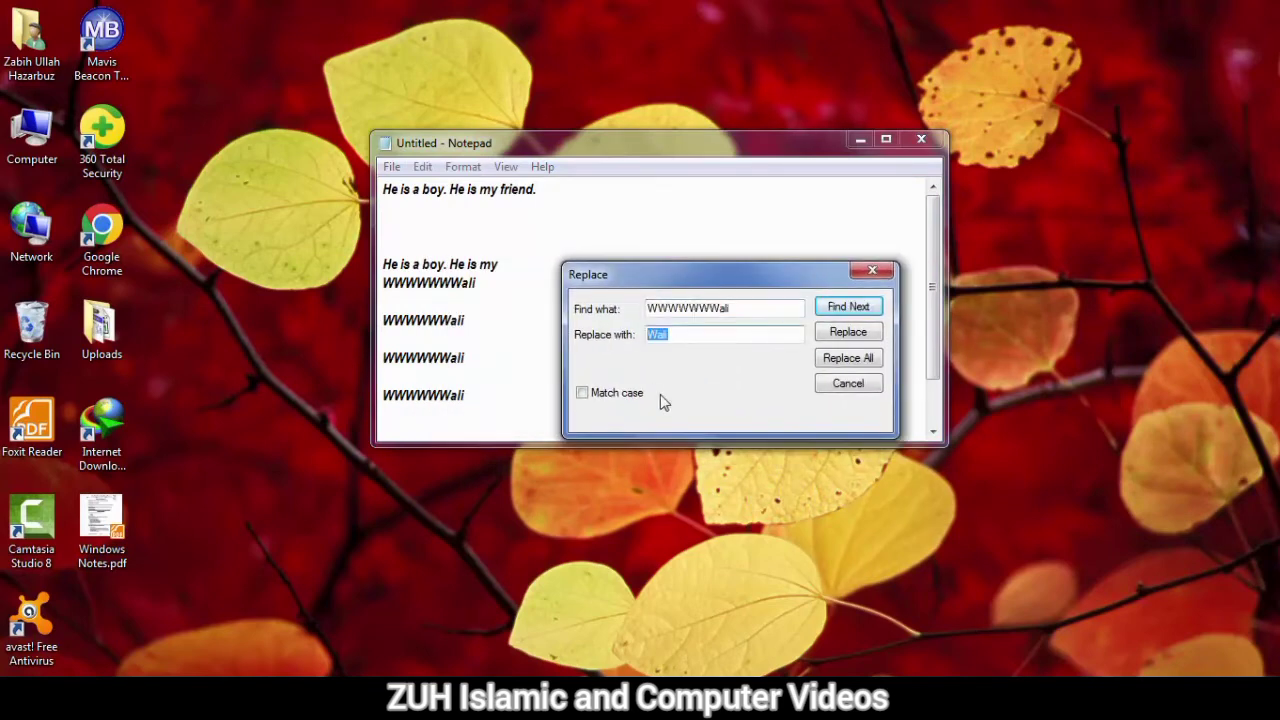
{"action": "type", "text": "ali"}
{"action": "left_click", "coordinate": [863, 362]}
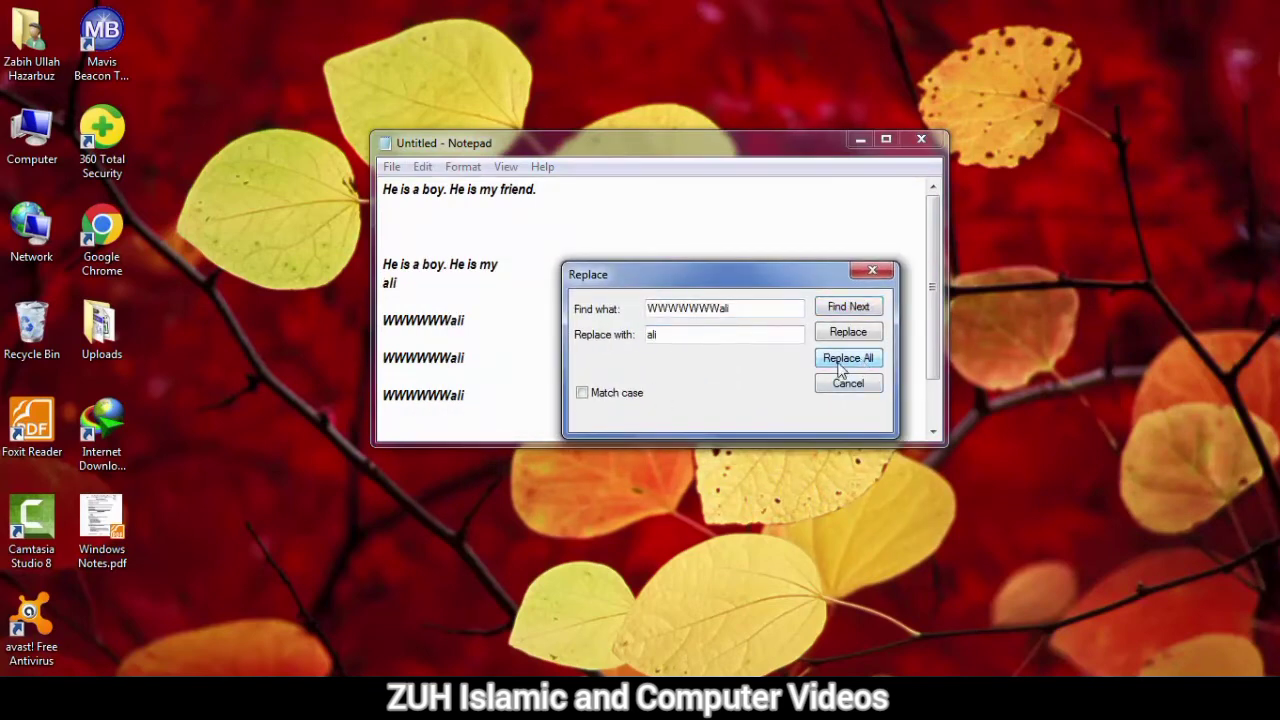
{"action": "left_click", "coordinate": [849, 381]}
- Replace all the remaining W-prefixed names with the lowercase first name and close Replace
{"action": "double_click", "coordinate": [383, 321]}
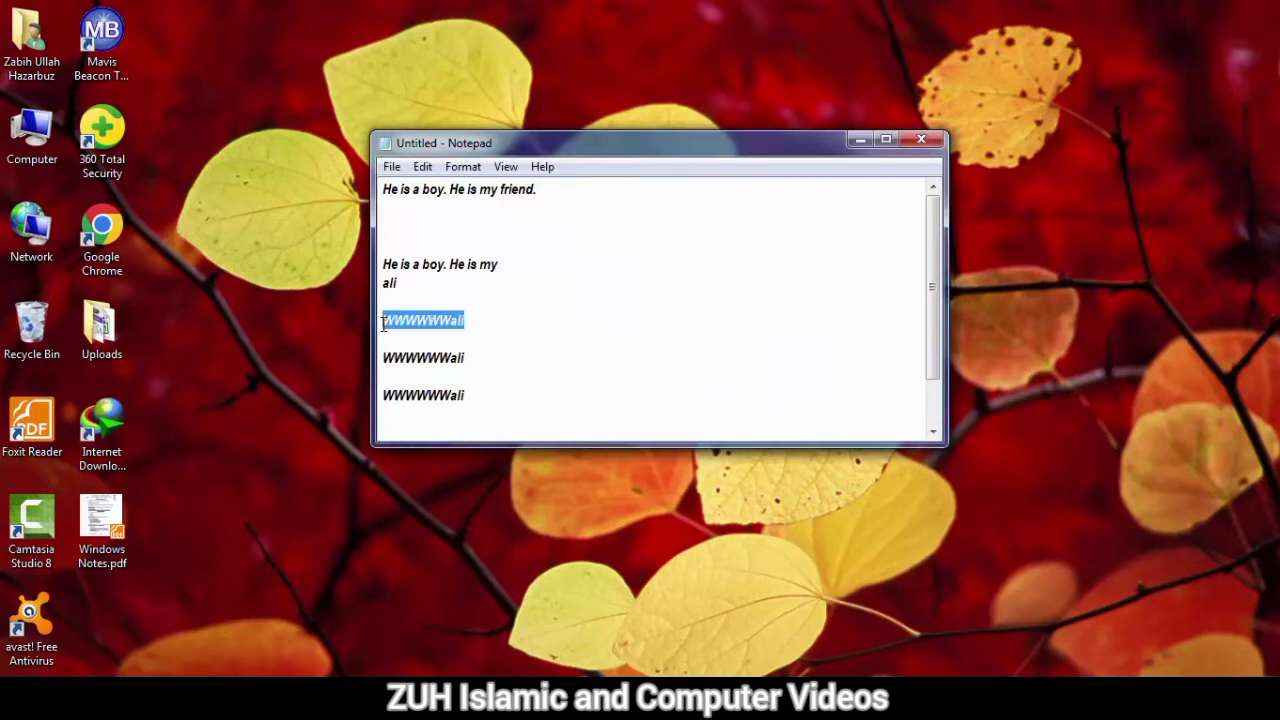
{"action": "left_click", "coordinate": [418, 210]}
{"action": "left_click", "coordinate": [423, 166]}
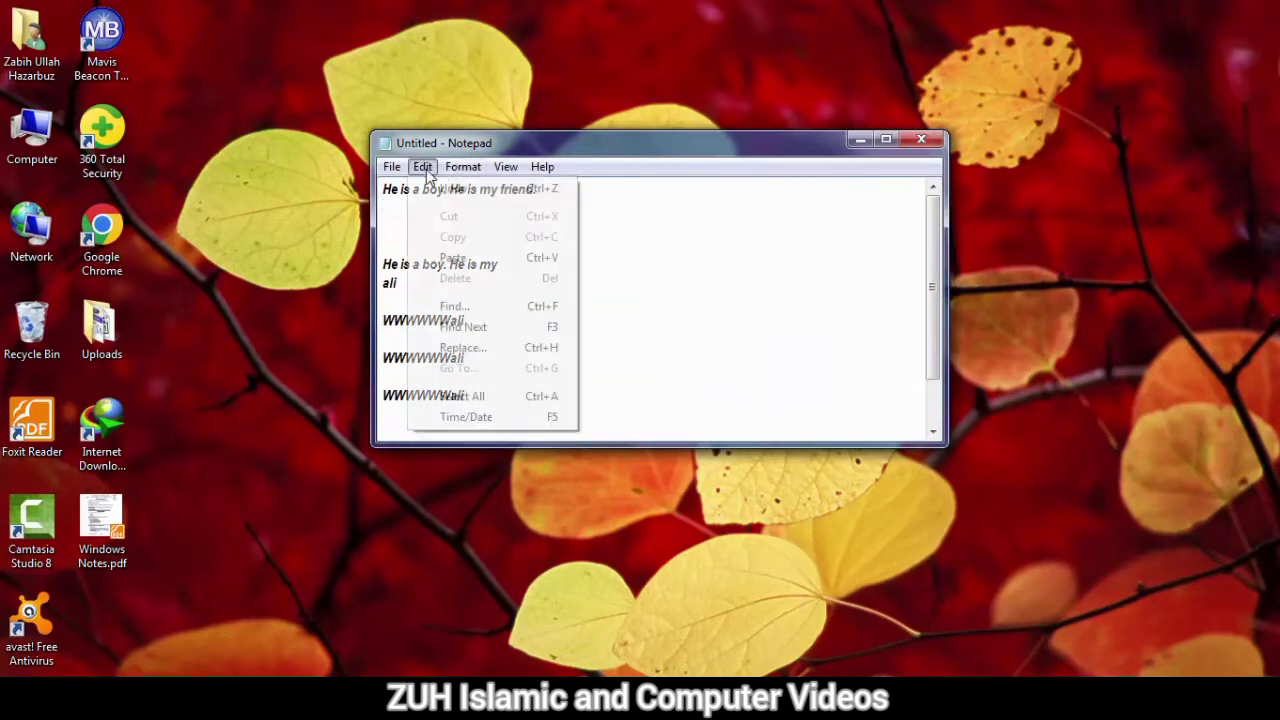
{"action": "left_click", "coordinate": [464, 347]}
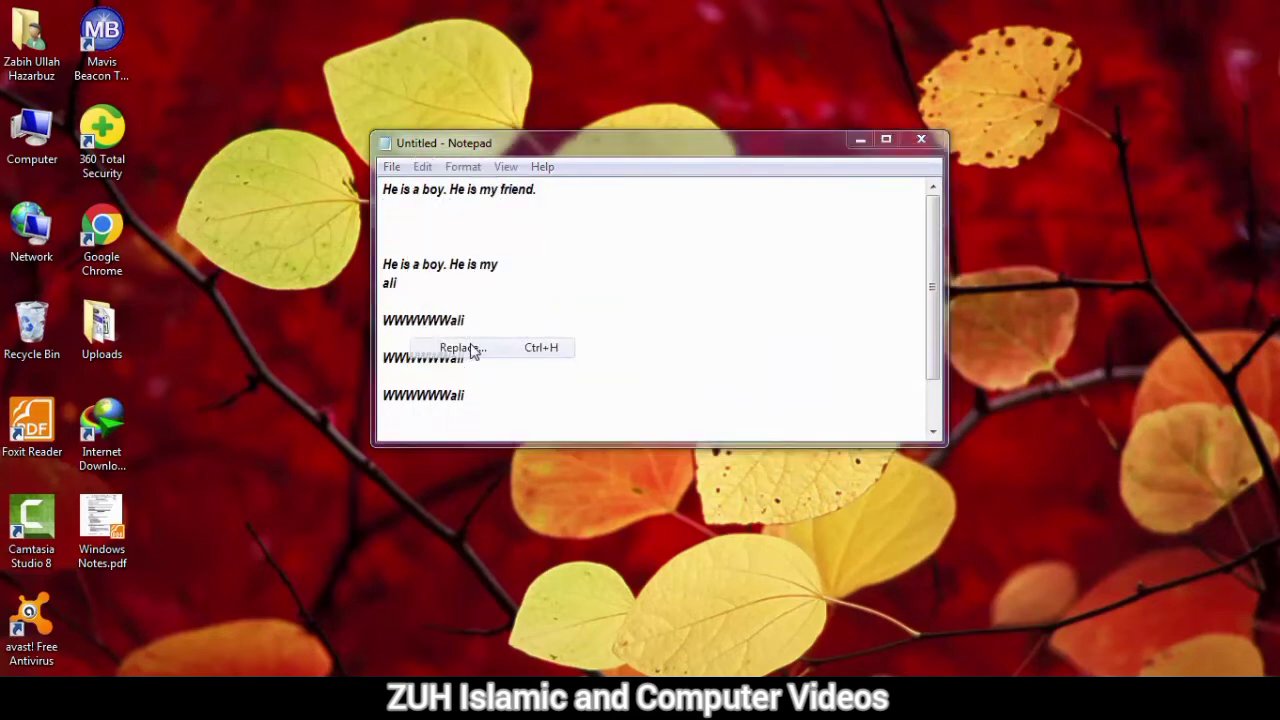
{"action": "left_click", "coordinate": [617, 298]}
{"action": "left_click", "coordinate": [588, 318]}
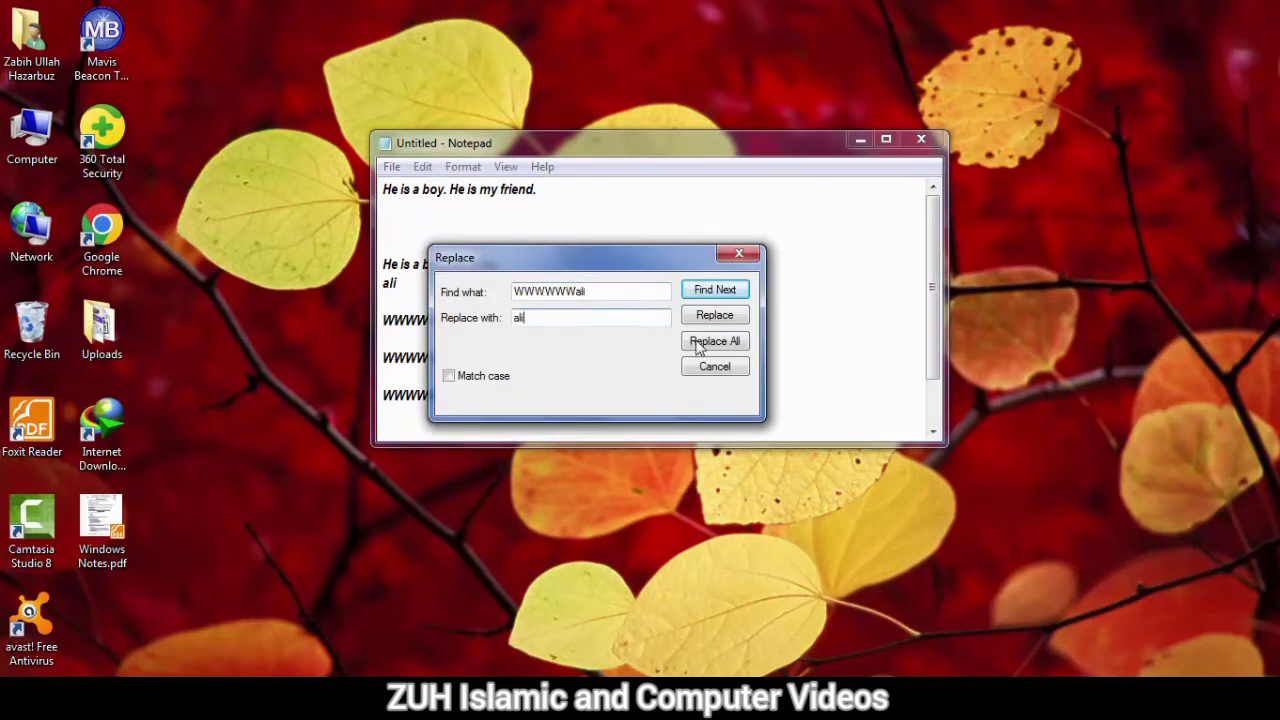
{"action": "left_click", "coordinate": [704, 344]}
{"action": "left_click", "coordinate": [709, 372]}
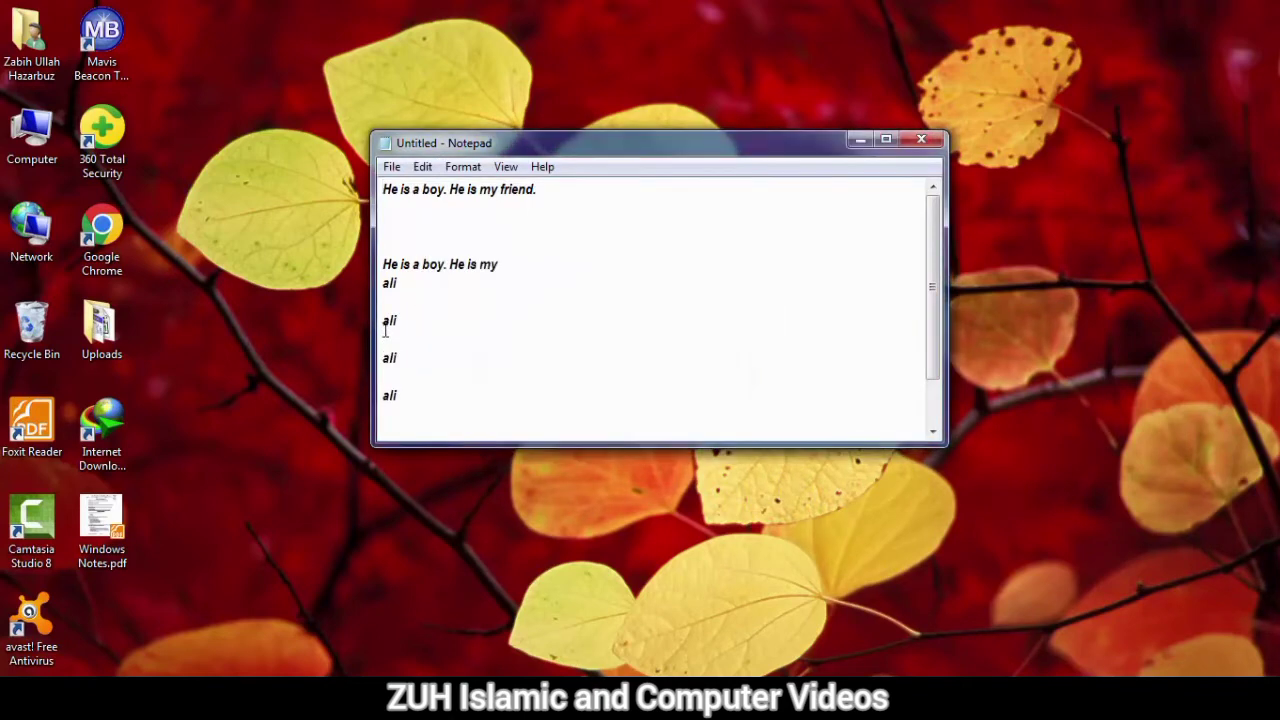
- Retype the second of the four names with an initial capital and the fourth entirely in capitals
{"action": "type", "text": "A"}
{"action": "left_click_drag", "start_coordinate": [389, 358], "coordinate": [382, 358]}
{"action": "left_click_drag", "start_coordinate": [397, 395], "coordinate": [389, 395]}
{"action": "type", "text": "A"}
- Replace all occurrences of the lowercase first name with its capitalised form, with Match case off
{"action": "left_click", "coordinate": [423, 167]}
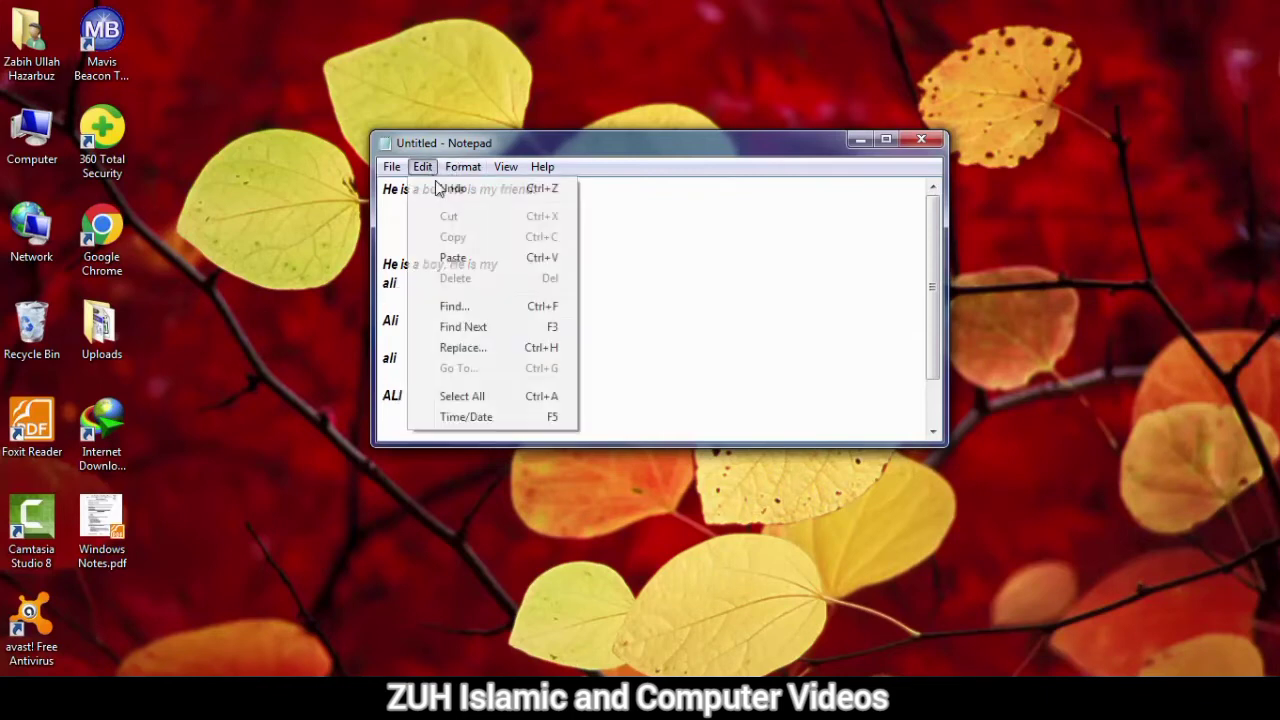
{"action": "left_click", "coordinate": [472, 349]}
{"action": "left_click_drag", "start_coordinate": [549, 268], "coordinate": [657, 273]}
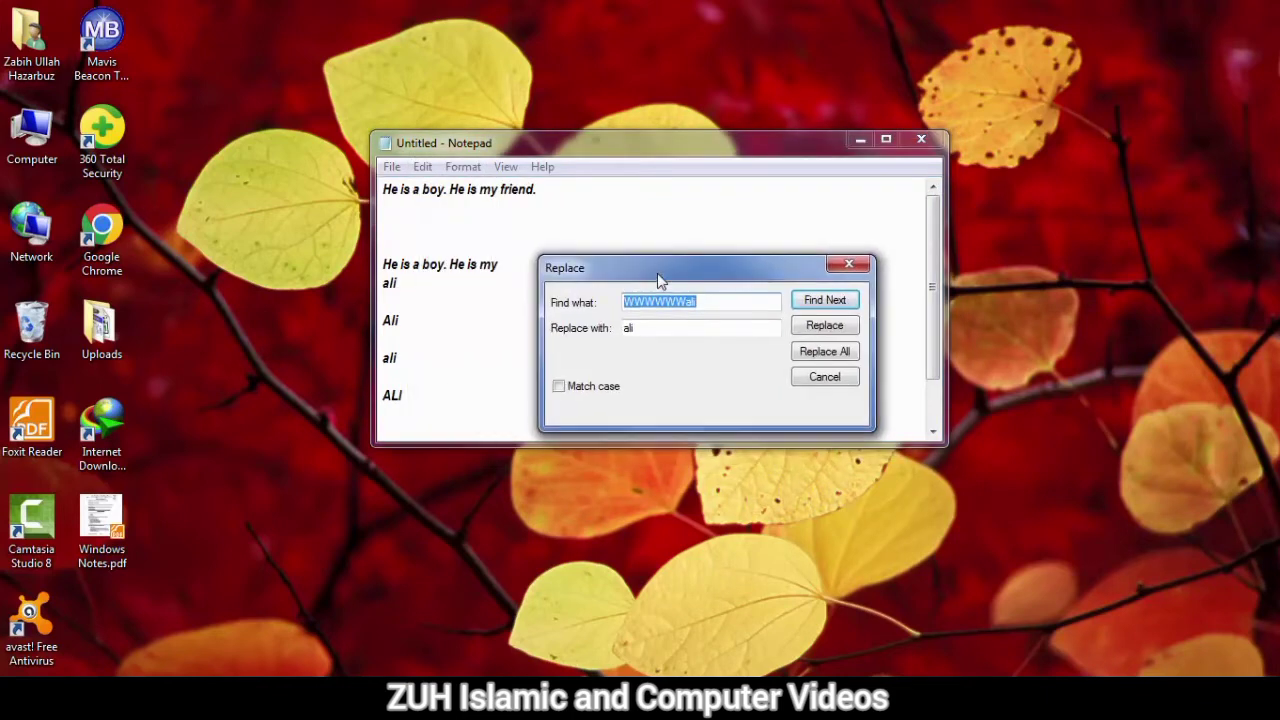
{"action": "key", "text": "Tab"}
{"action": "type", "text": "Ali"}
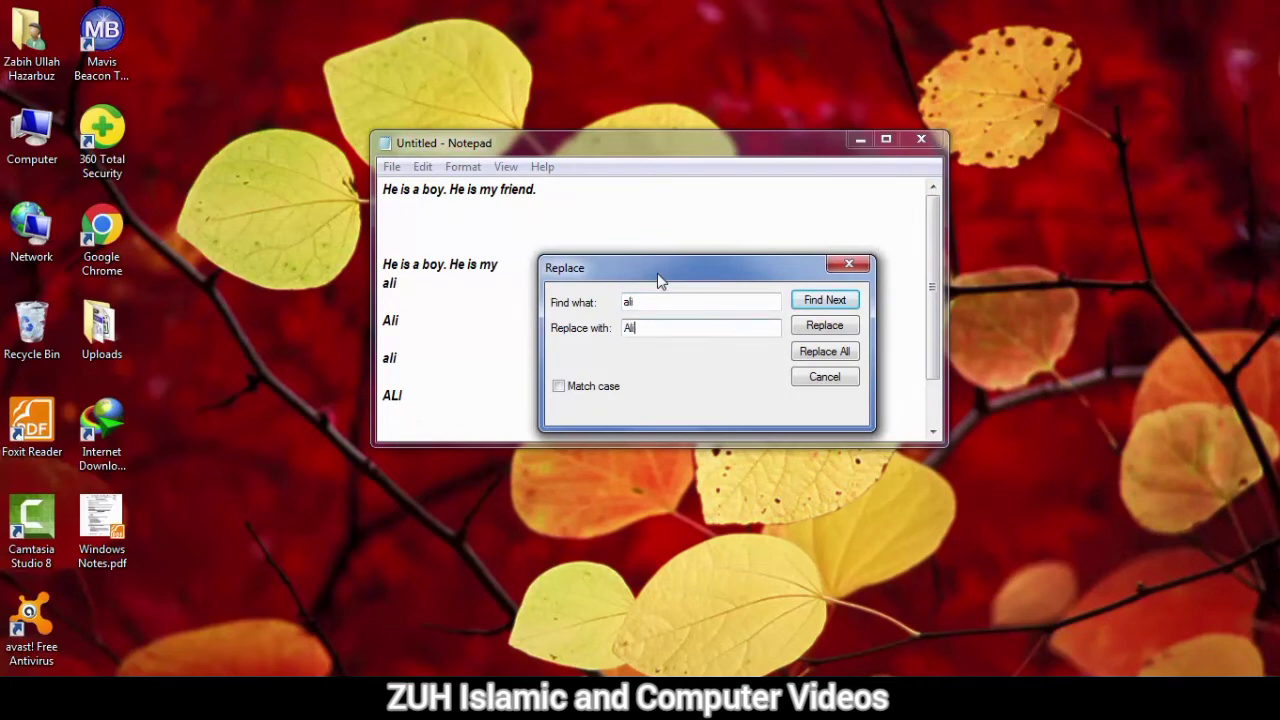
{"action": "left_click", "coordinate": [824, 355]}
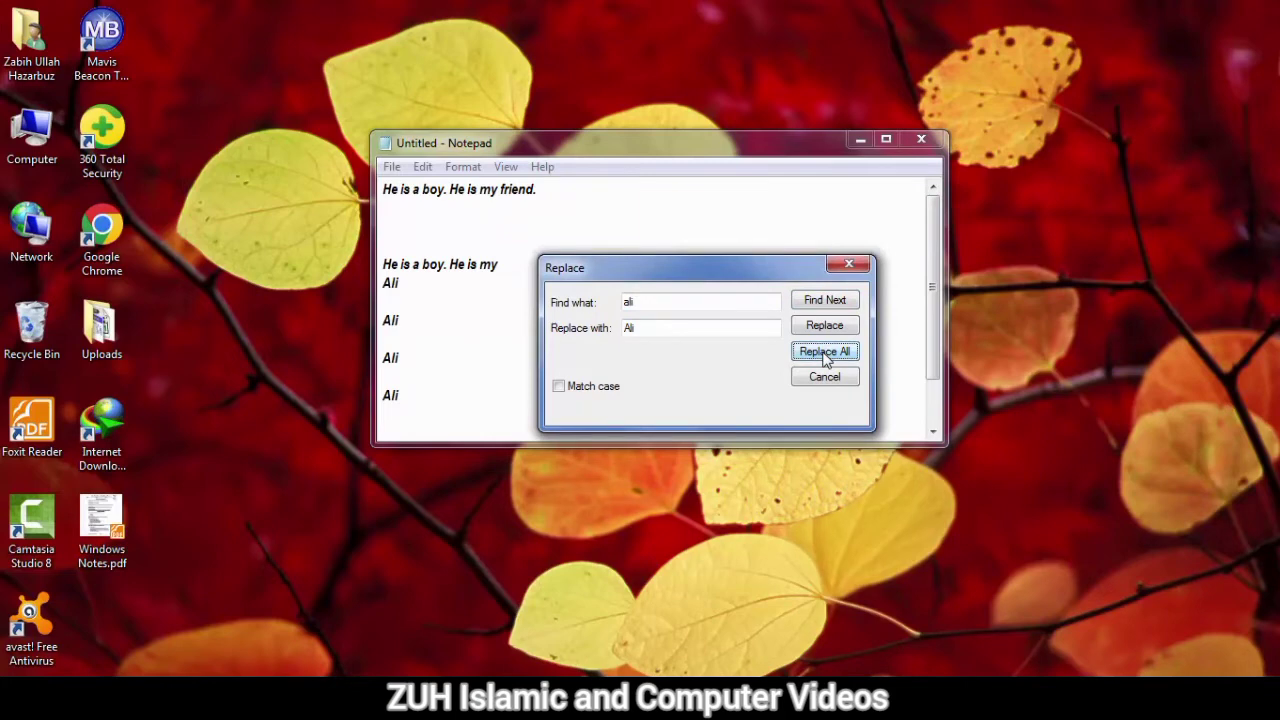
- Turn on Match case, close Replace and undo the last replacement of all the names
{"action": "left_click", "coordinate": [588, 393]}
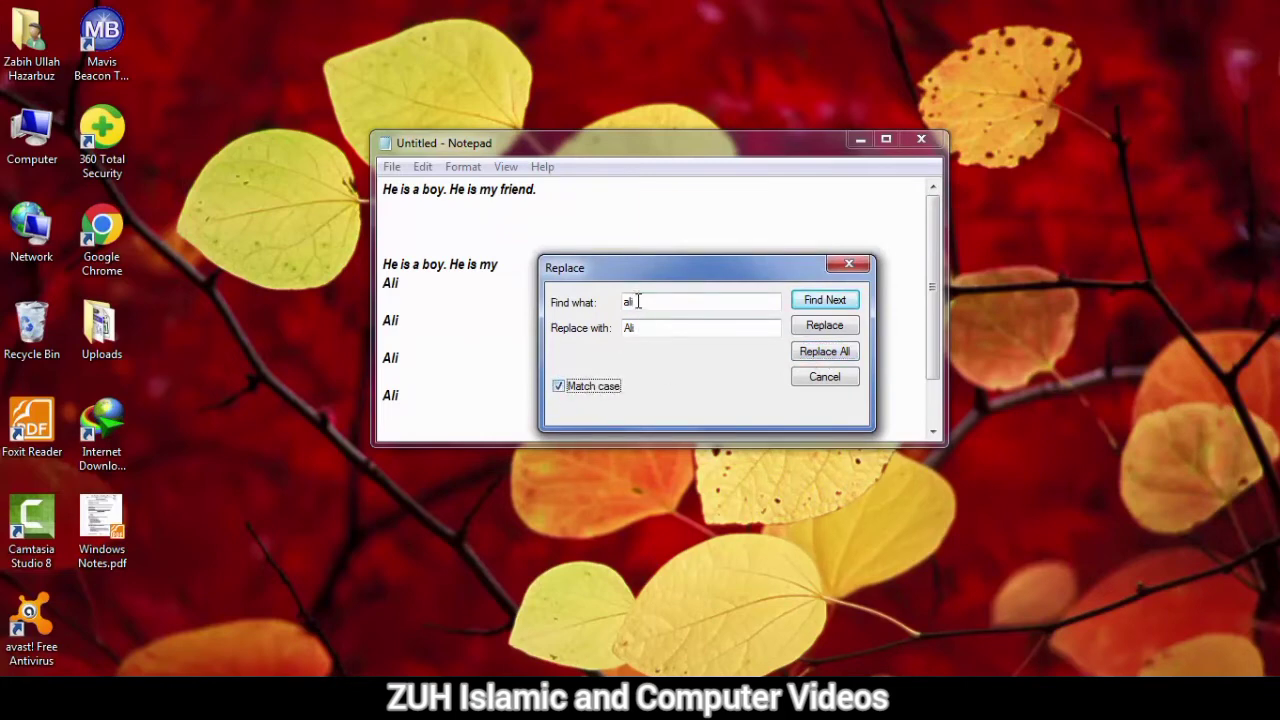
{"action": "left_click", "coordinate": [819, 378]}
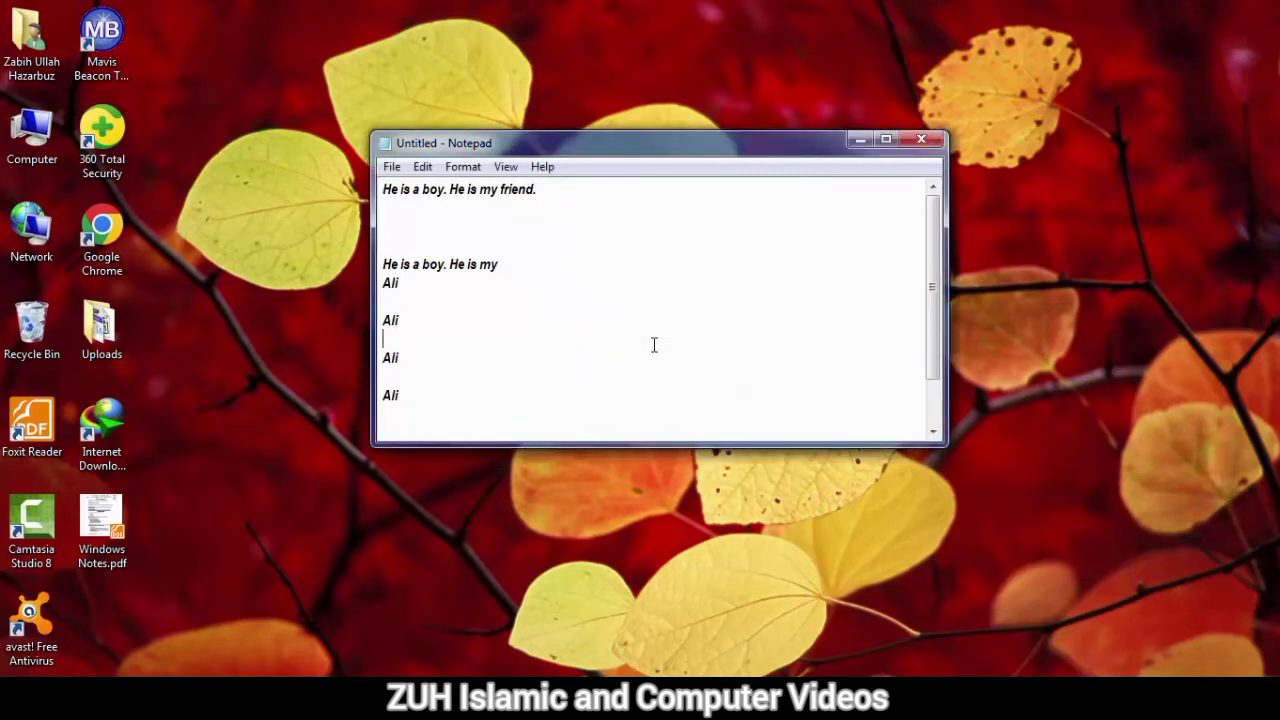
{"action": "key", "text": "ctrl+a"}
{"action": "left_click", "coordinate": [490, 311]}
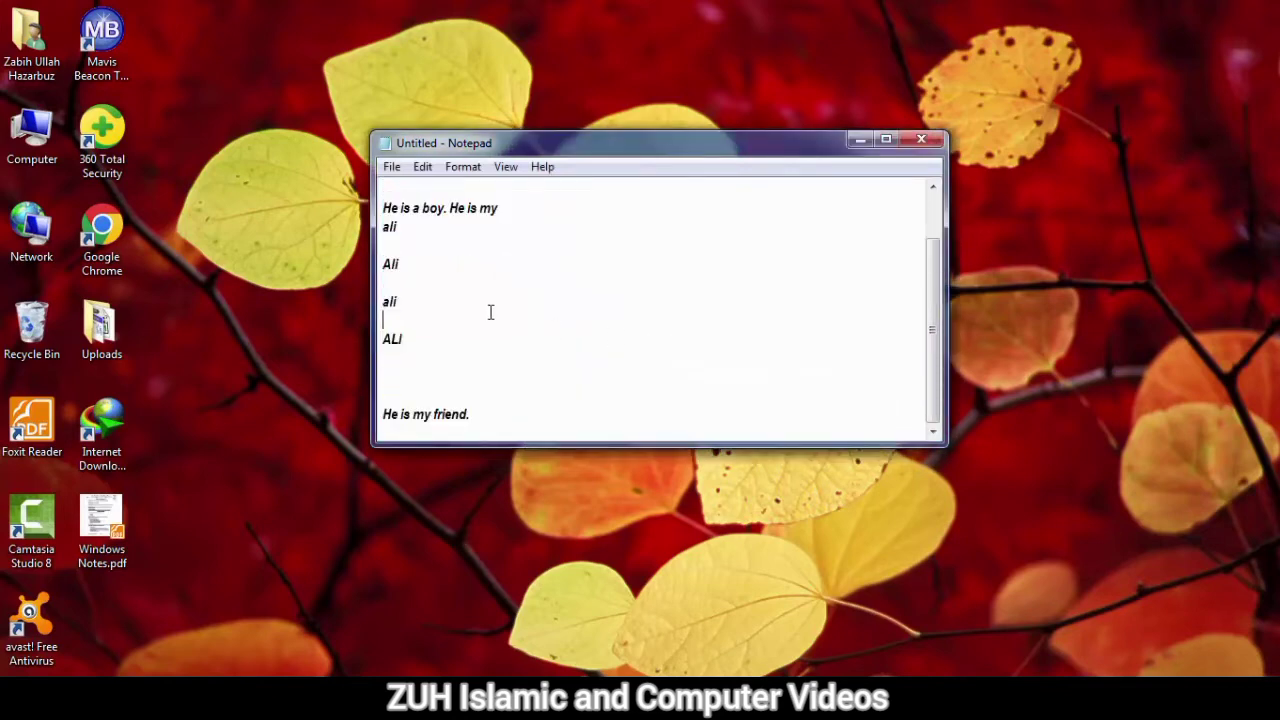
- Replace all occurrences of the lowercase first name with its capitalised form, with Match case on, and close Replace
{"action": "scroll", "coordinate": [490, 311], "scroll_direction": "up", "scroll_amount": 1}
{"action": "left_click", "coordinate": [423, 167]}
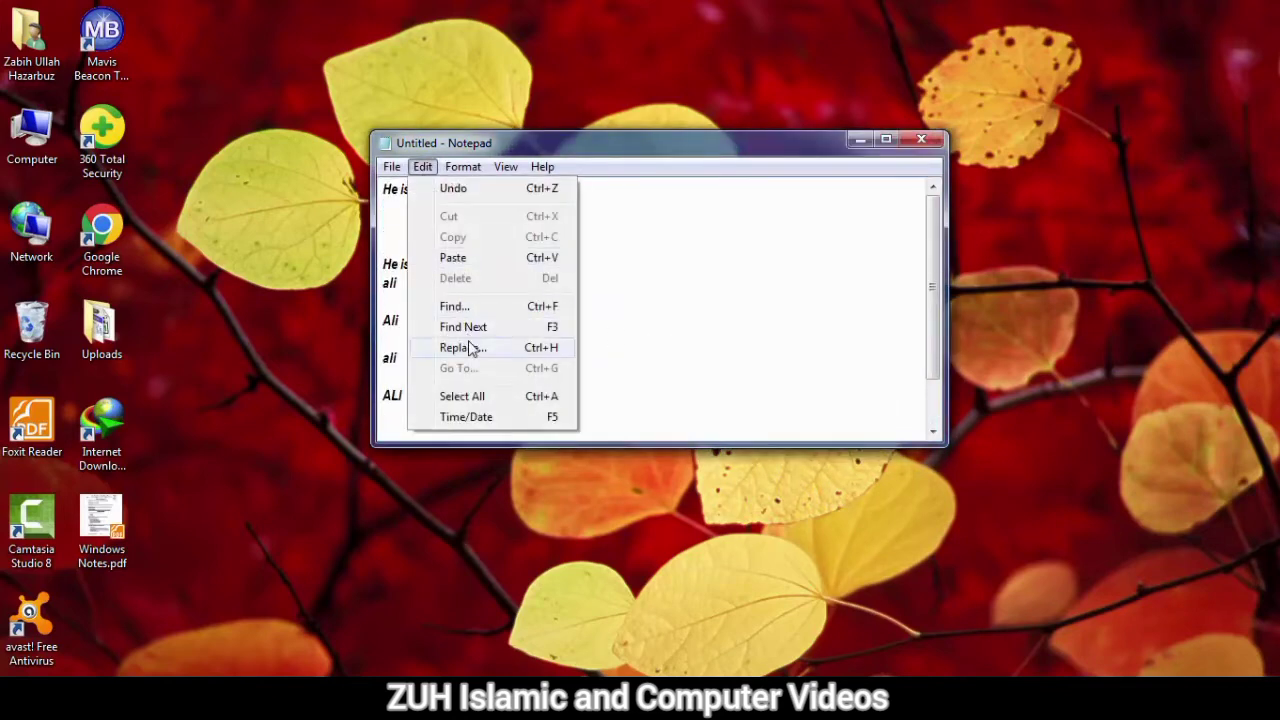
{"action": "left_click", "coordinate": [468, 346]}
{"action": "left_click", "coordinate": [560, 374]}
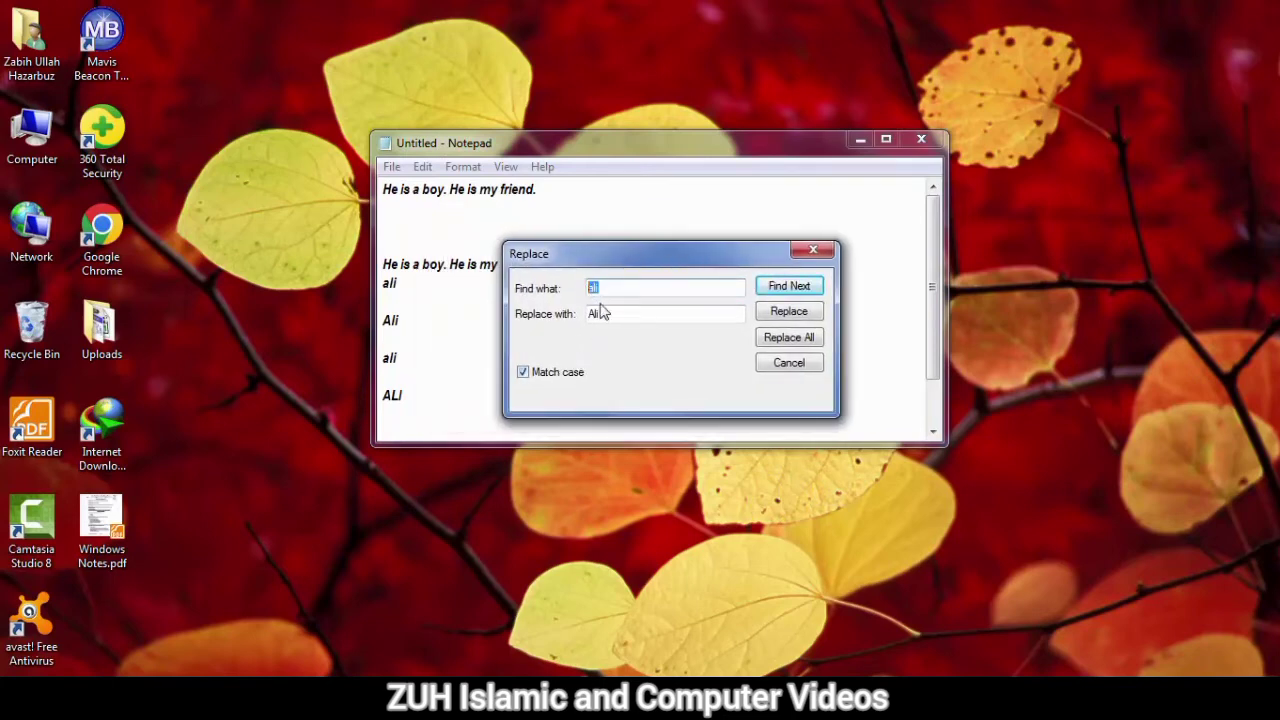
{"action": "double_click", "coordinate": [598, 314]}
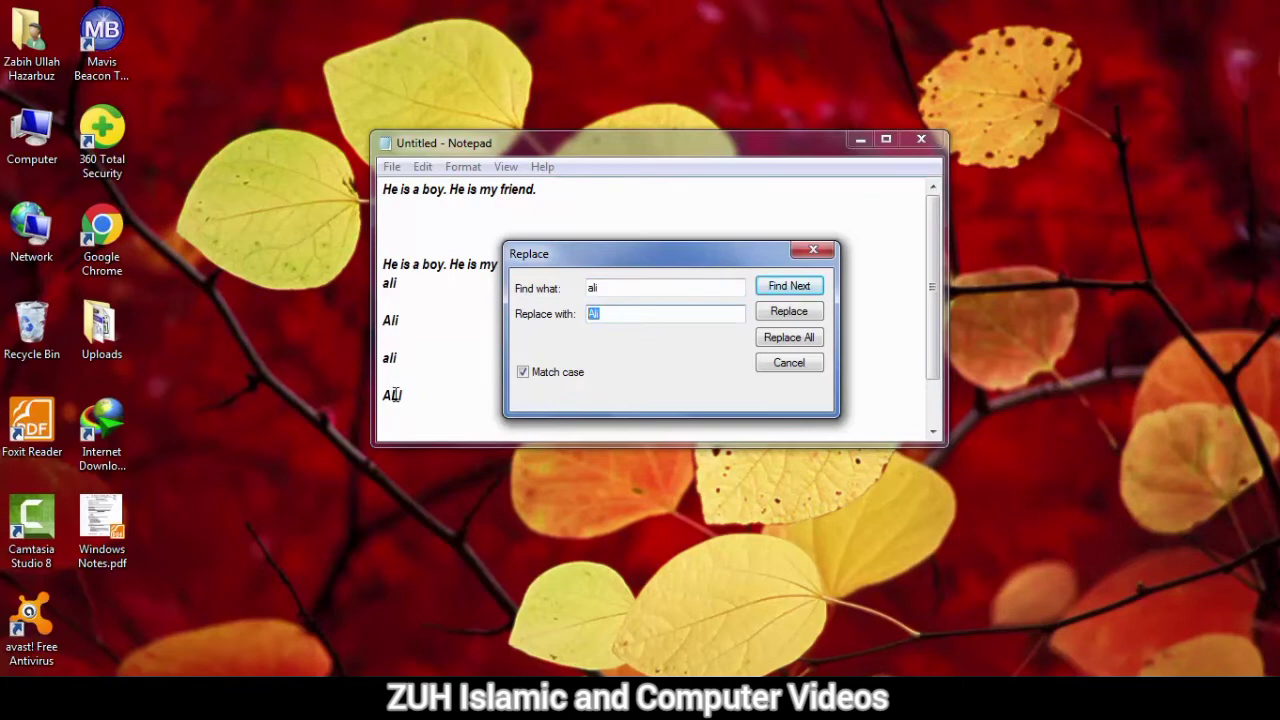
{"action": "left_click", "coordinate": [795, 340]}
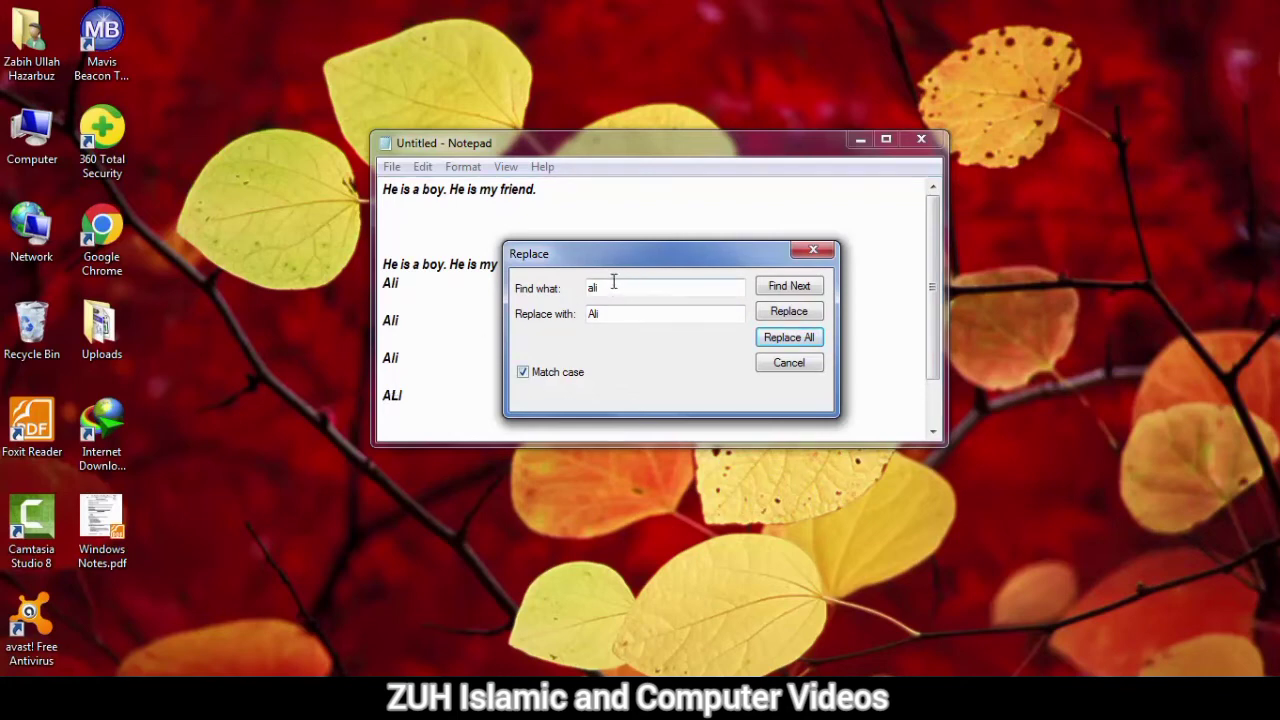
{"action": "double_click", "coordinate": [580, 288]}
{"action": "left_click", "coordinate": [805, 363]}
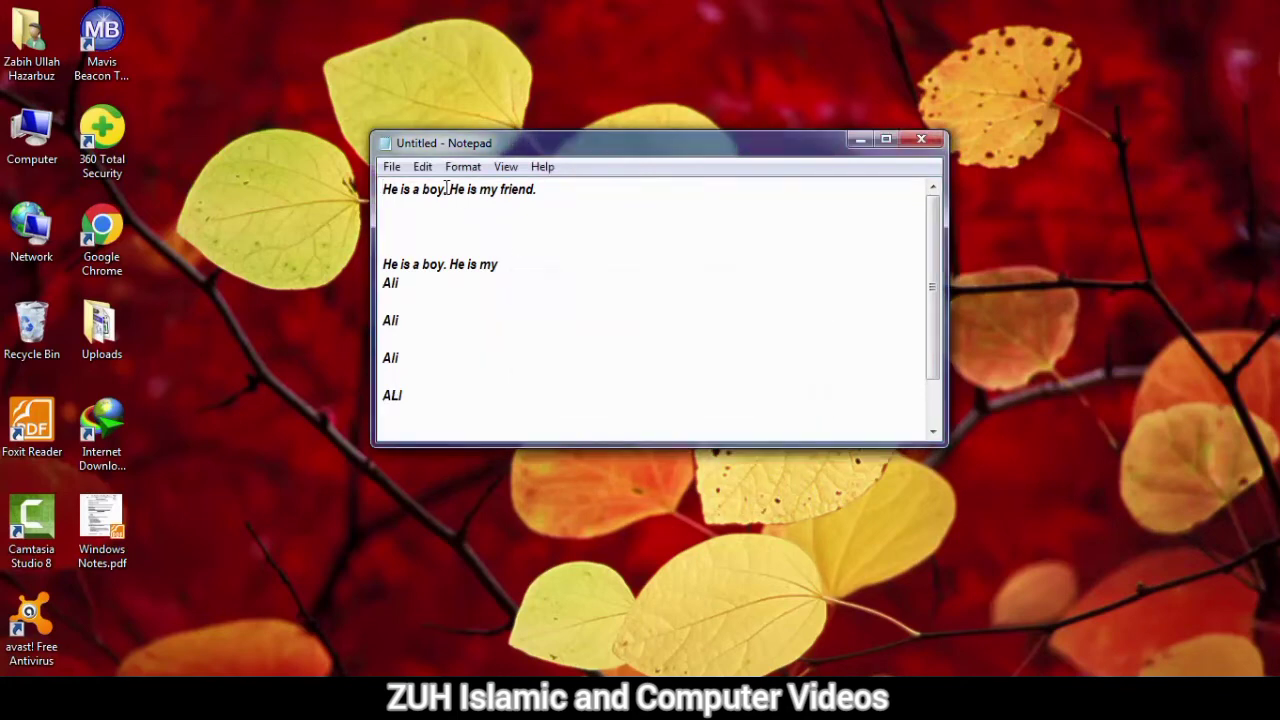
- Turn off Word Wrap to enable the Go To command
{"action": "left_click", "coordinate": [423, 166]}
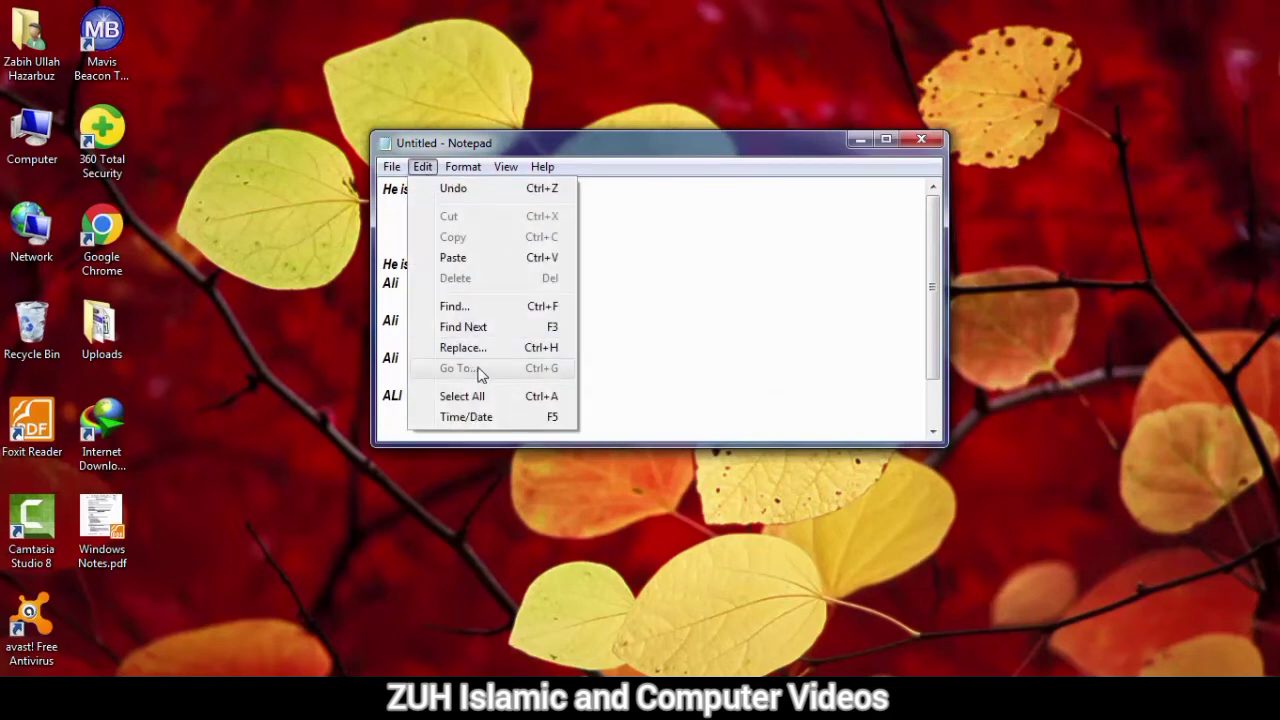
{"action": "mouse_move", "coordinate": [465, 166]}
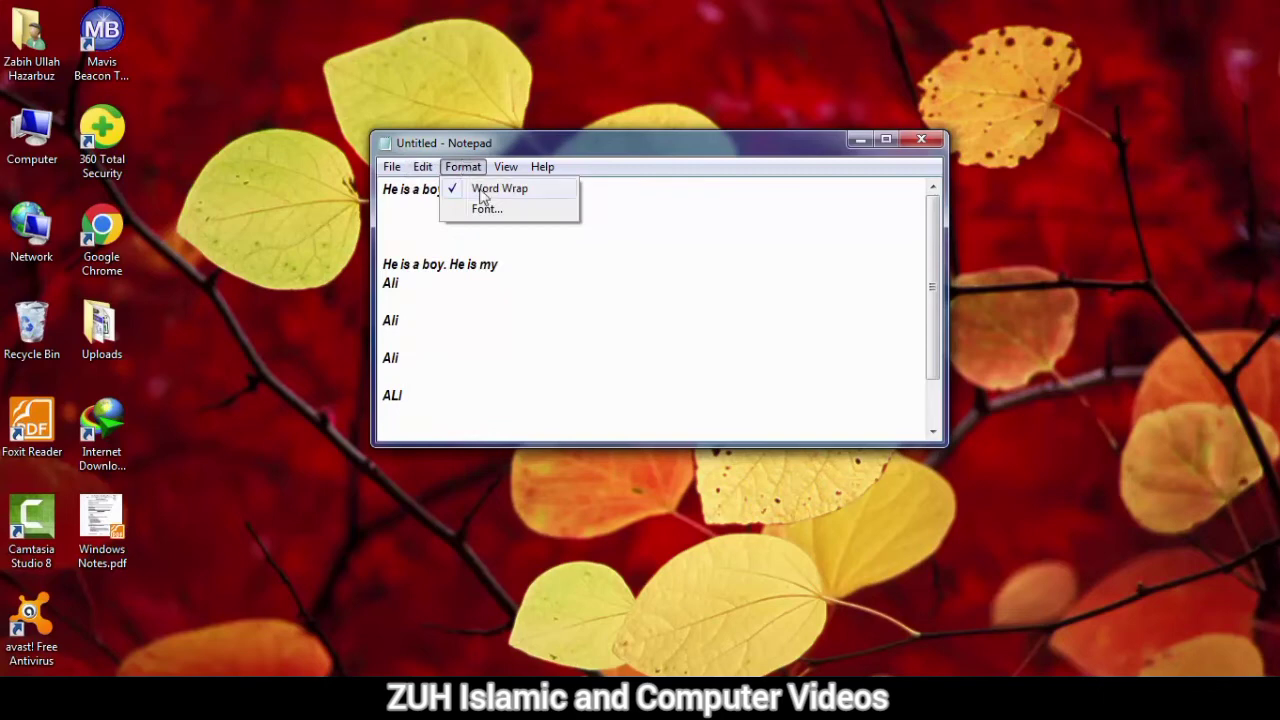
{"action": "left_click", "coordinate": [481, 190]}
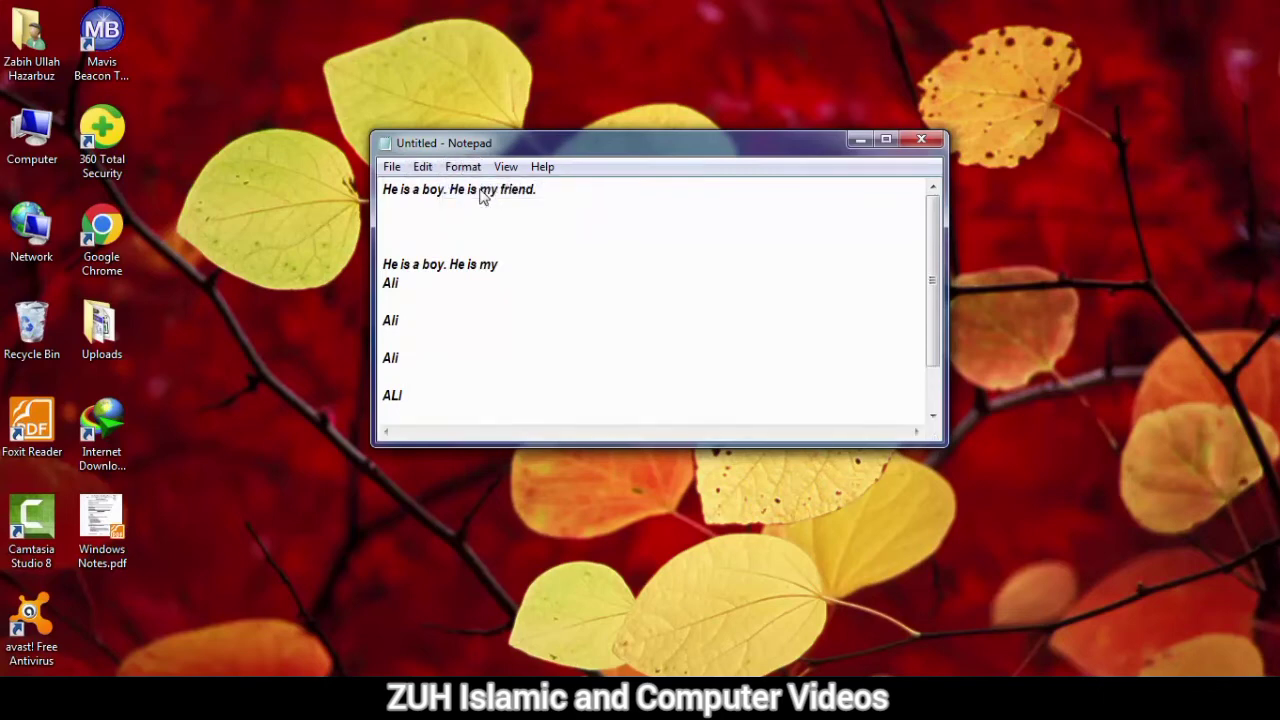
- Use Go To to move the cursor to line 5
{"action": "left_click", "coordinate": [422, 166]}
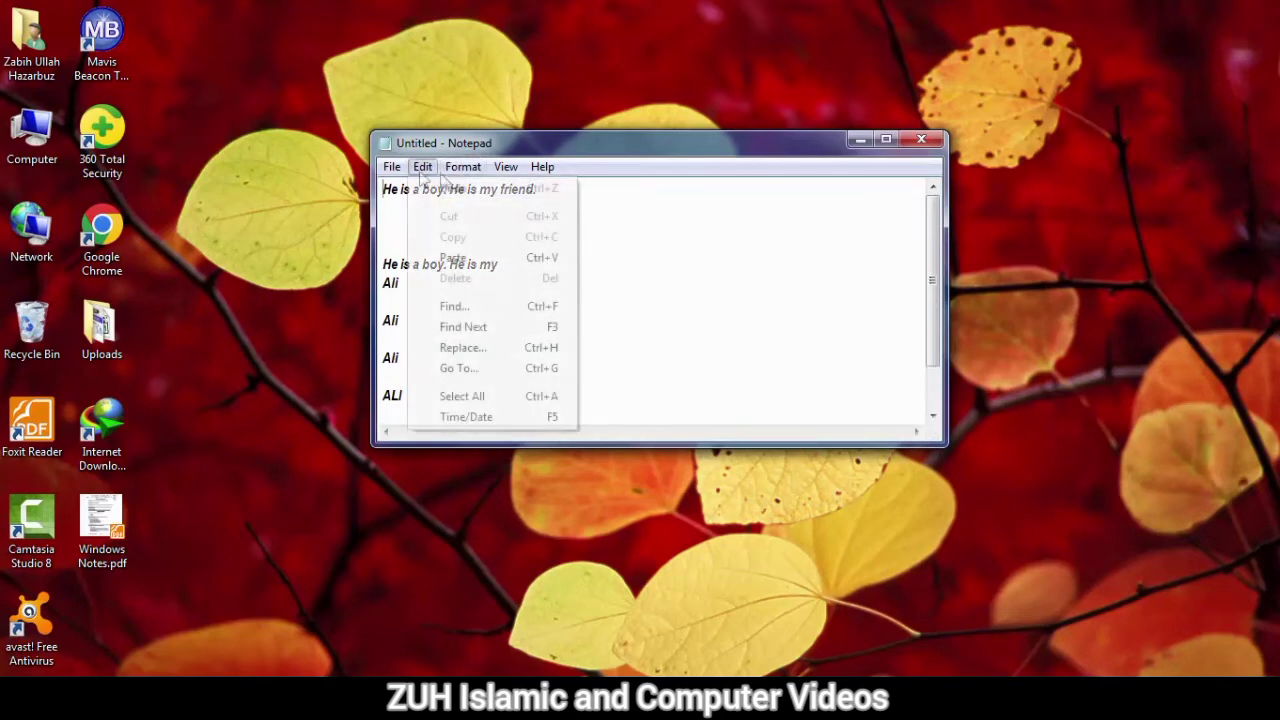
{"action": "left_click", "coordinate": [462, 369]}
{"action": "left_click_drag", "start_coordinate": [457, 206], "coordinate": [596, 305]}
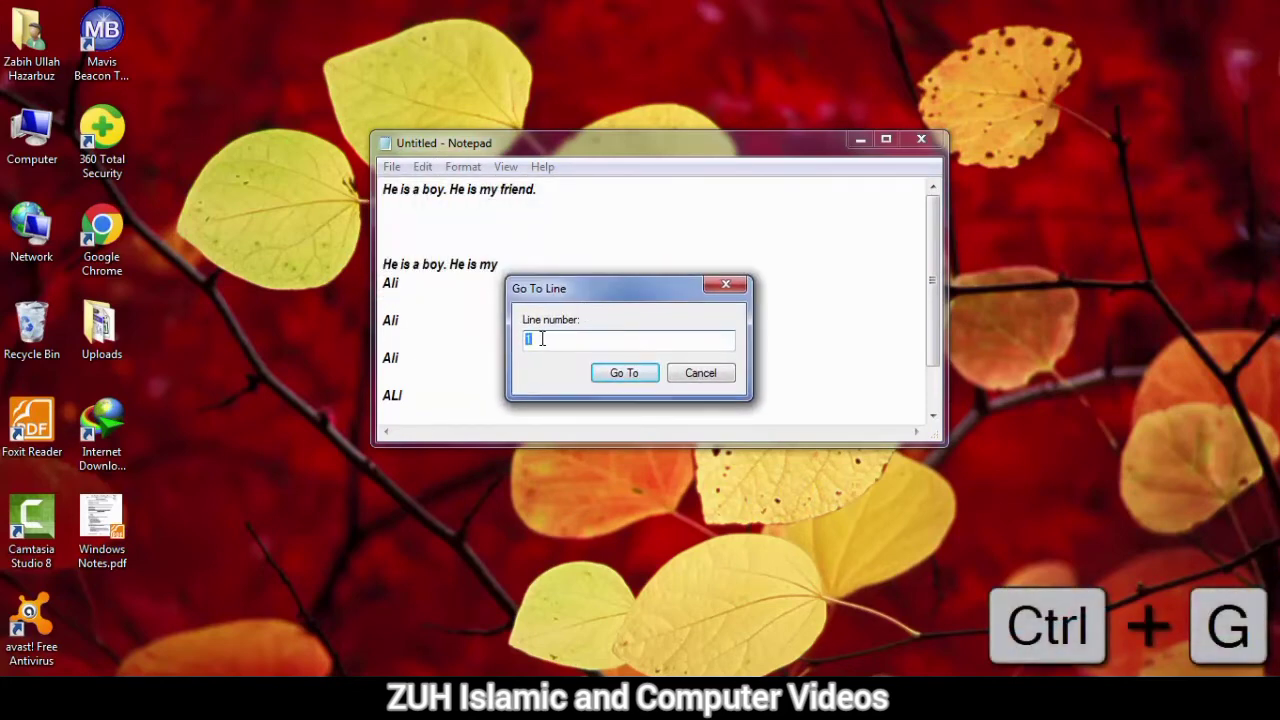
{"action": "left_click", "coordinate": [620, 374]}
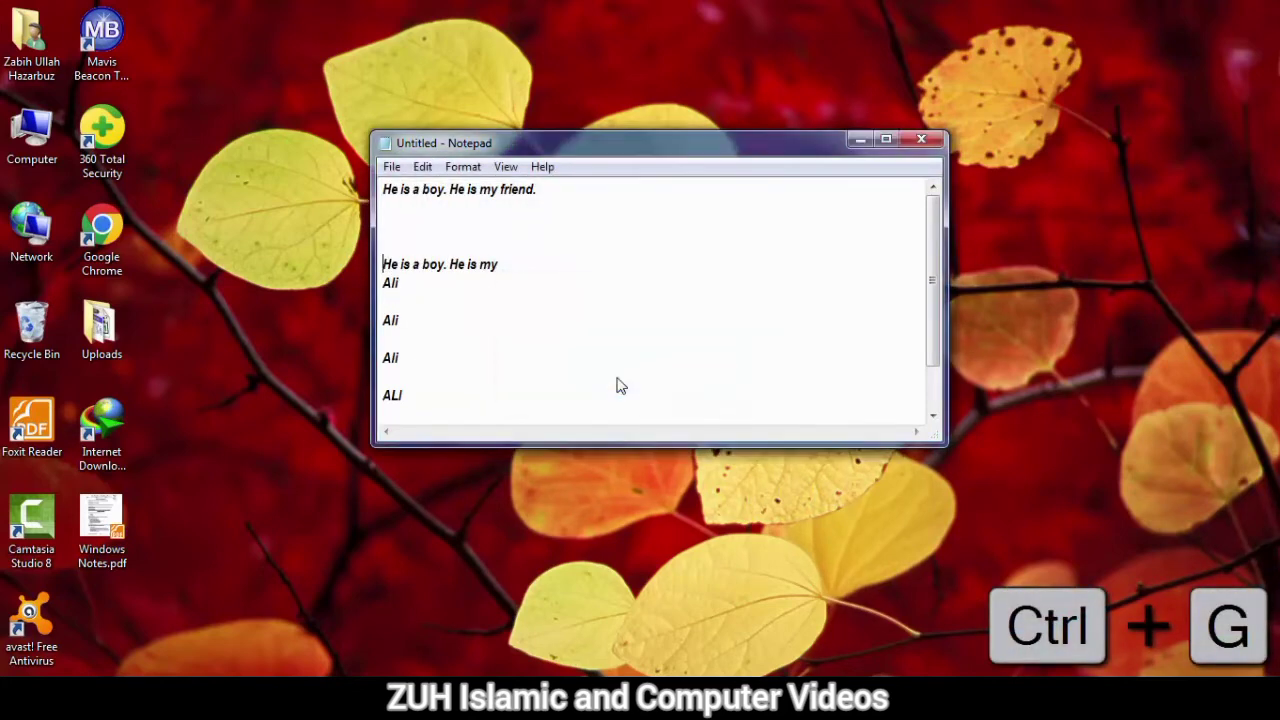
- Use Go To again with line number 10
{"action": "left_click", "coordinate": [423, 167]}
{"action": "left_click", "coordinate": [457, 366]}
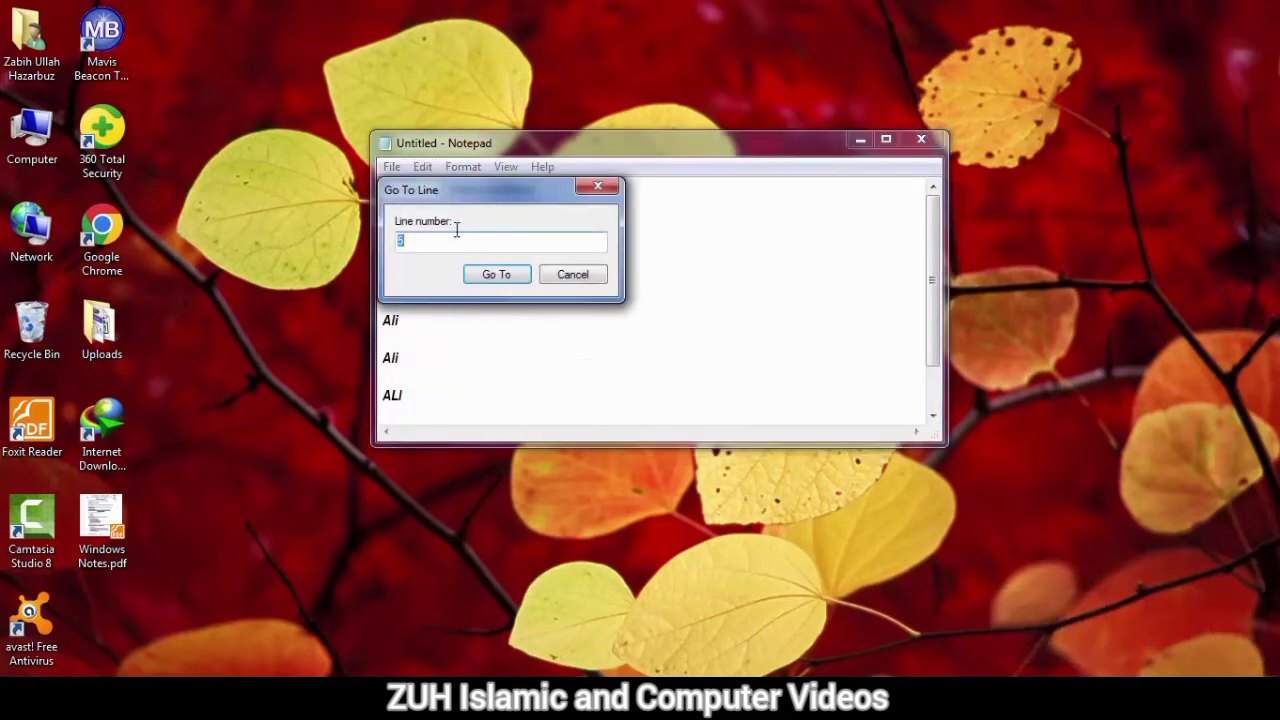
{"action": "left_click_drag", "start_coordinate": [466, 190], "coordinate": [573, 297]}
{"action": "type", "text": "10"}
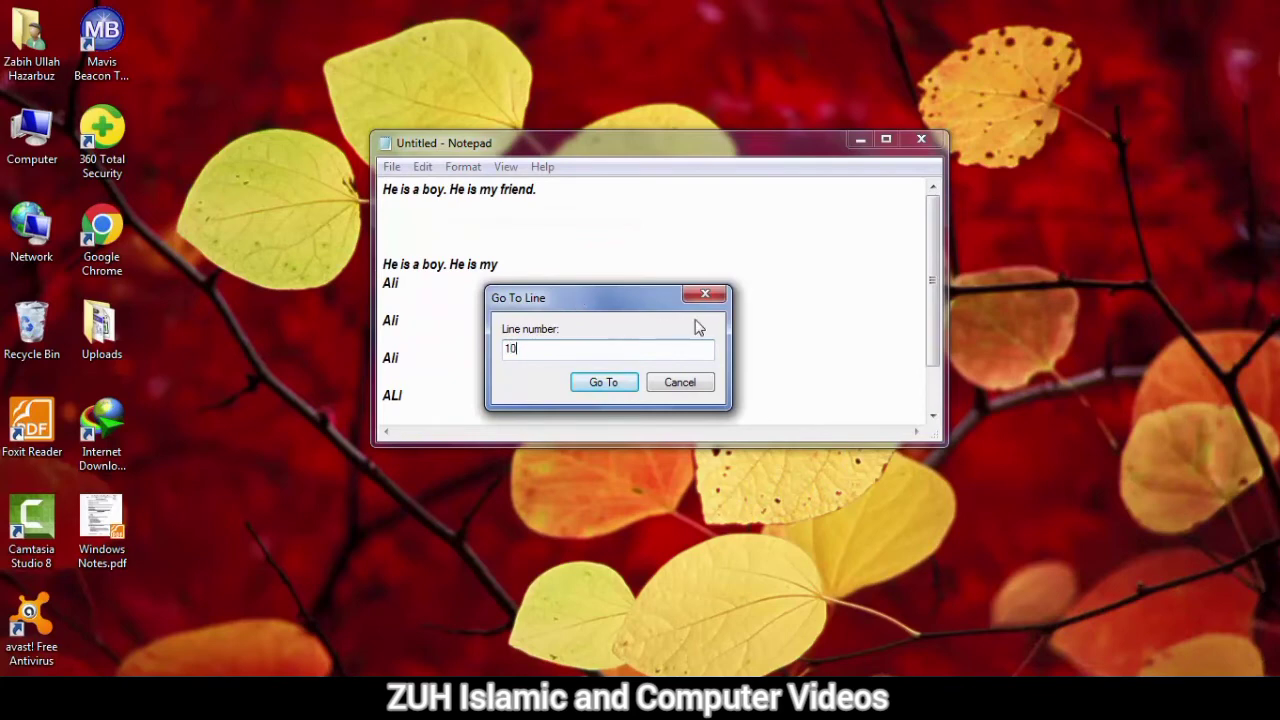
{"action": "left_click", "coordinate": [604, 383]}
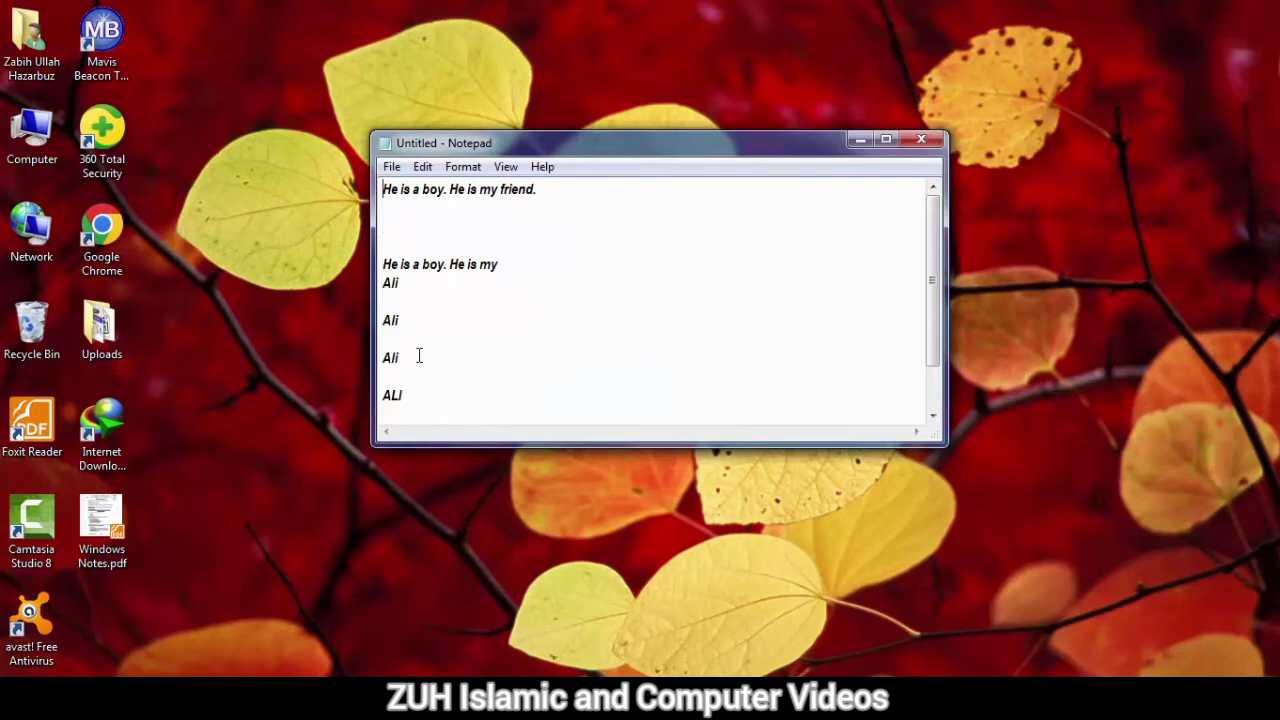
- Select all the text in the document and delete it
{"action": "left_click", "coordinate": [423, 166]}
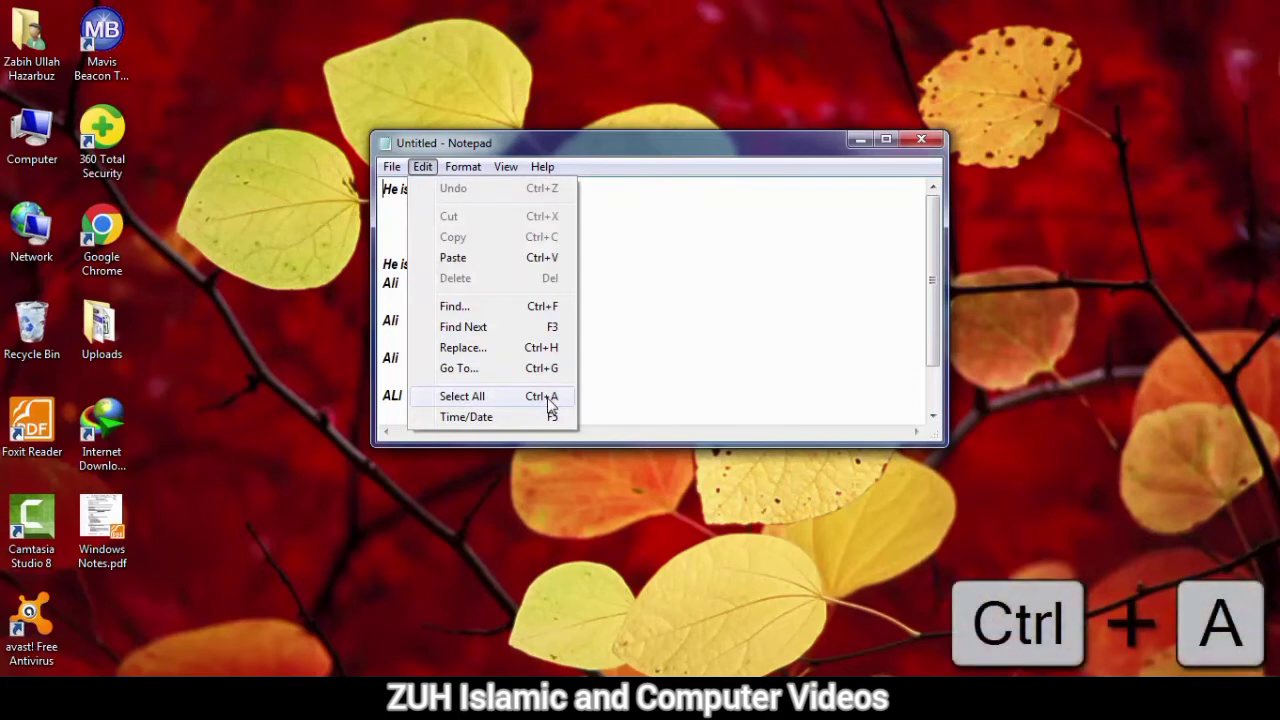
{"action": "left_click", "coordinate": [462, 396]}
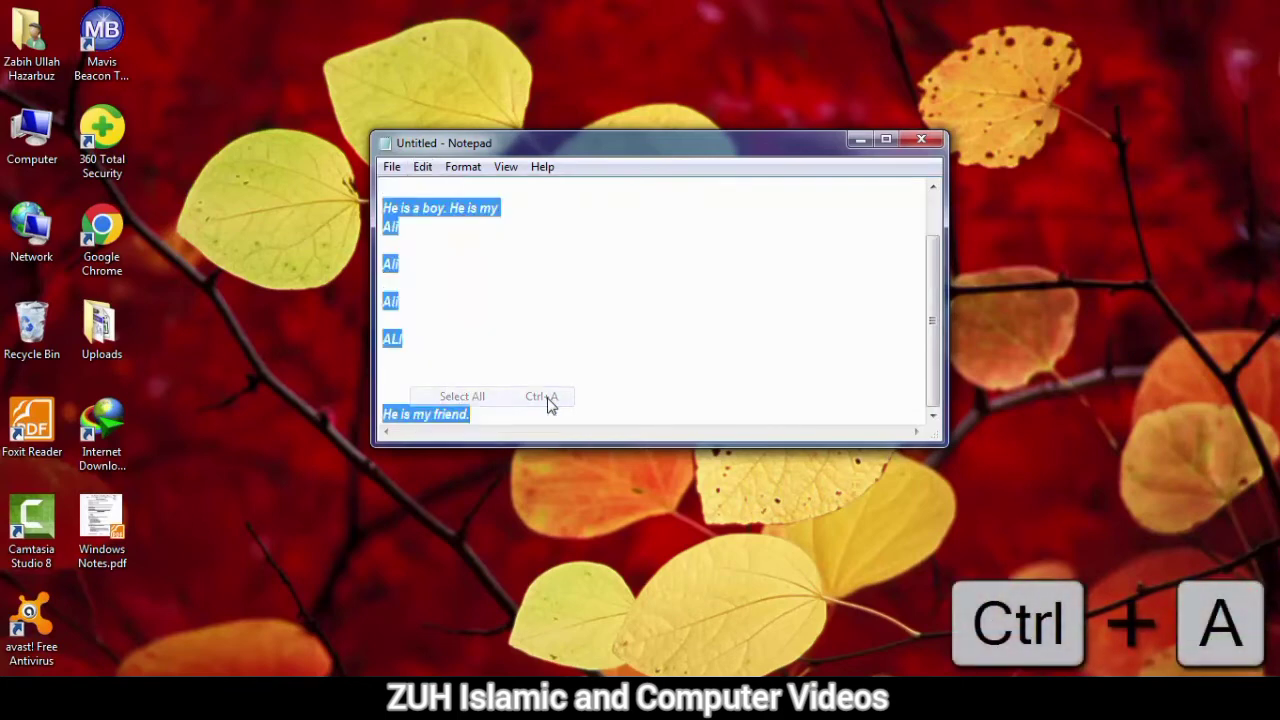
{"action": "left_click", "coordinate": [422, 170]}
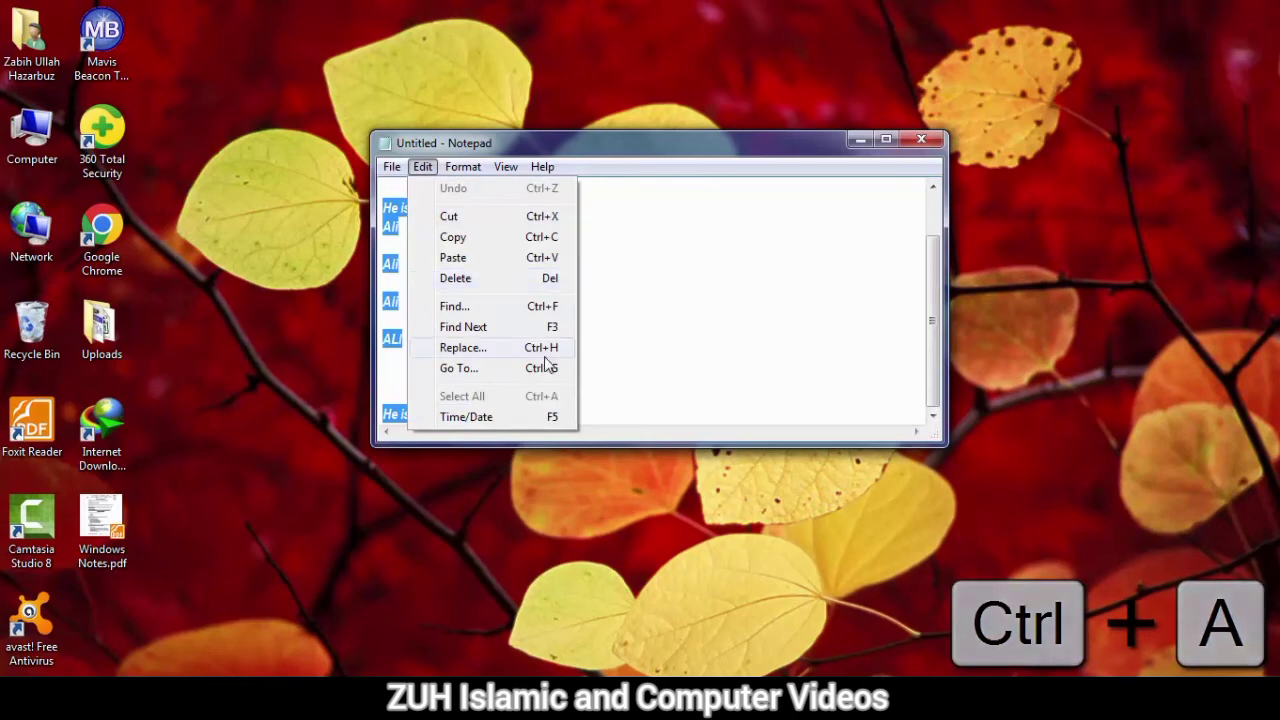
{"action": "left_click", "coordinate": [498, 284]}
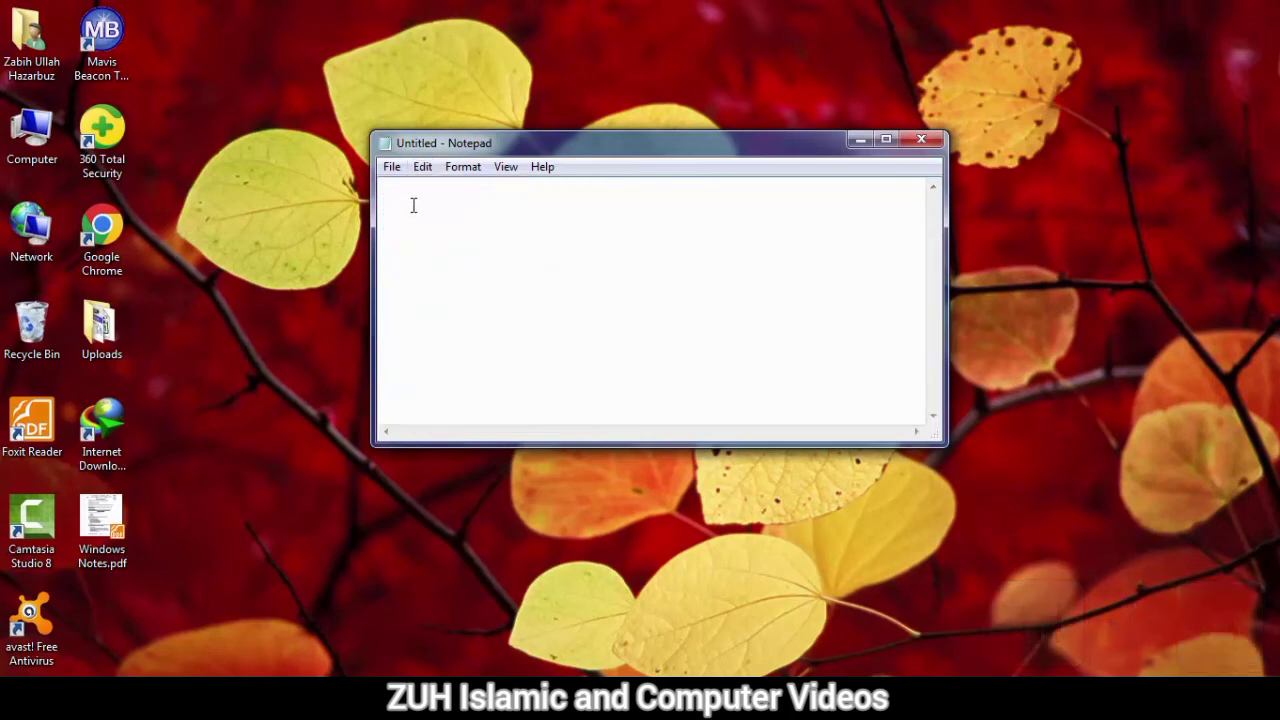
- Insert the current time and date into the empty document
{"action": "left_click", "coordinate": [422, 168]}
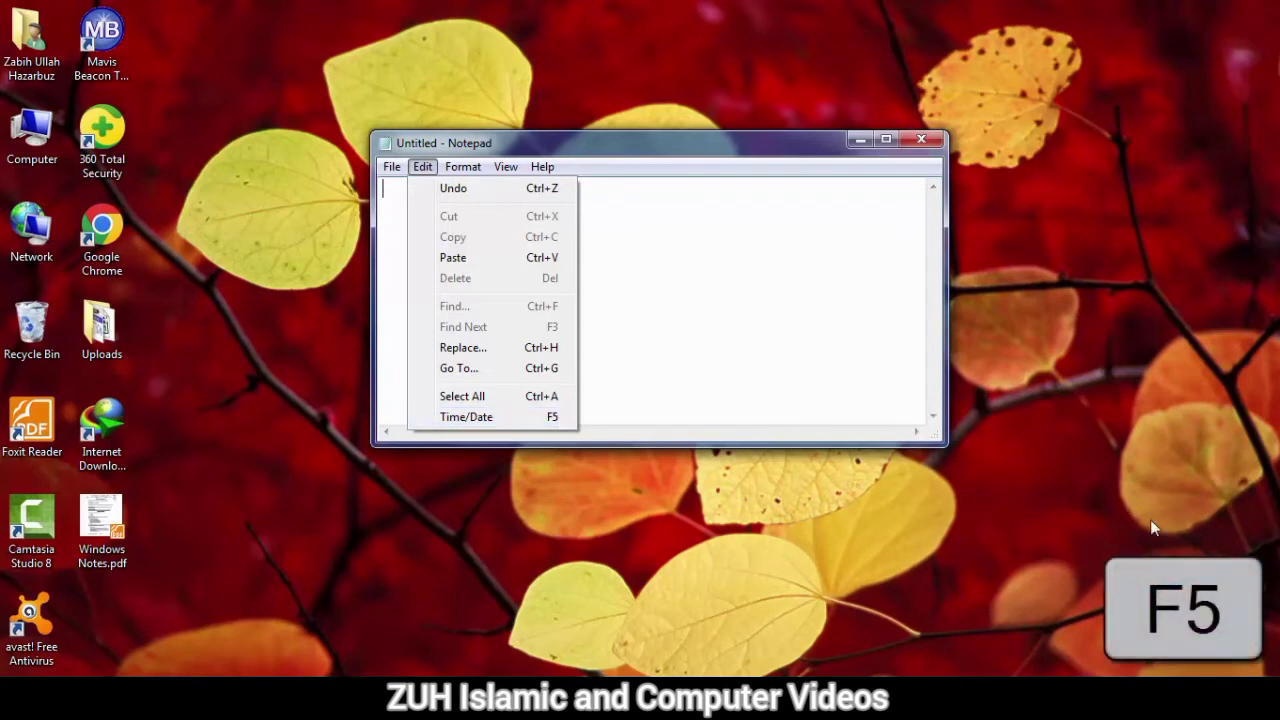
{"action": "left_click", "coordinate": [551, 417]}
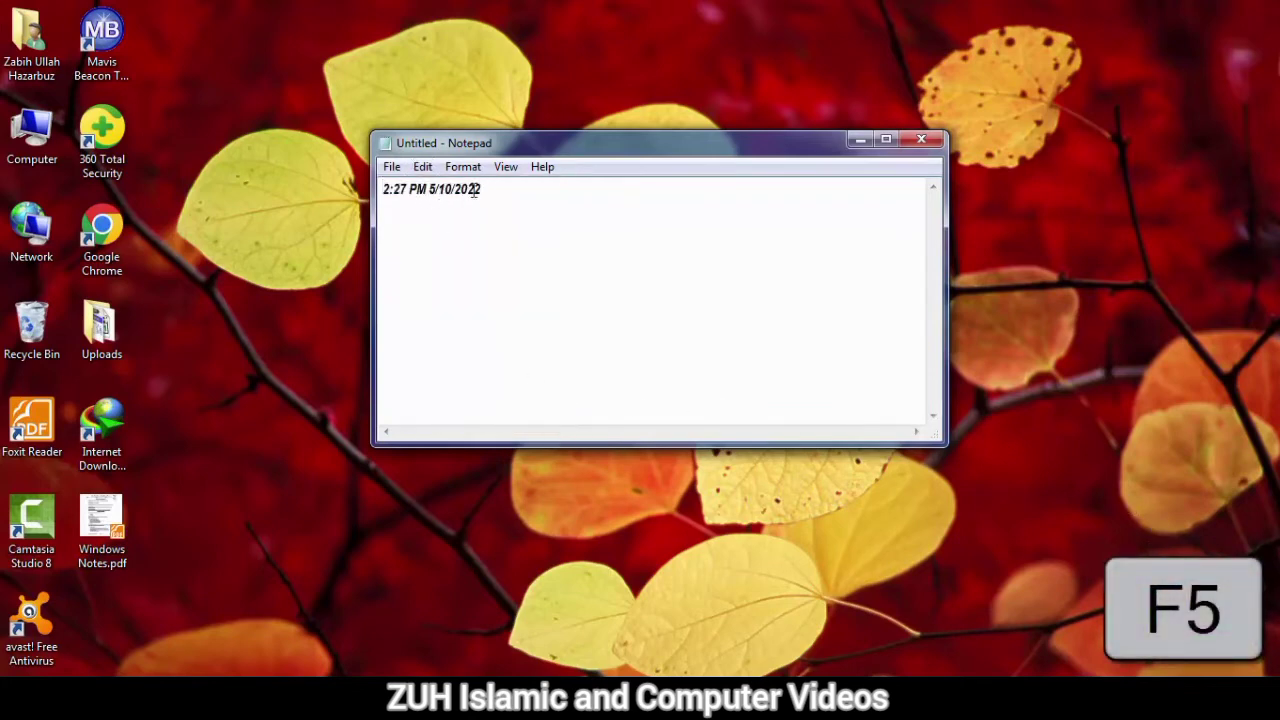
{"action": "left_click_drag", "start_coordinate": [475, 192], "coordinate": [398, 205]}
{"action": "left_click", "coordinate": [412, 200]}
- Turn on Word Wrap and replace the time and date with the filler text "asdjf ;afj ;afj"
{"action": "left_click", "coordinate": [462, 167]}
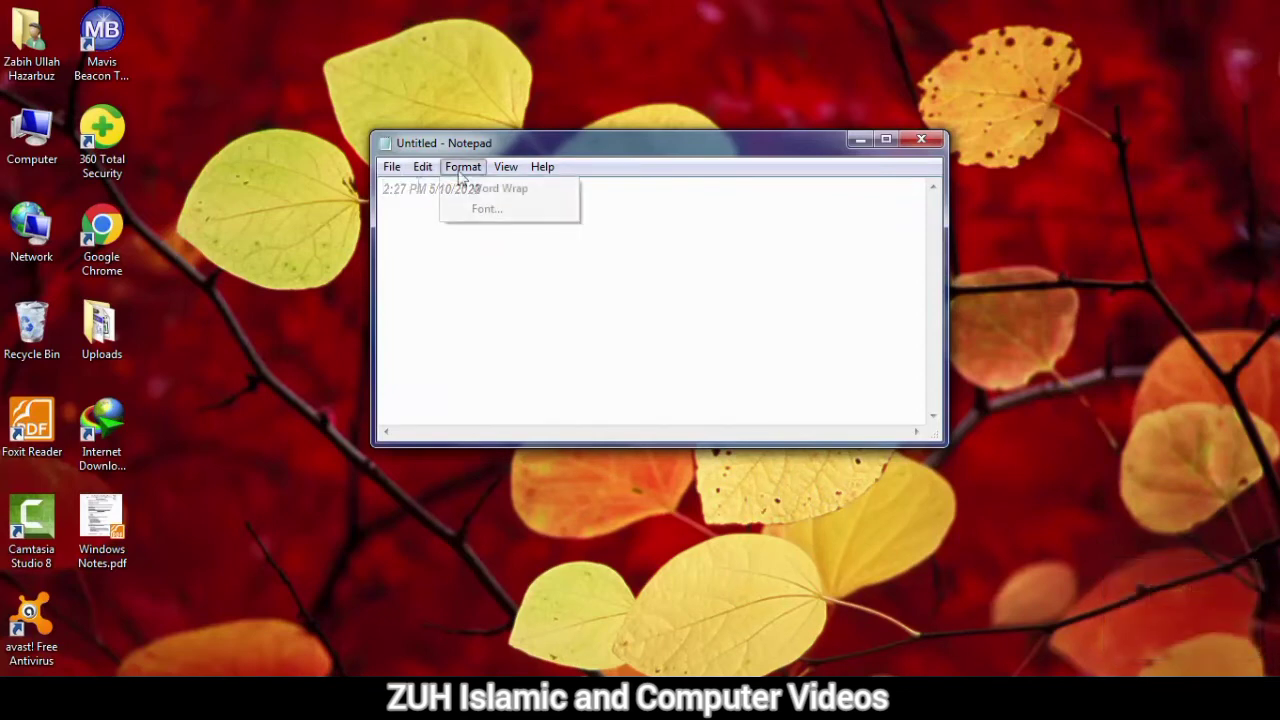
{"action": "left_click", "coordinate": [487, 195]}
{"action": "type", "text": "asdjf ;afj ;afj"}
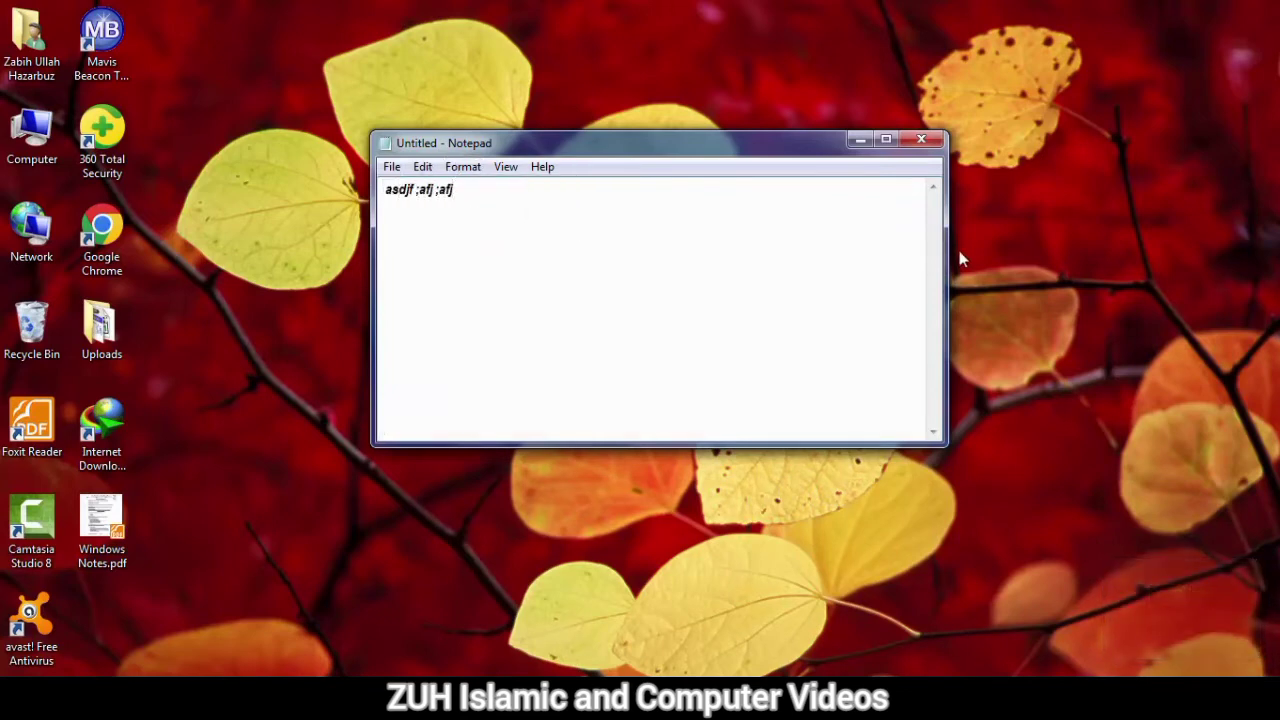
- Narrow the window, add several lines of random filler text to show wrapping, and widen the window slightly
{"action": "left_click_drag", "start_coordinate": [945, 256], "coordinate": [590, 272]}
{"action": "left_click", "coordinate": [463, 167]}
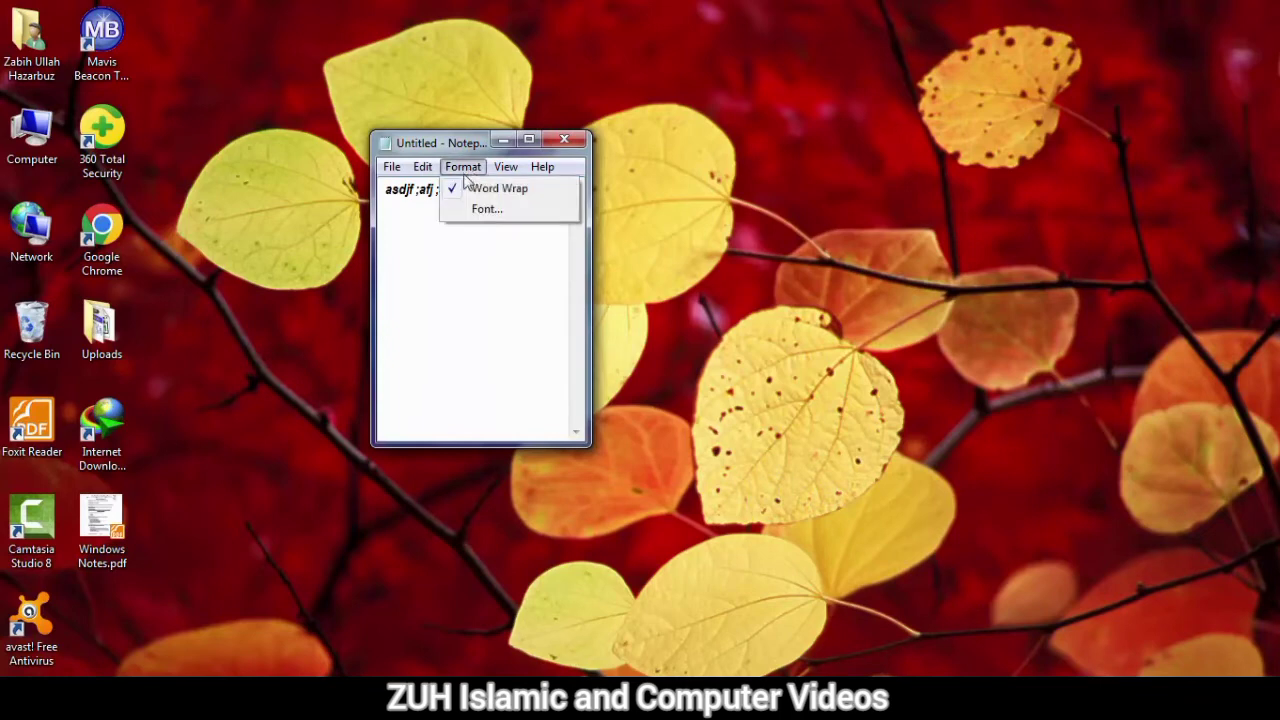
{"action": "left_click", "coordinate": [537, 263]}
{"action": "type", "text": "alsfja;l fja;lfj la;sfjlas fak;fasjf;la ;fl sfl asl fsd ajs flaj fl"}
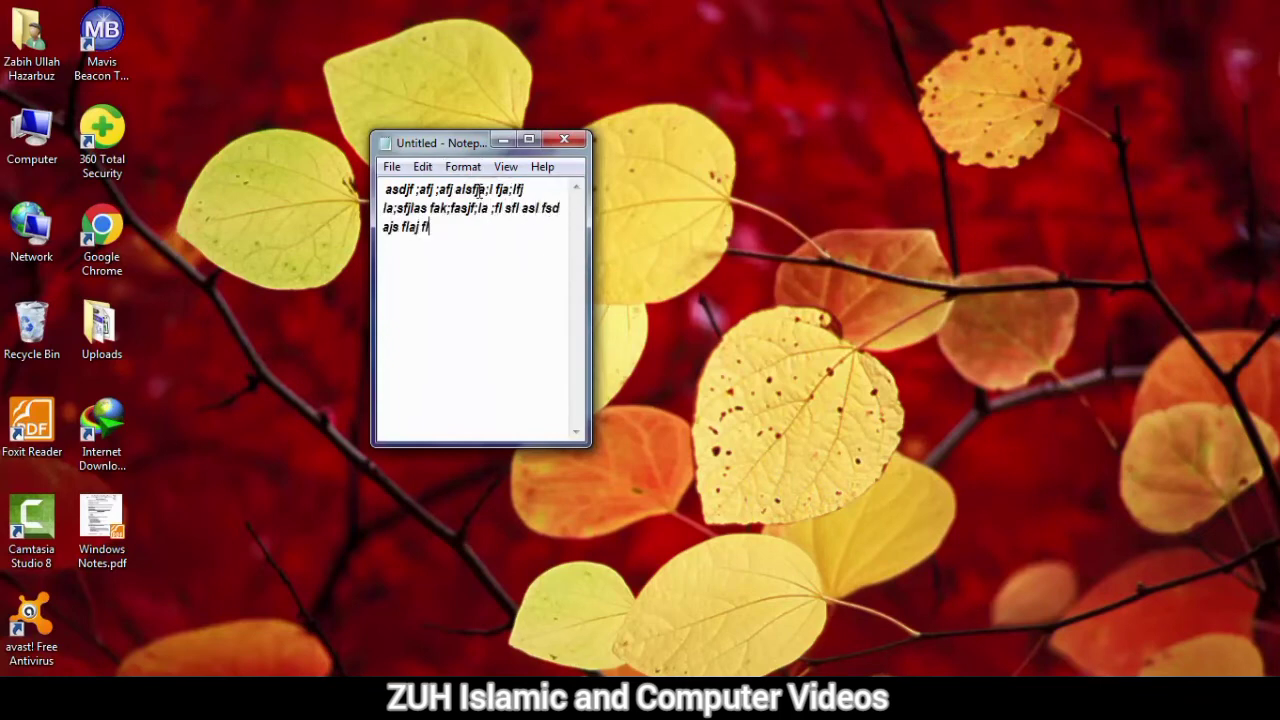
{"action": "type", "text": "jas fas;df las fja;ls flas f;lasj f;l f;ljas"}
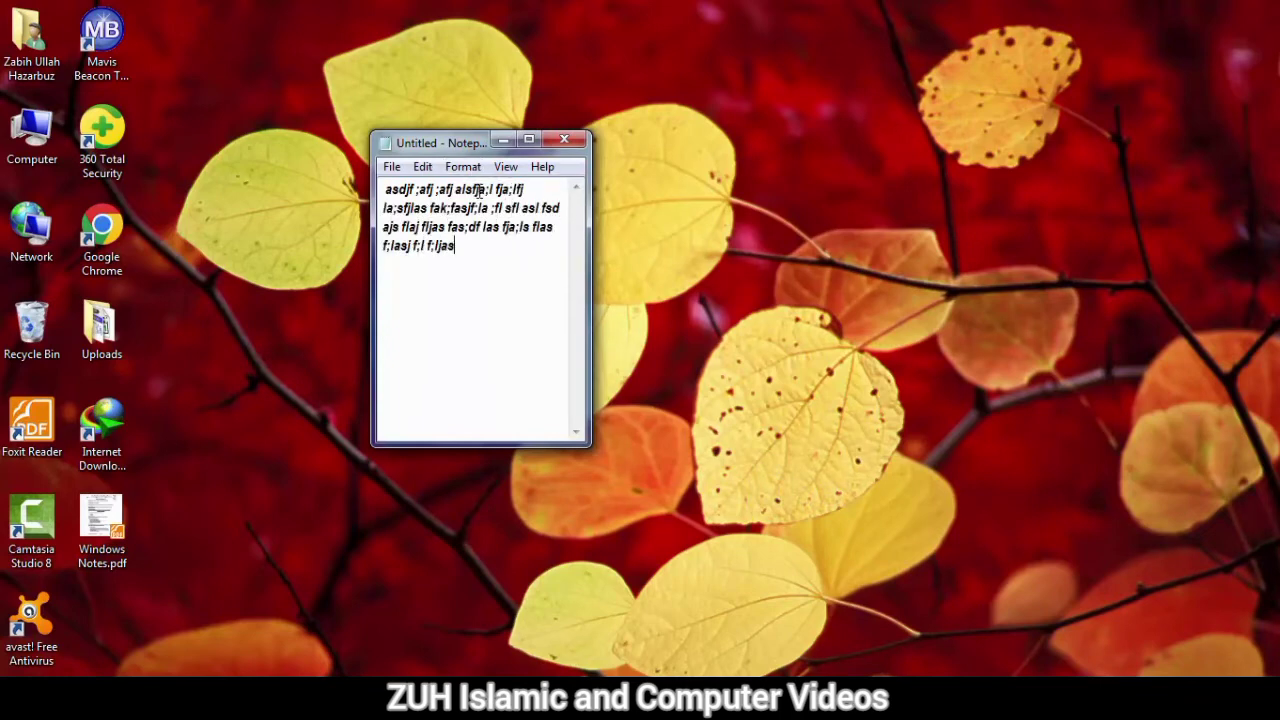
{"action": "type", "text": ";fl asf als fjfjlasj flaksj f;ajs fljaf "}
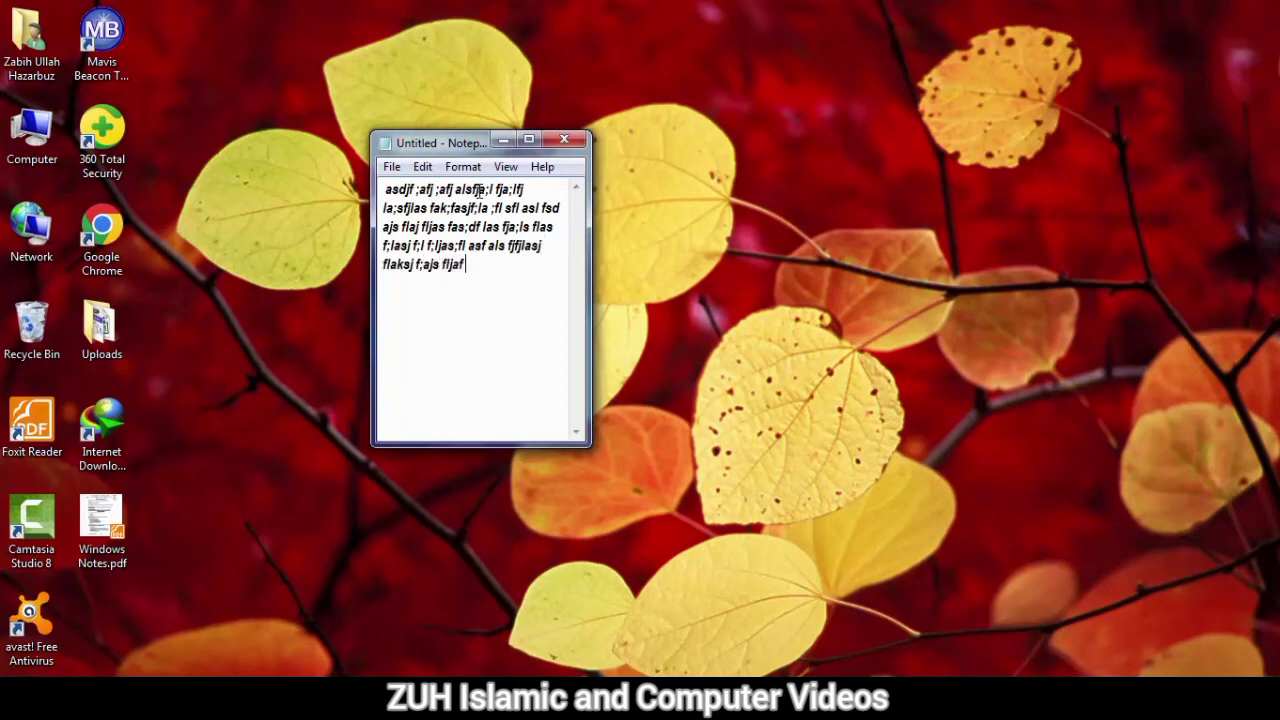
{"action": "type", "text": "a;l fjas flaj fl f;lasj flaj"}
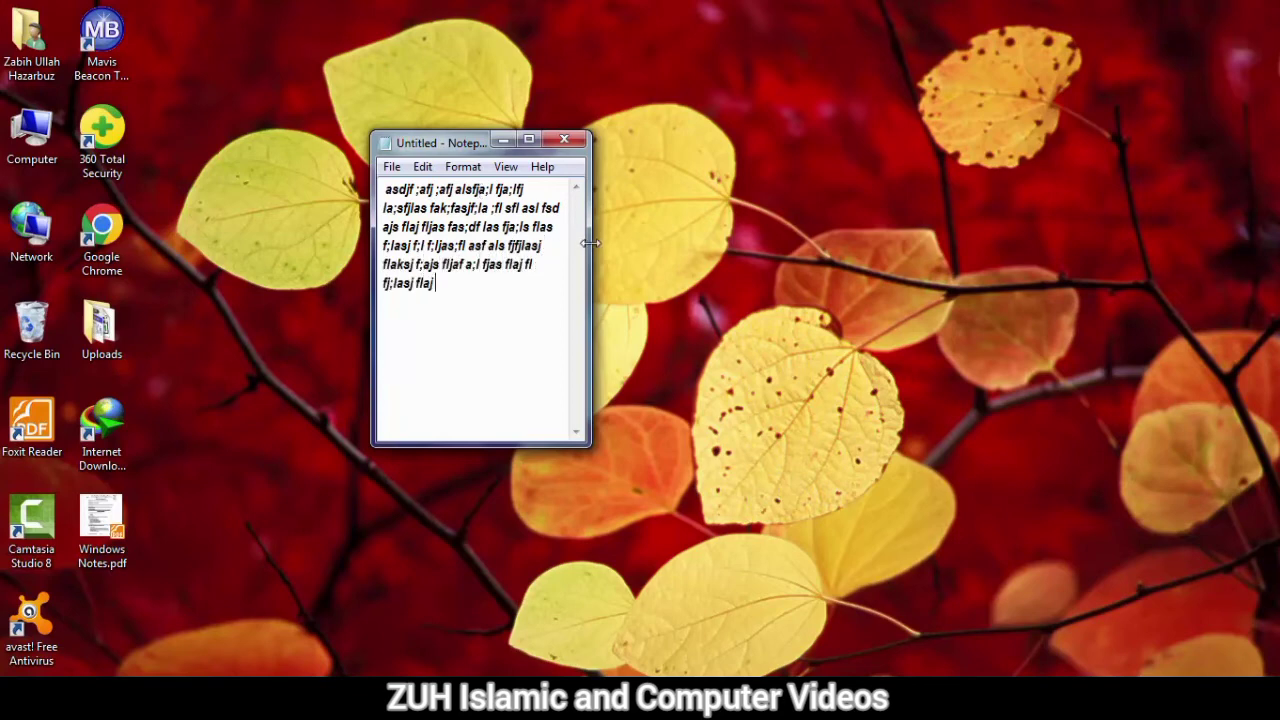
{"action": "left_click_drag", "start_coordinate": [590, 242], "coordinate": [669, 216]}
- Turn off Word Wrap, widen the window further, and add more random filler text to the single line
{"action": "left_click", "coordinate": [465, 167]}
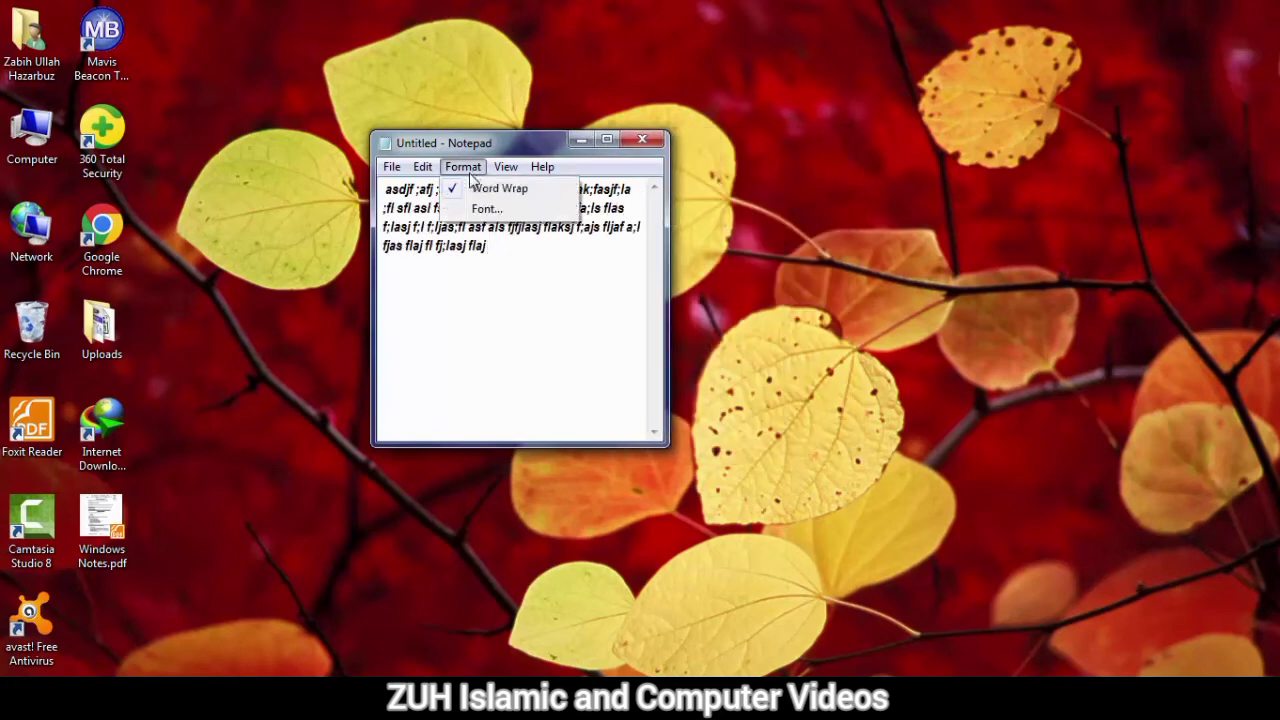
{"action": "left_click", "coordinate": [498, 189]}
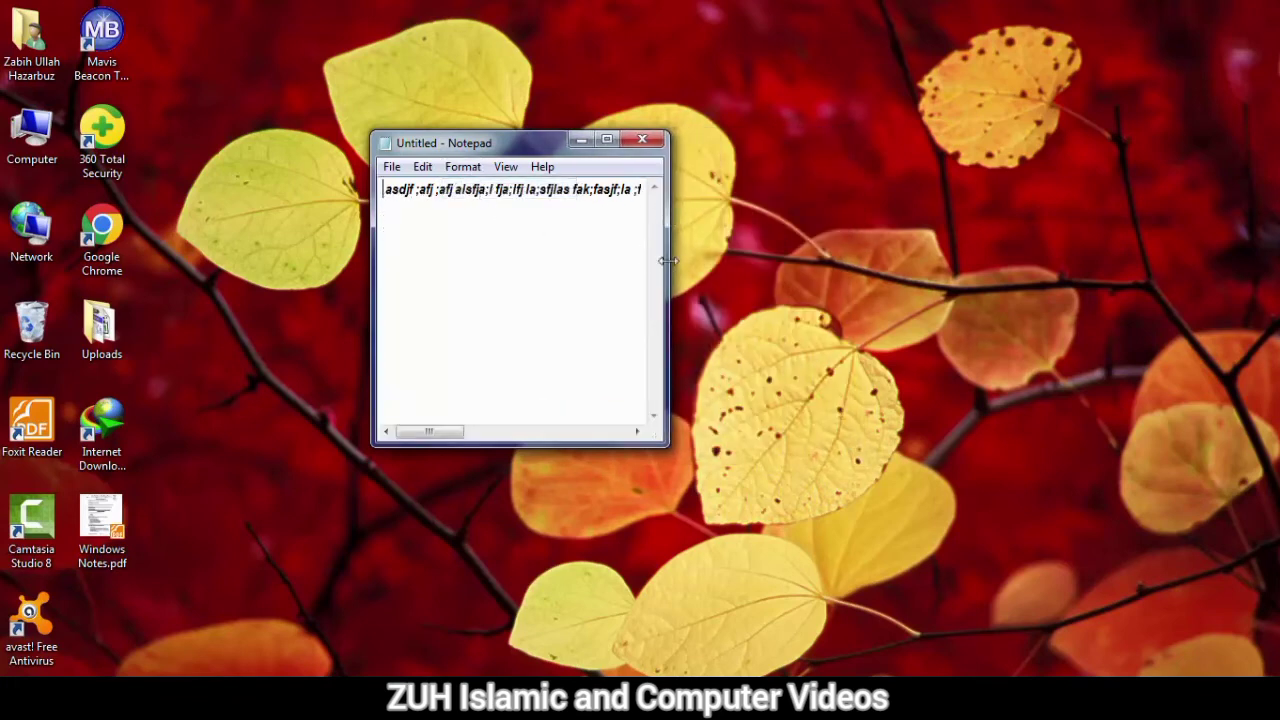
{"action": "left_click_drag", "start_coordinate": [668, 261], "coordinate": [867, 258]}
{"action": "type", "text": "jasdf;ljasdfl;ajsdfl;jasdfl;fljasdfljasdl fj;lsdfjlas fasjafljsdljf;lasdf;ladj f;lsdfljasdflkjasdlfjlasdjflasjdfaj"}
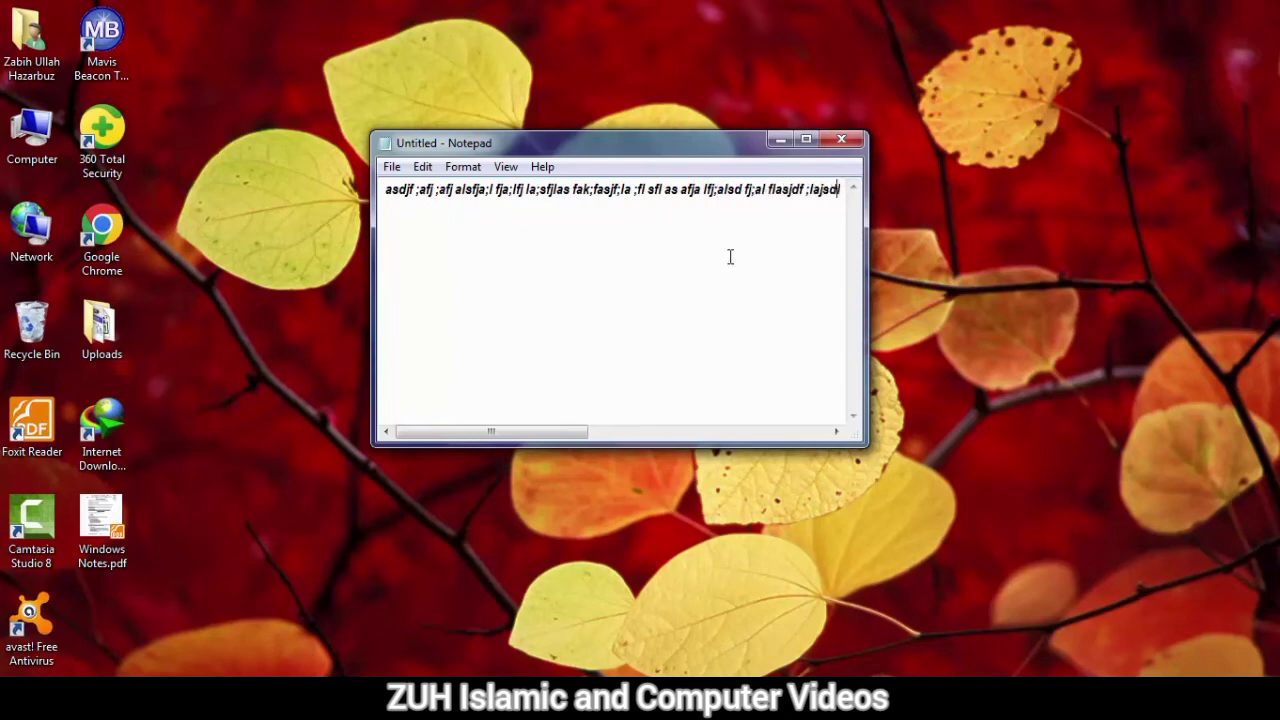
{"action": "type", "text": "fkl f"}
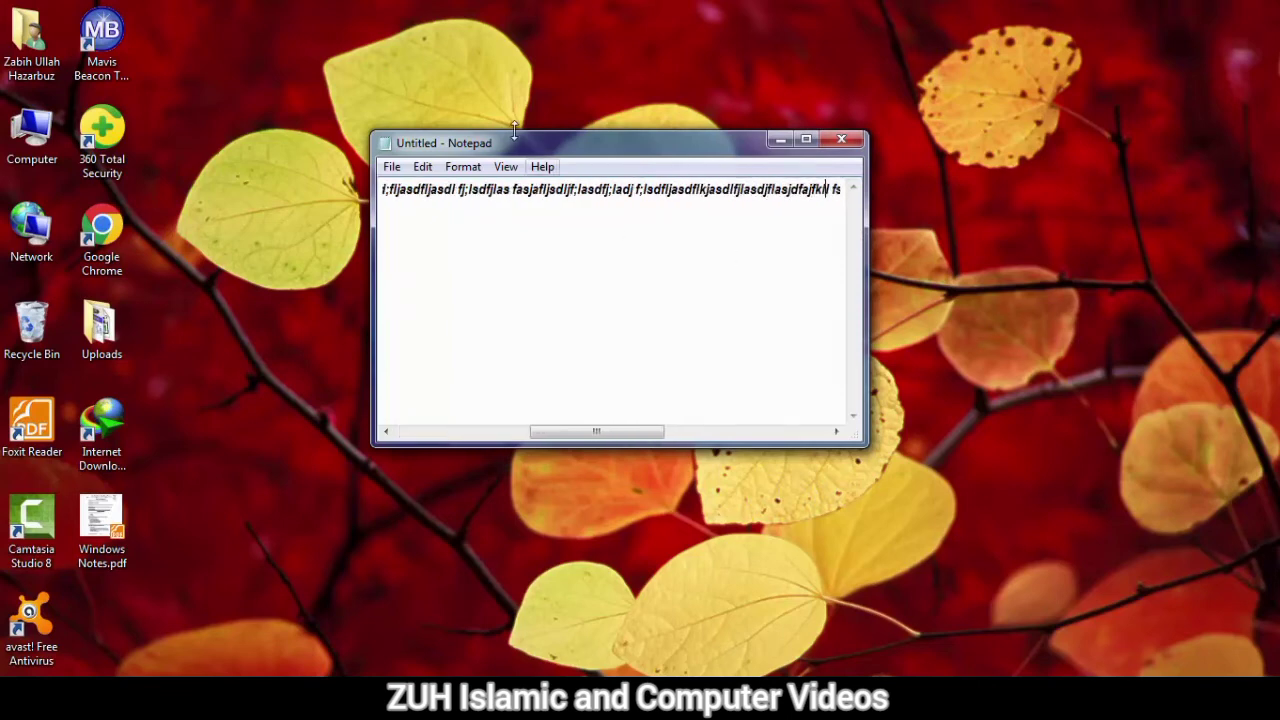
- Open the font settings and preview Bell MT in the Regular, Italic, Bold and Bold Oblique styles
{"action": "left_click", "coordinate": [463, 166]}
{"action": "left_click", "coordinate": [484, 210]}
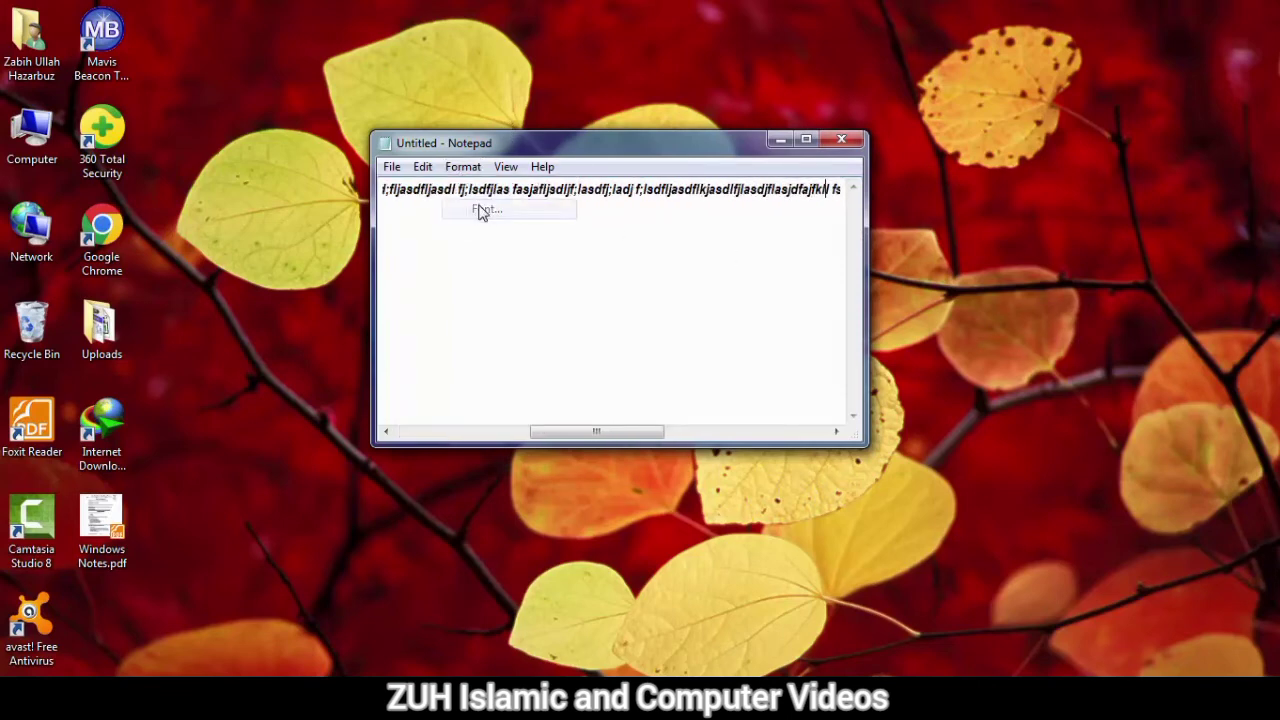
{"action": "left_click", "coordinate": [455, 337]}
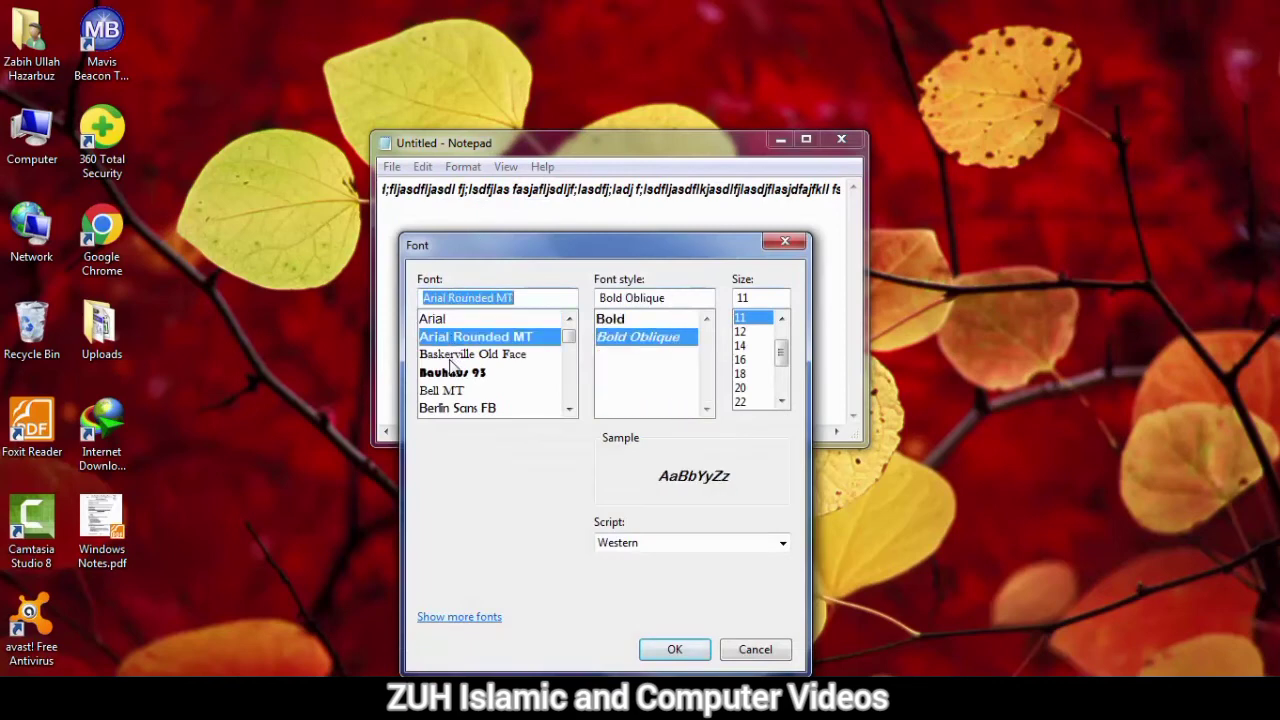
{"action": "left_click", "coordinate": [458, 354]}
{"action": "left_click", "coordinate": [458, 390]}
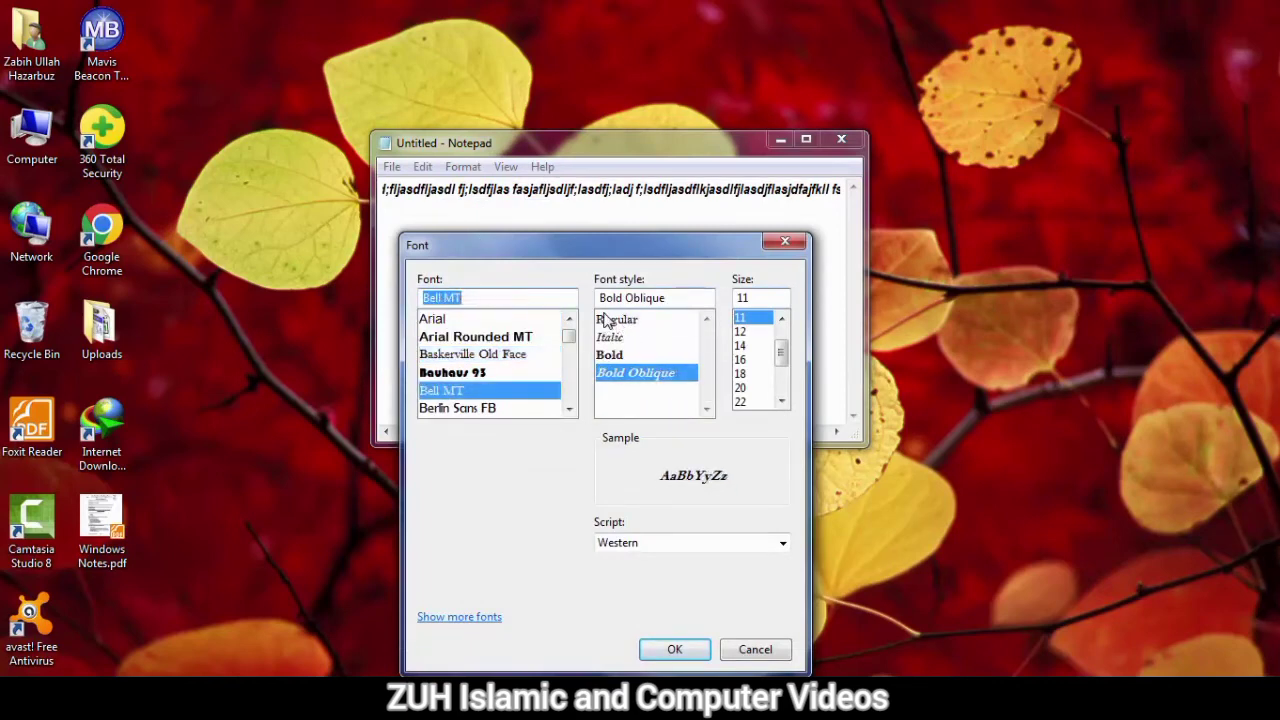
{"action": "left_click", "coordinate": [619, 322]}
{"action": "left_click", "coordinate": [619, 338]}
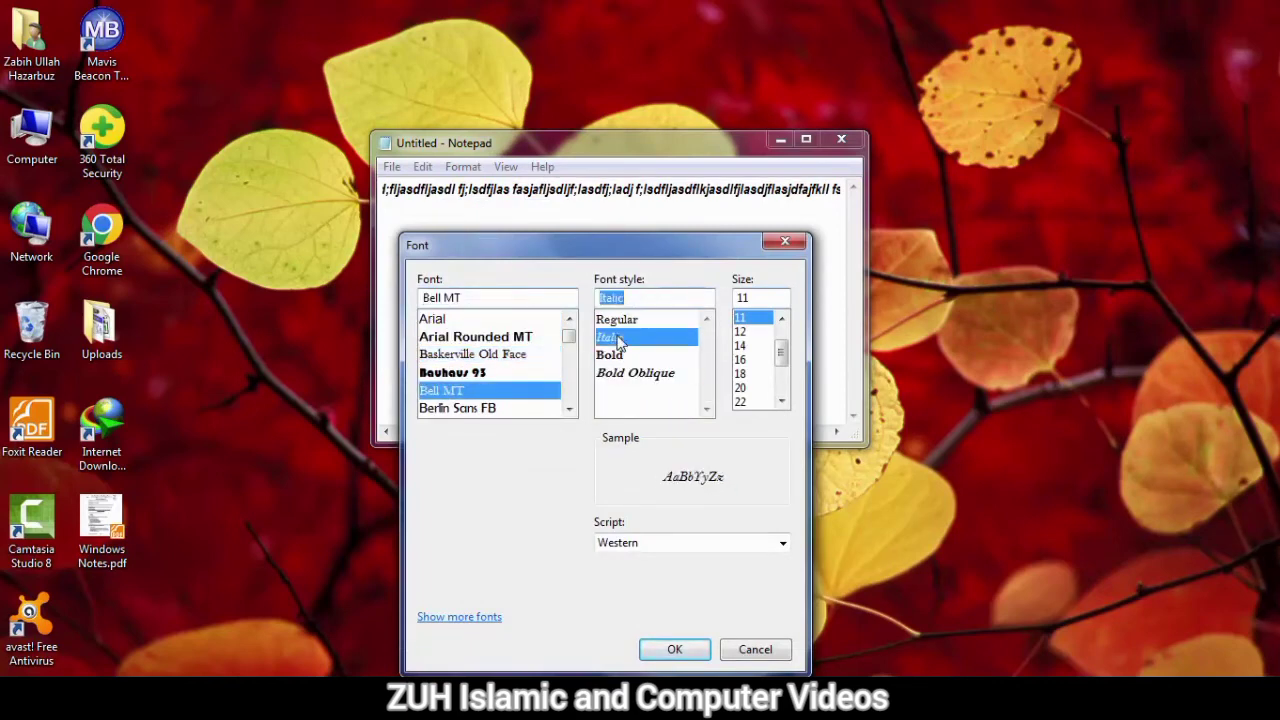
{"action": "left_click", "coordinate": [620, 356]}
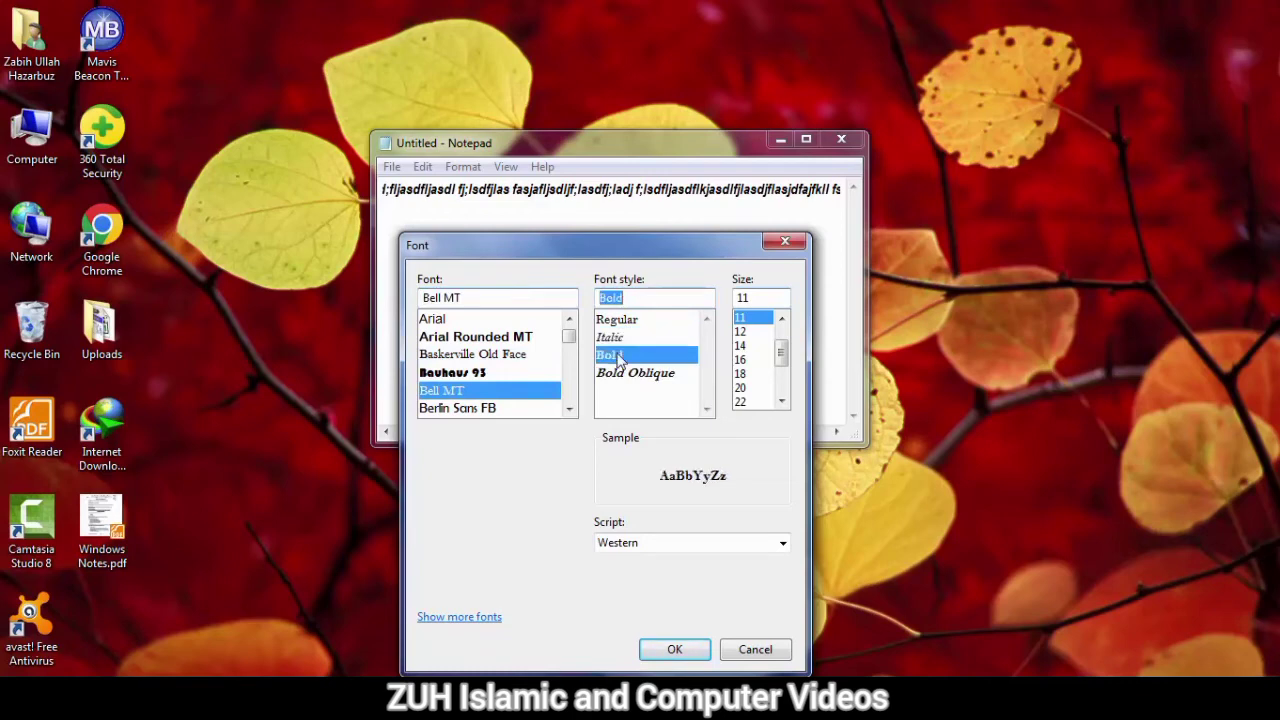
{"action": "left_click", "coordinate": [622, 376]}
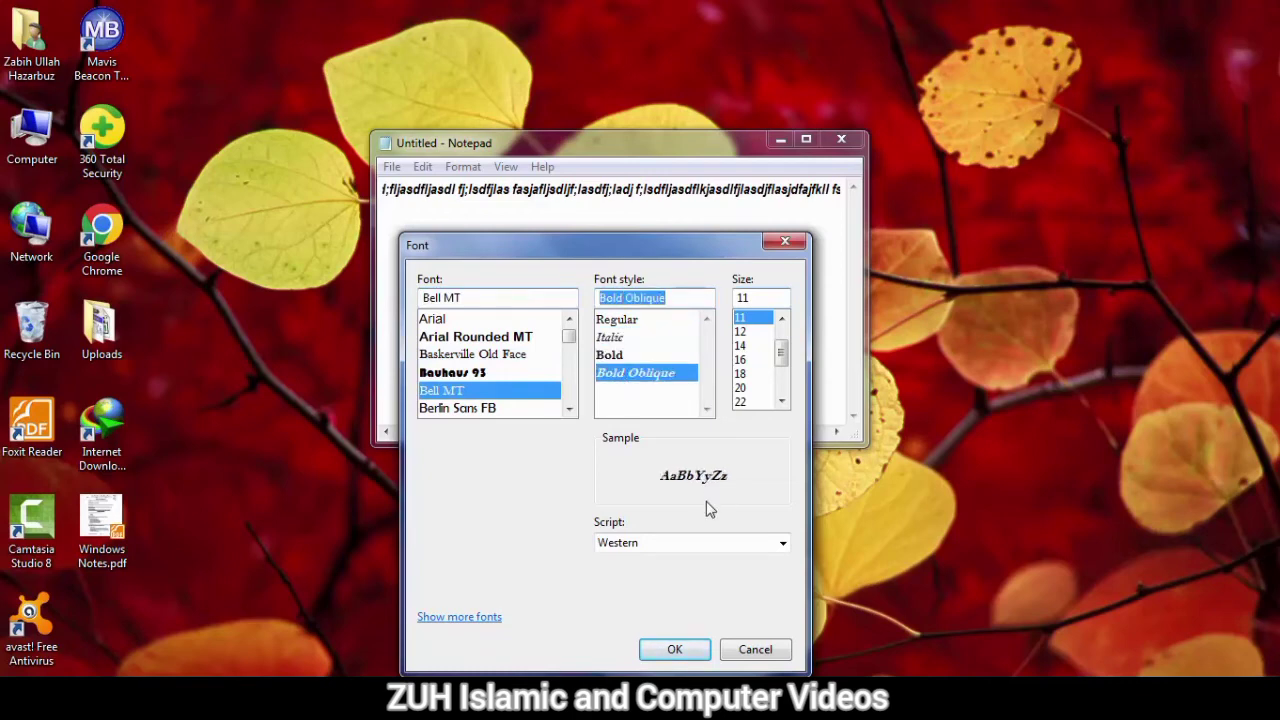
- Set the font to Edwardian Script ITC at size 48 and apply it
{"action": "left_click_drag", "start_coordinate": [568, 338], "coordinate": [568, 353]}
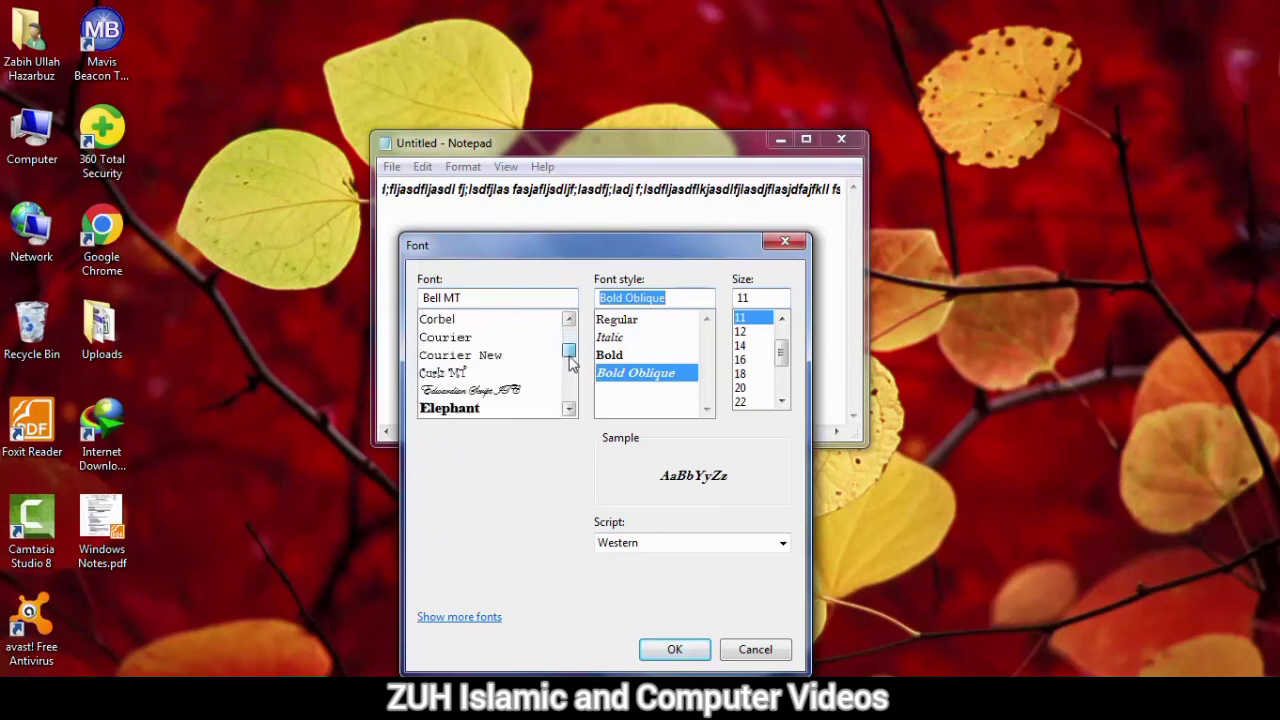
{"action": "left_click", "coordinate": [500, 390]}
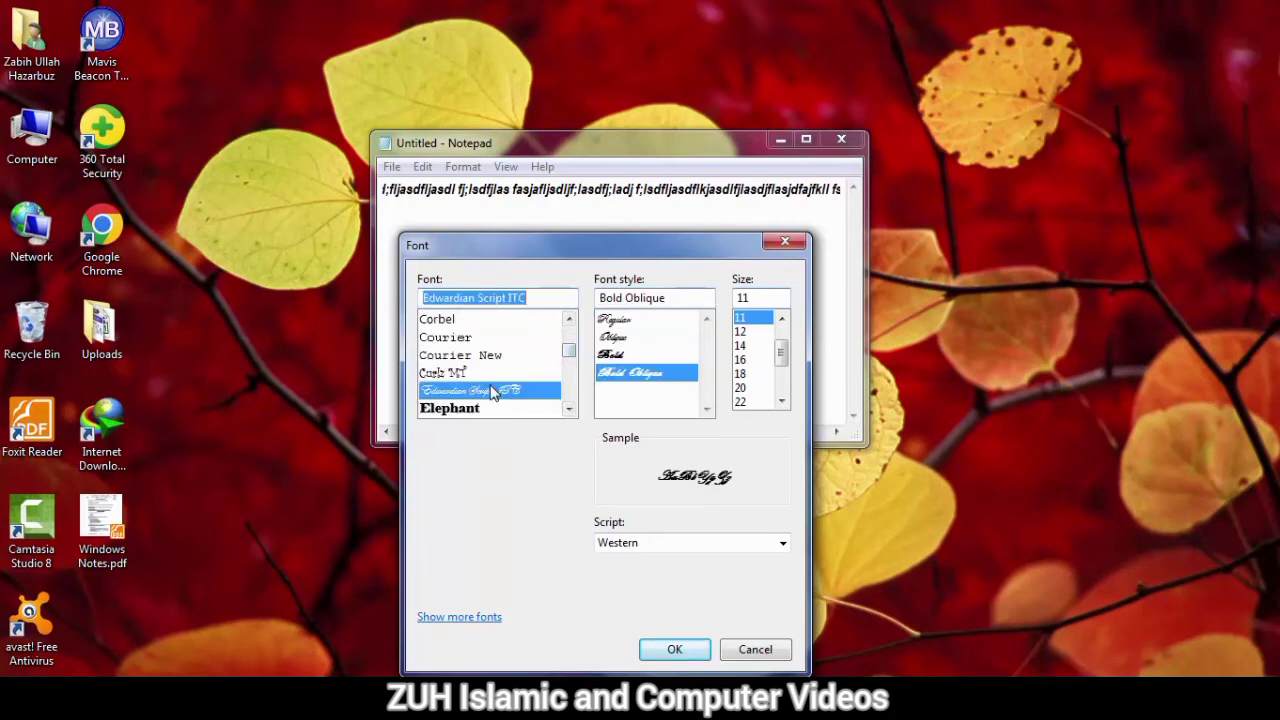
{"action": "left_click", "coordinate": [782, 401]}
{"action": "left_click", "coordinate": [782, 401]}
{"action": "left_click", "coordinate": [782, 401]}
{"action": "left_click", "coordinate": [752, 391]}
{"action": "left_click", "coordinate": [752, 402]}
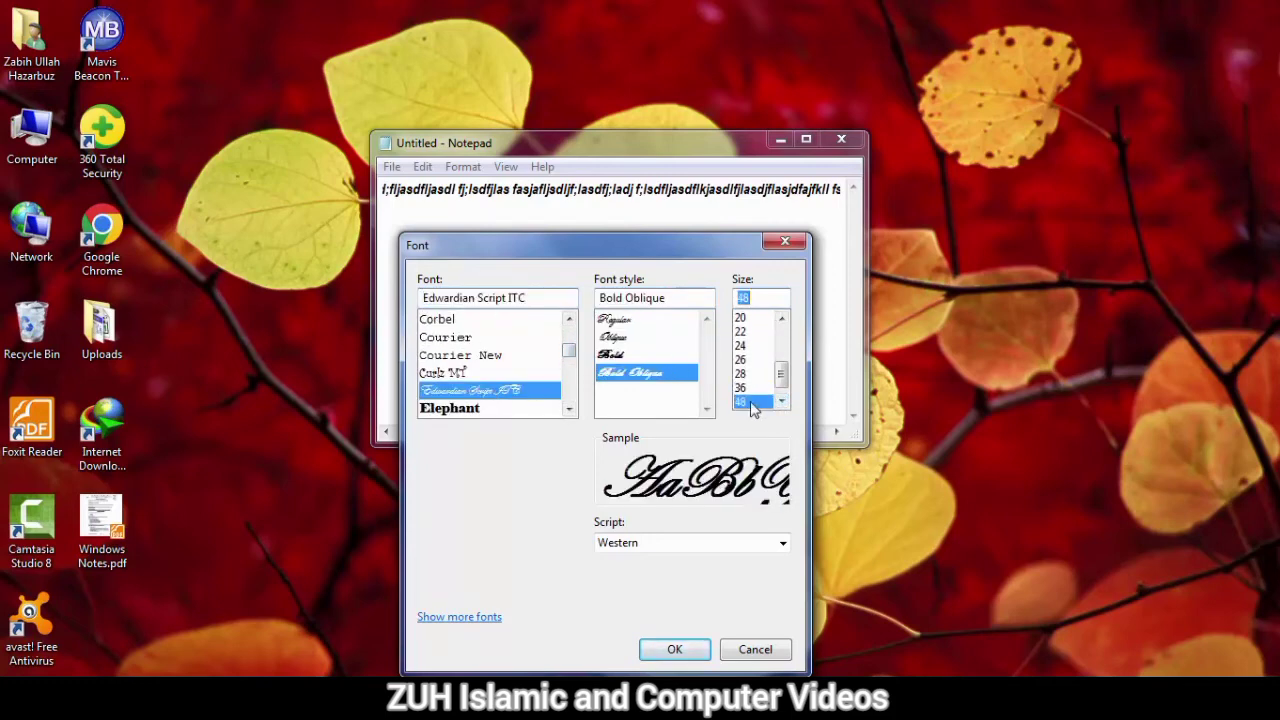
{"action": "left_click", "coordinate": [688, 651]}
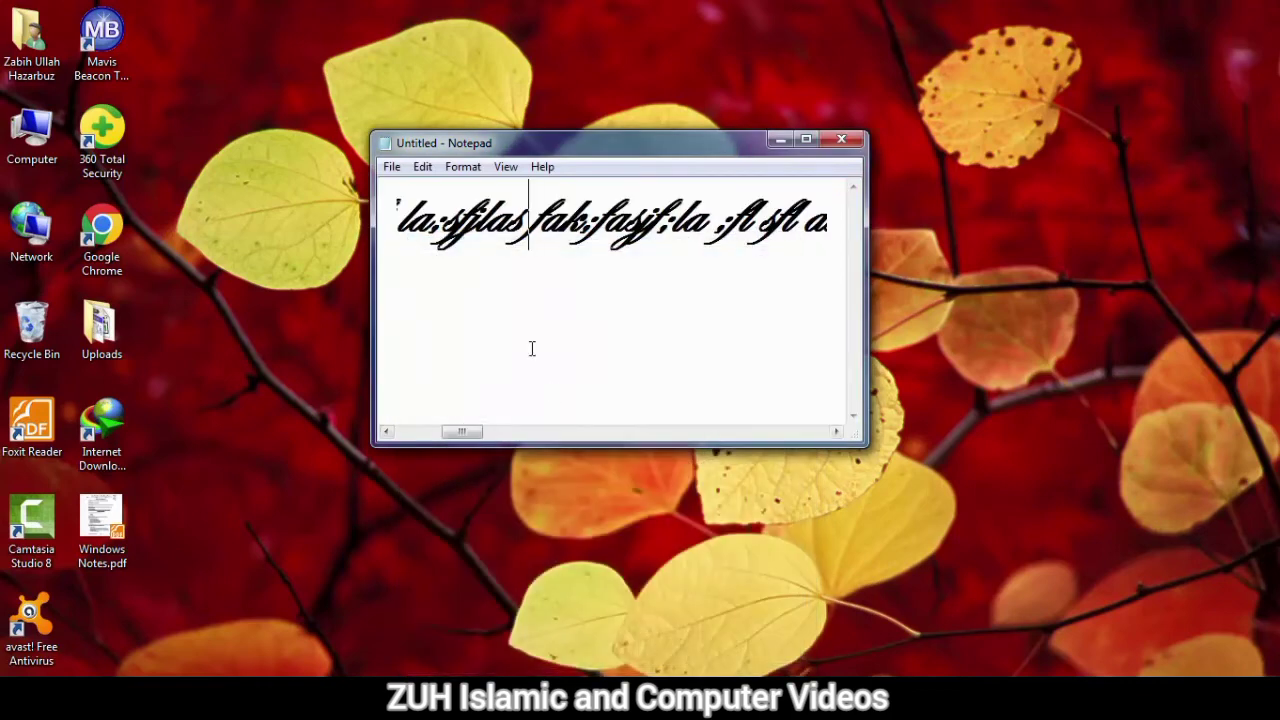
- Replace all the filler text with "ZUH Islamic and Computer Videos", correcting the typing mistakes
{"action": "key", "text": "ctrl+a"}
{"action": "type", "text": "ali"}
{"action": "key", "text": "BackSpace"}
{"action": "key", "text": "BackSpace"}
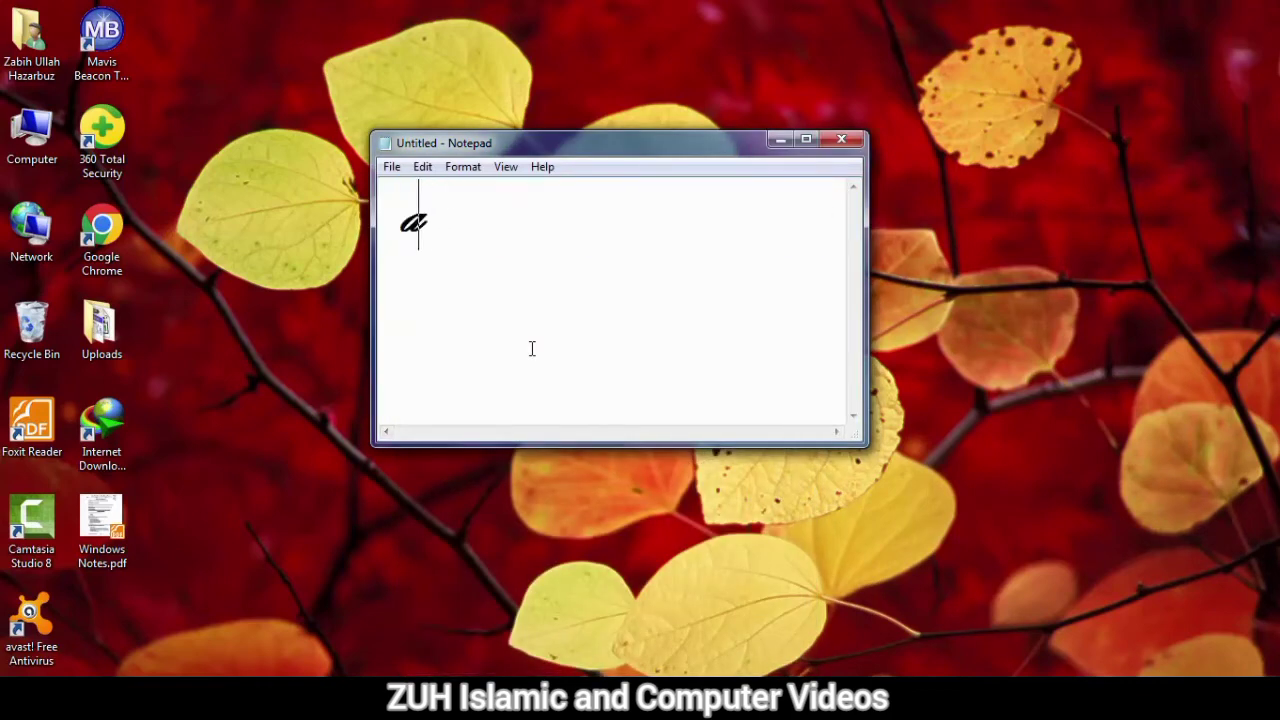
{"action": "key", "text": "BackSpace"}
{"action": "type", "text": "ZUH Islamci"}
{"action": "key", "text": "BackSpace"}
{"action": "key", "text": "BackSpace"}
{"action": "type", "text": "ic an"}
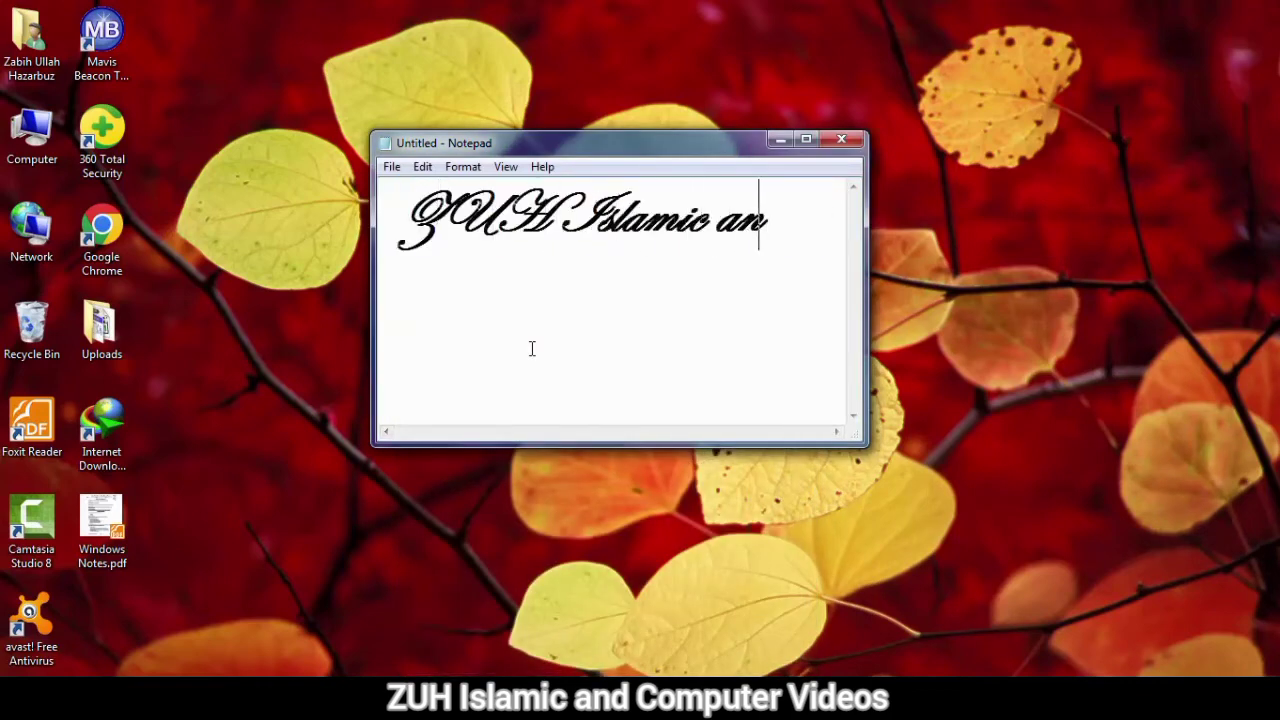
{"action": "type", "text": "d Computer Viddeos"}
{"action": "key", "text": "BackSpace"}
{"action": "key", "text": "BackSpace"}
{"action": "key", "text": "BackSpace"}
{"action": "key", "text": "BackSpace"}
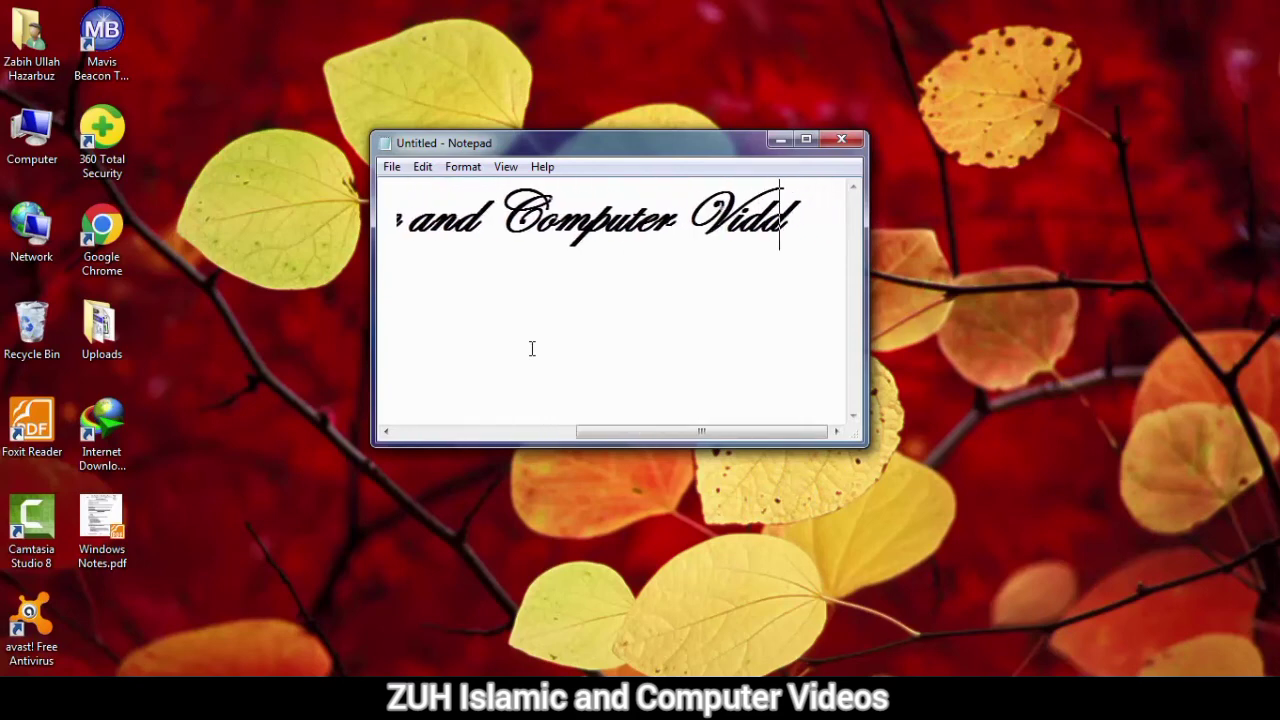
{"action": "type", "text": "eos"}
- Select all the text, open the font settings, and preview Eras ITC and Arial Rounded MT
{"action": "key", "text": "ctrl+a"}
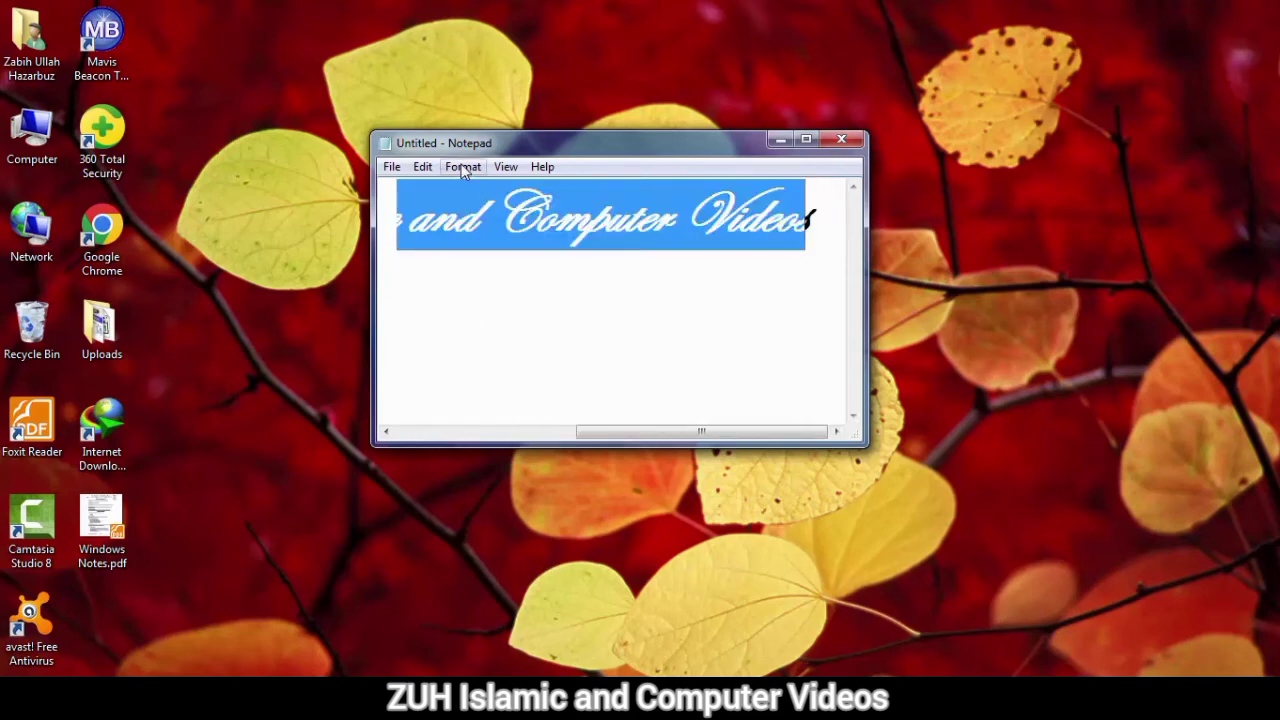
{"action": "left_click", "coordinate": [465, 168]}
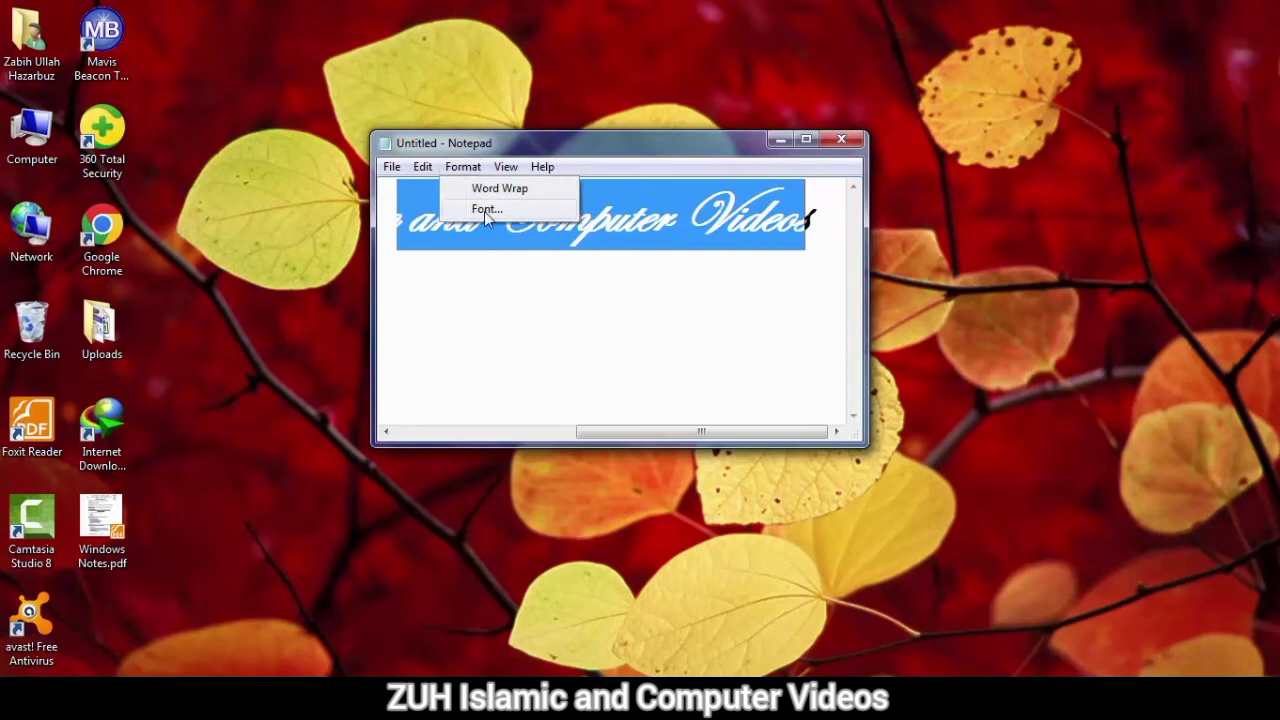
{"action": "left_click", "coordinate": [484, 211]}
{"action": "left_click", "coordinate": [464, 373]}
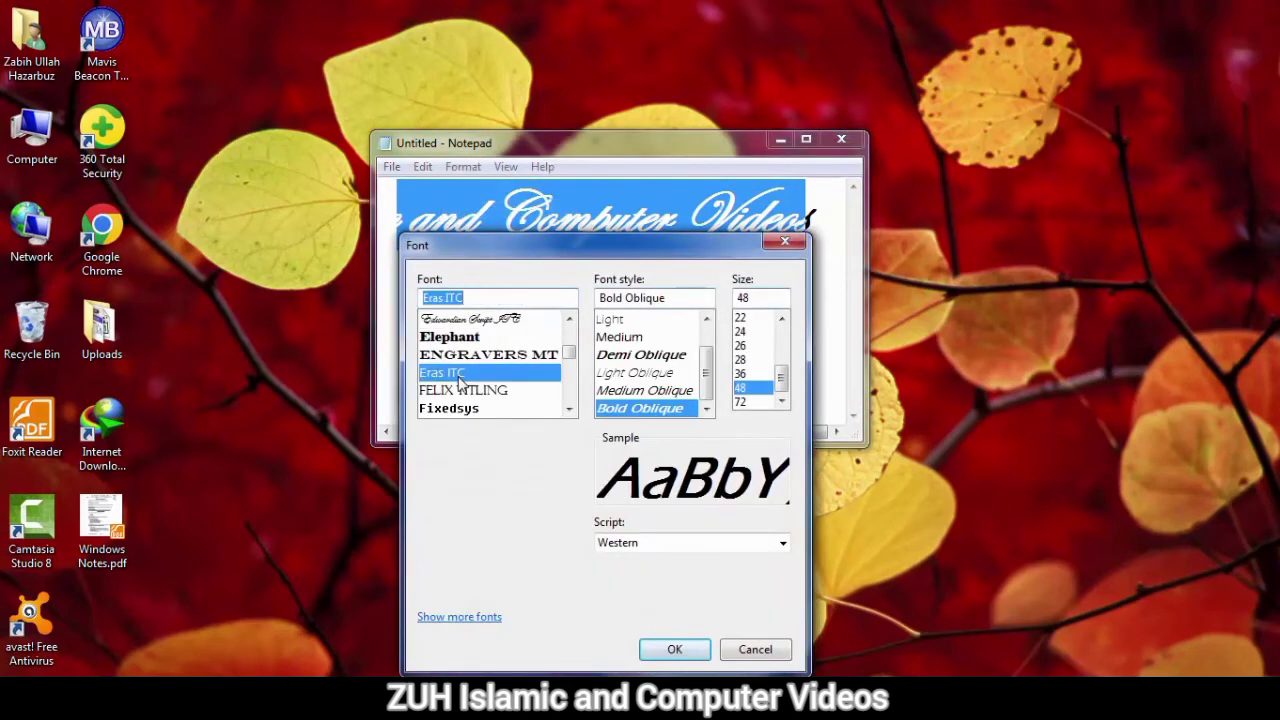
{"action": "left_click_drag", "start_coordinate": [567, 358], "coordinate": [568, 328]}
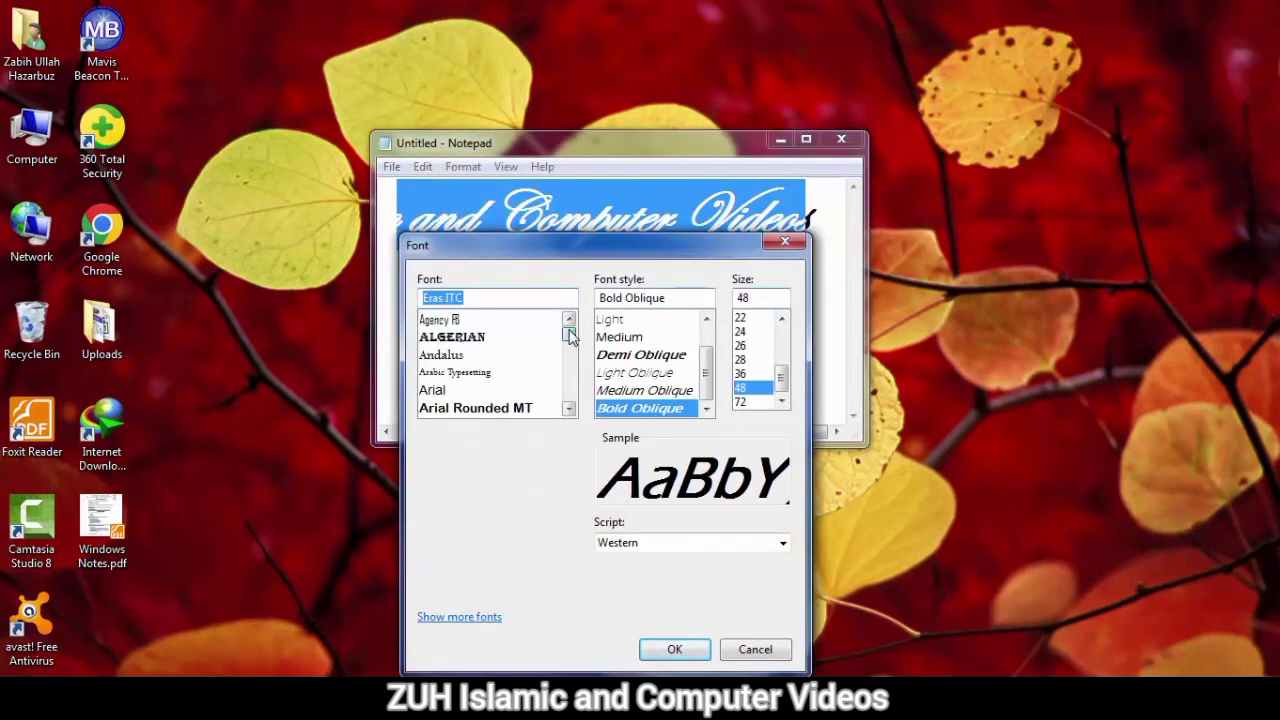
{"action": "left_click", "coordinate": [443, 376]}
{"action": "left_click", "coordinate": [443, 408]}
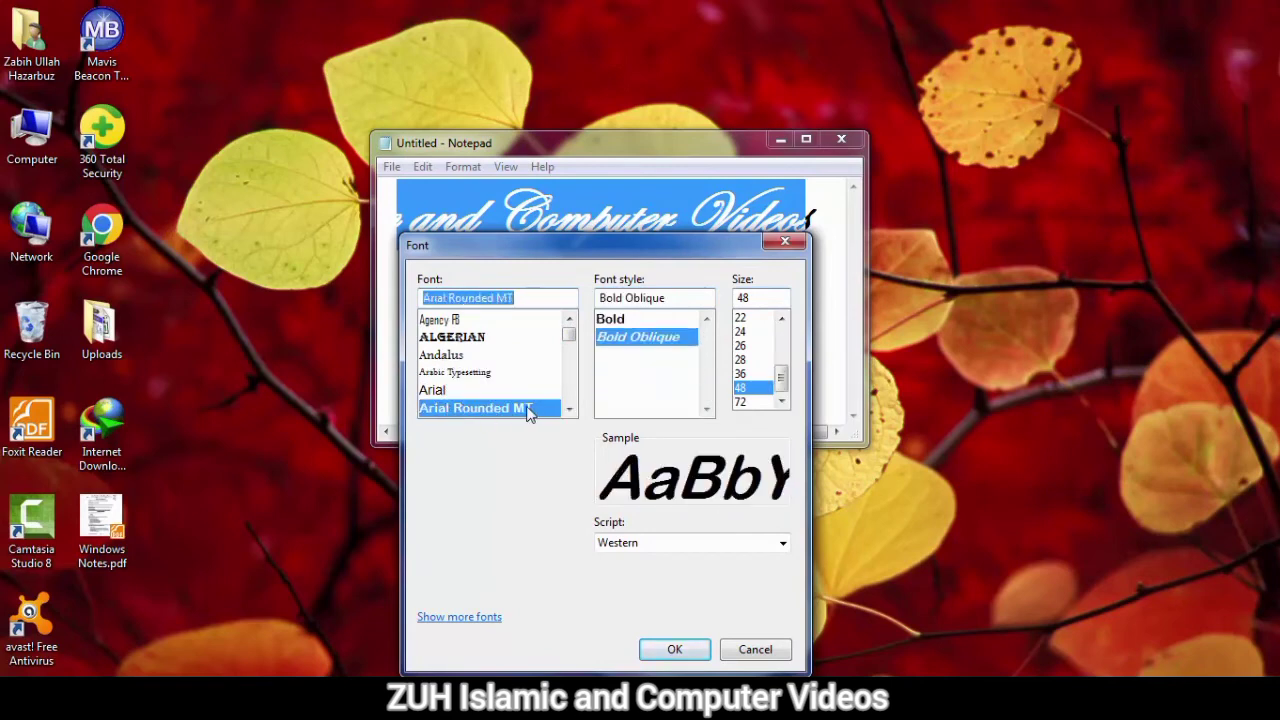
- Set the font to Bell MT, Regular style, size 24, and apply it to the text
{"action": "left_click", "coordinate": [568, 408]}
{"action": "left_click", "coordinate": [568, 408]}
{"action": "left_click", "coordinate": [568, 408]}
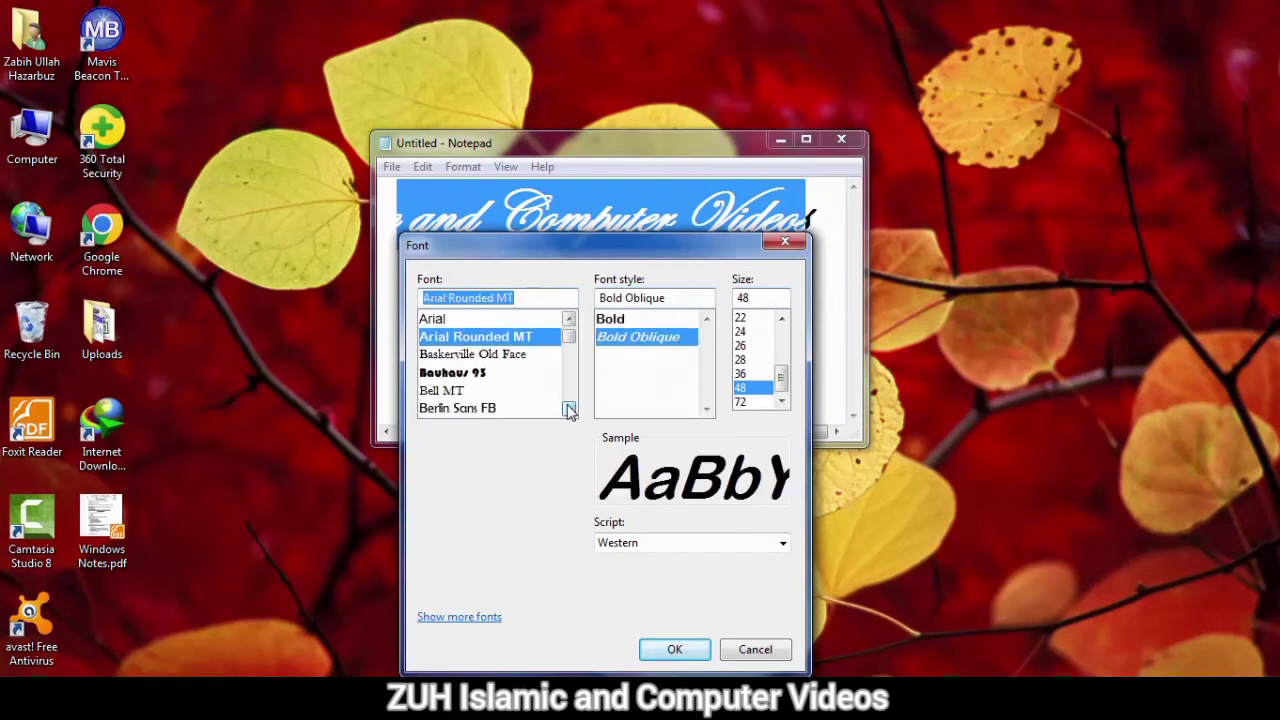
{"action": "left_click", "coordinate": [453, 394]}
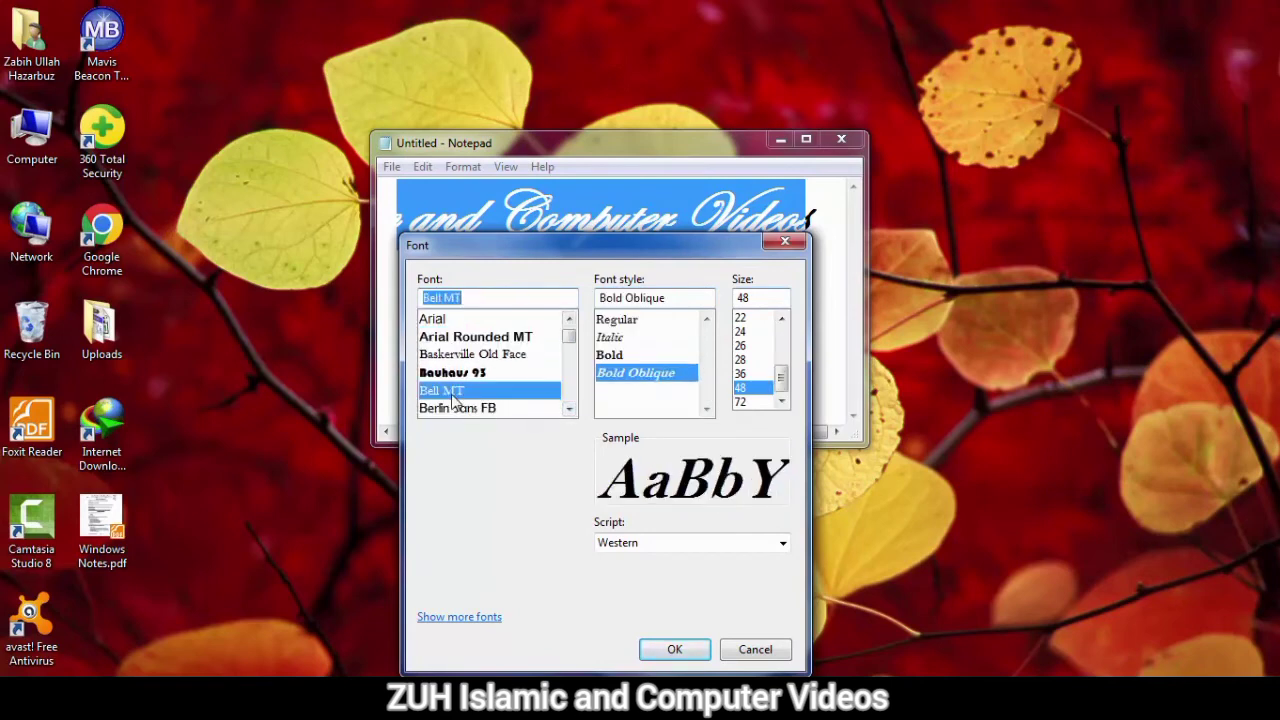
{"action": "left_click", "coordinate": [616, 320]}
{"action": "left_click", "coordinate": [745, 331]}
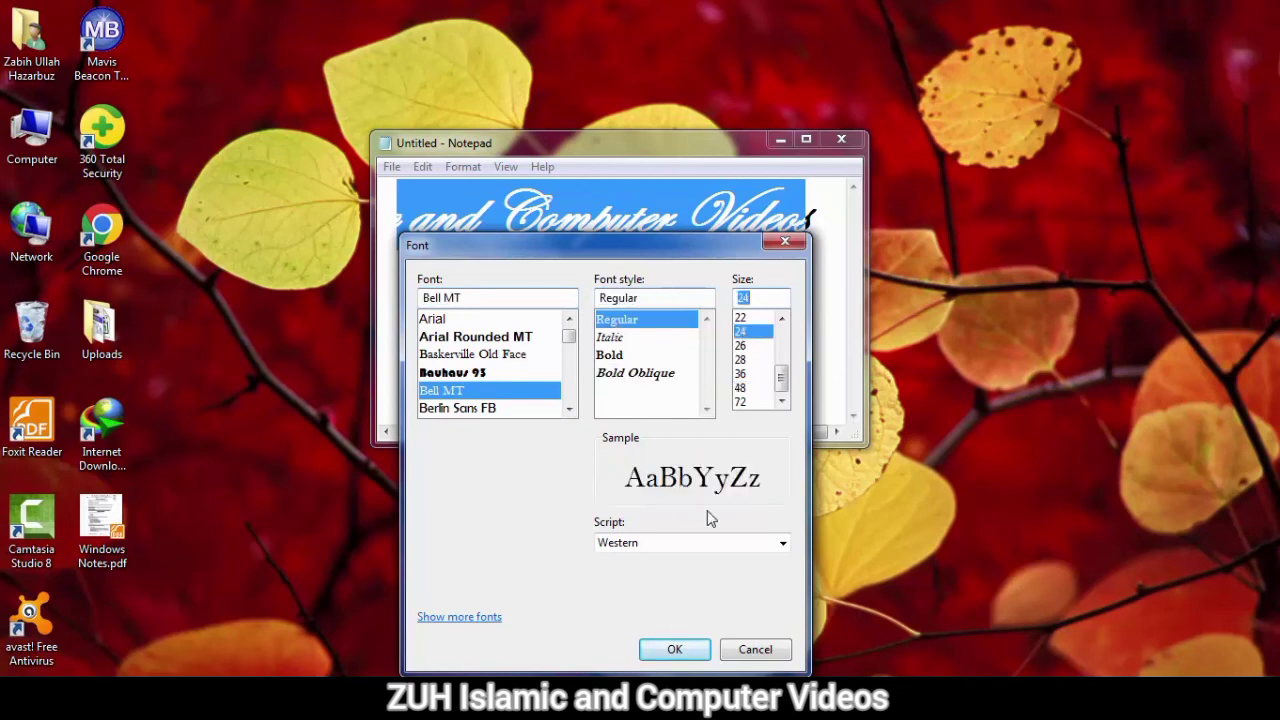
{"action": "left_click", "coordinate": [677, 650]}
- Deselect the text and show the status bar
{"action": "left_click", "coordinate": [607, 260]}
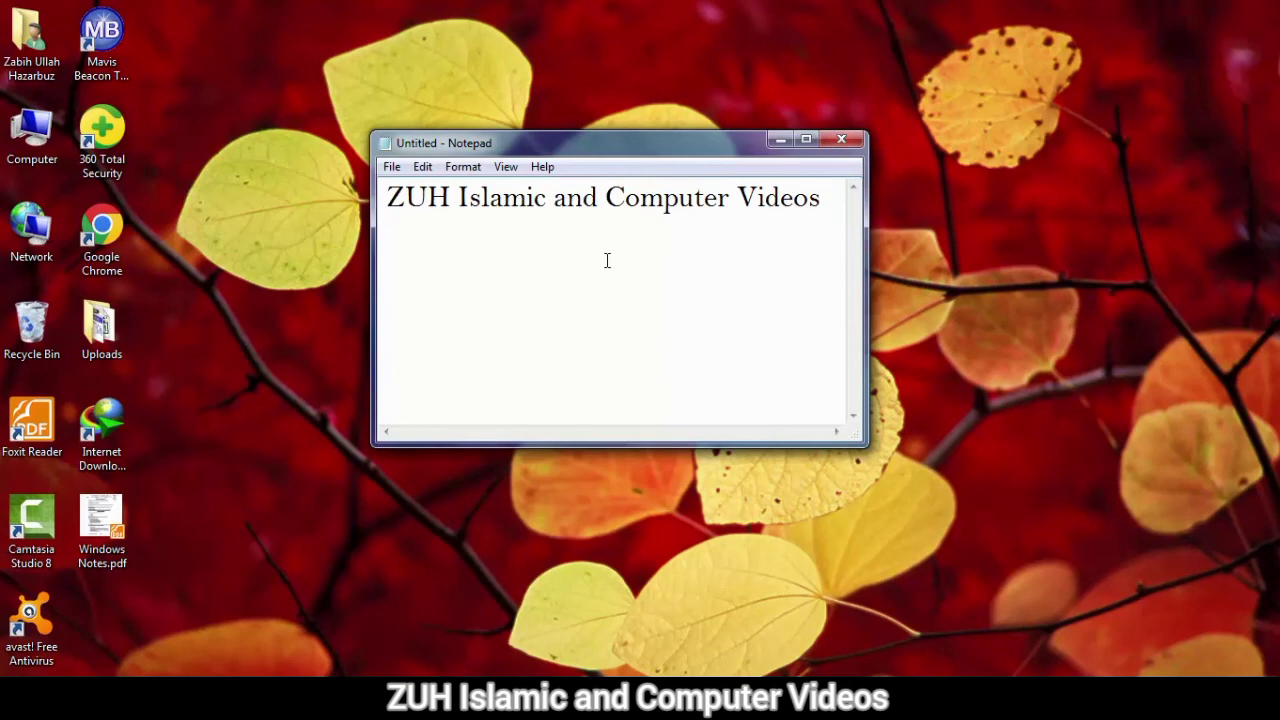
{"action": "left_click", "coordinate": [505, 168]}
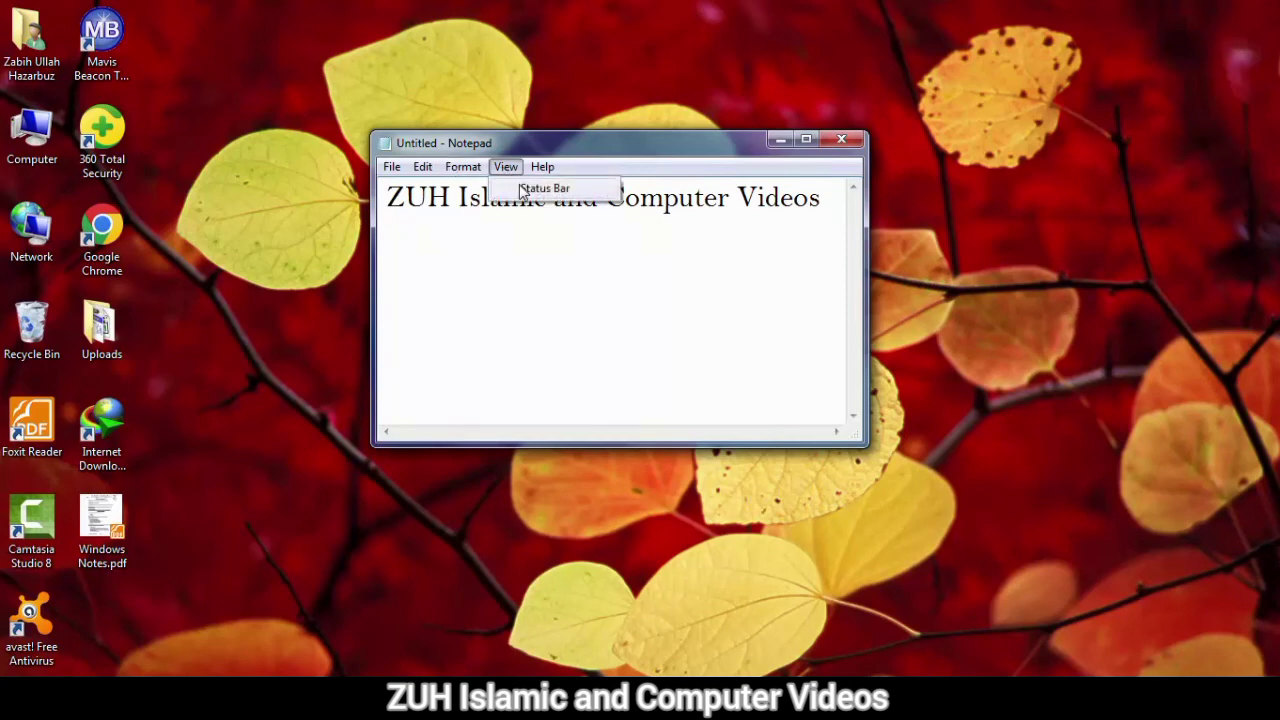
{"action": "left_click", "coordinate": [522, 192]}
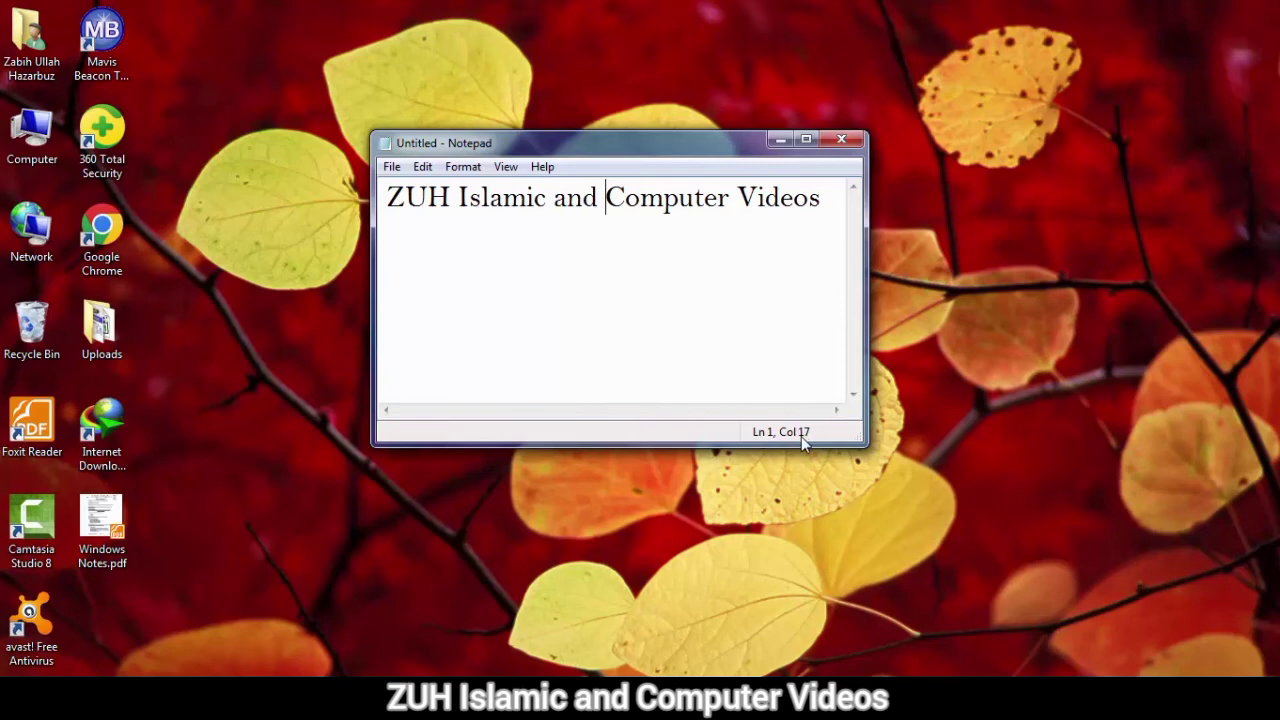
- Add the lines "Ln = Line" and "Col = Column" below the heading, leaving a blank line, and check cursor positions within the heading
{"action": "left_click", "coordinate": [585, 294]}
{"action": "type", "text": "Ln = Line "}
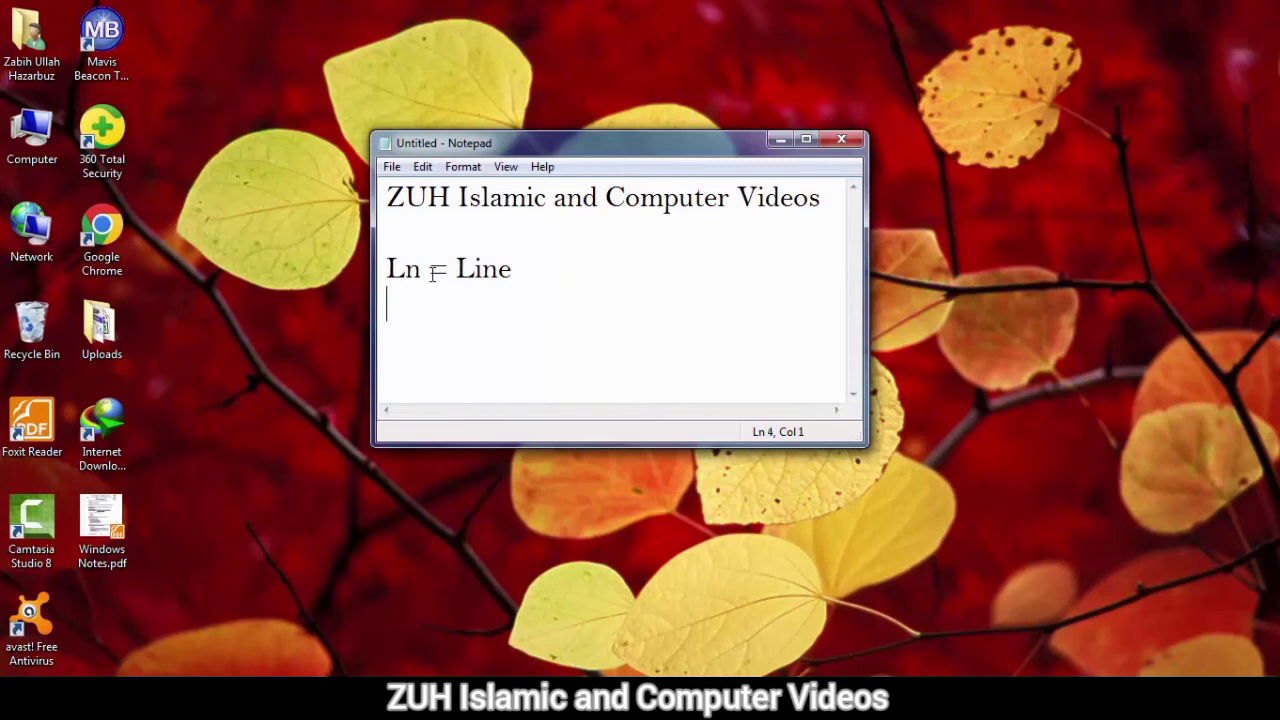
{"action": "type", "text": "Col = Column"}
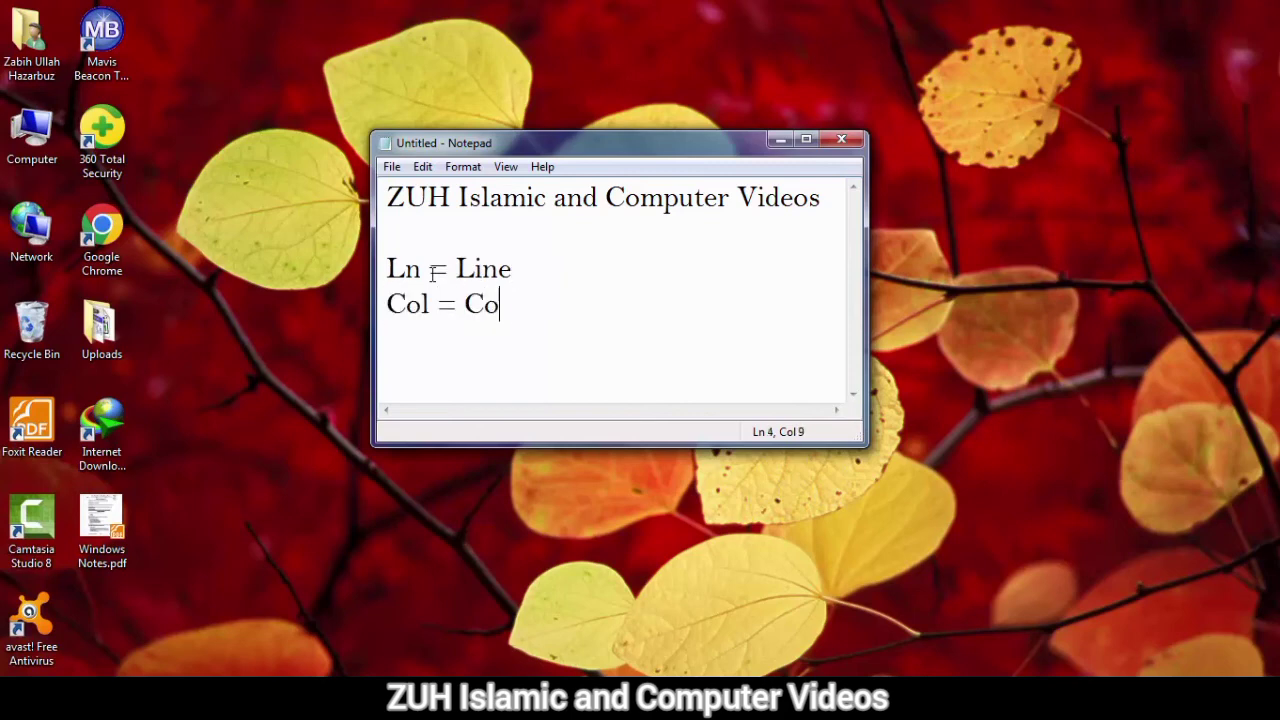
{"action": "left_click", "coordinate": [460, 197]}
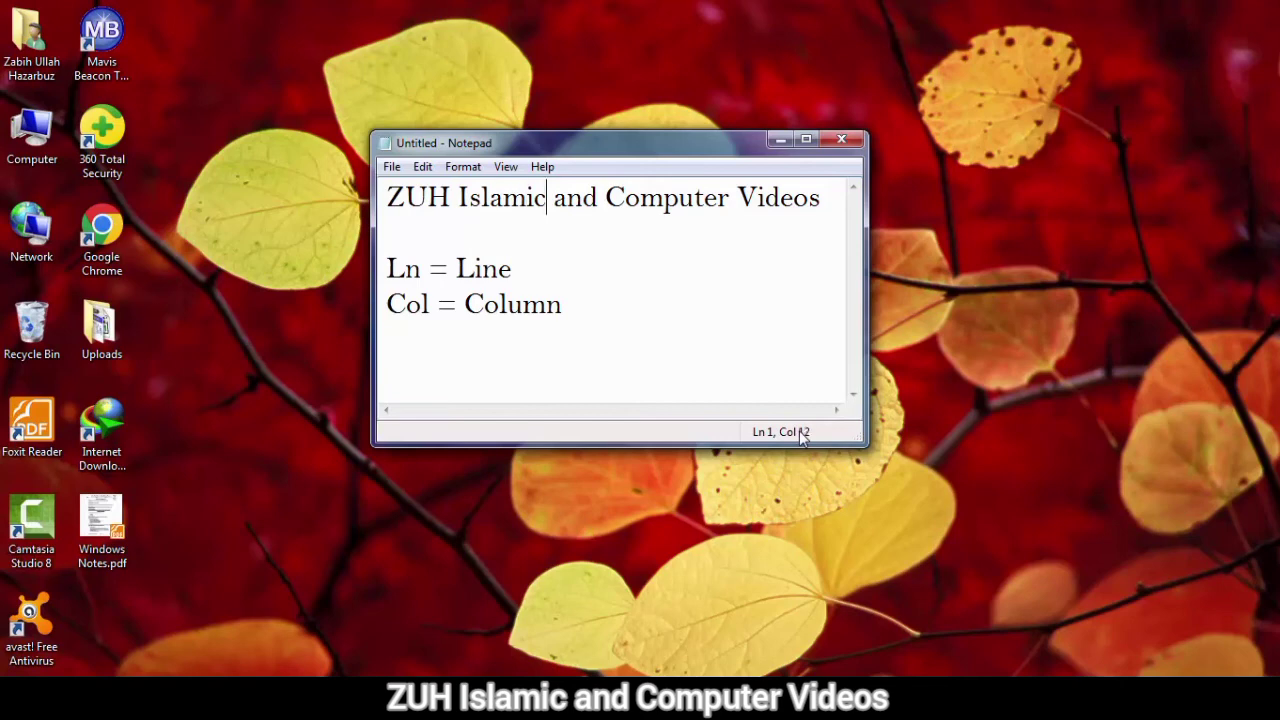
{"action": "key", "text": "Right"}
- View the Notepad frequently asked questions in Help, and open and close the About Notepad information
{"action": "left_click", "coordinate": [542, 168]}
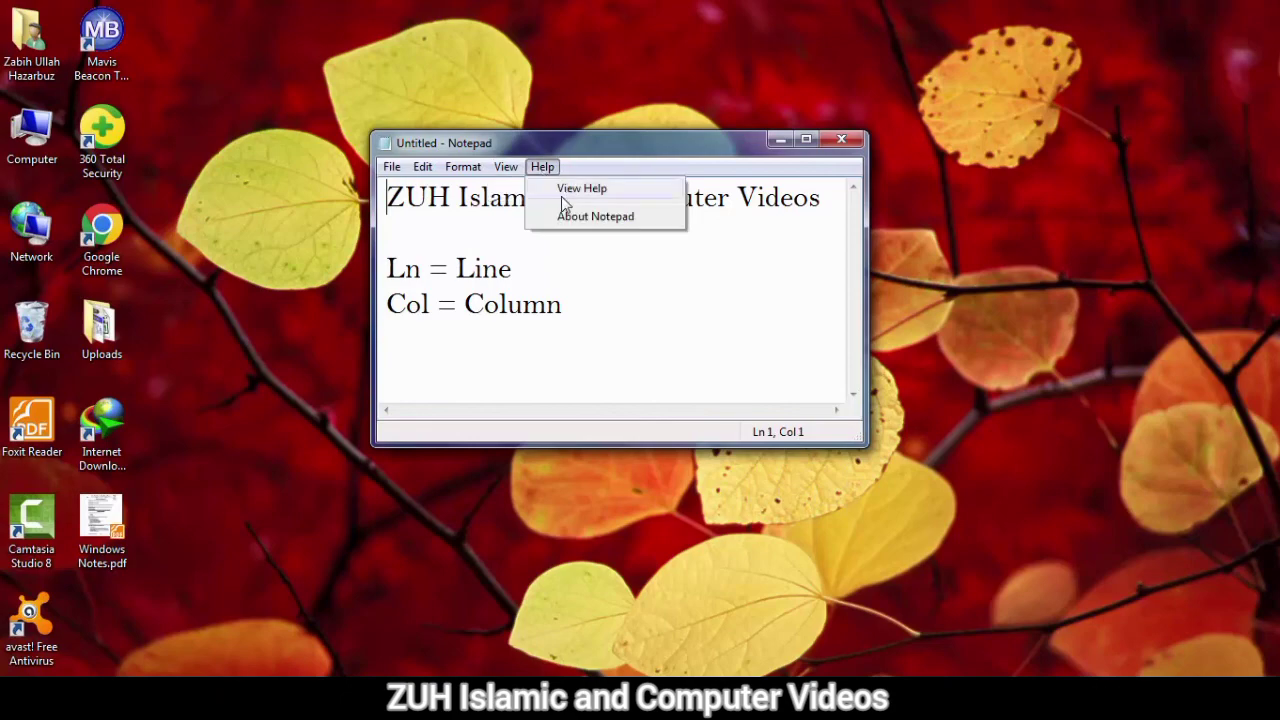
{"action": "left_click", "coordinate": [565, 190]}
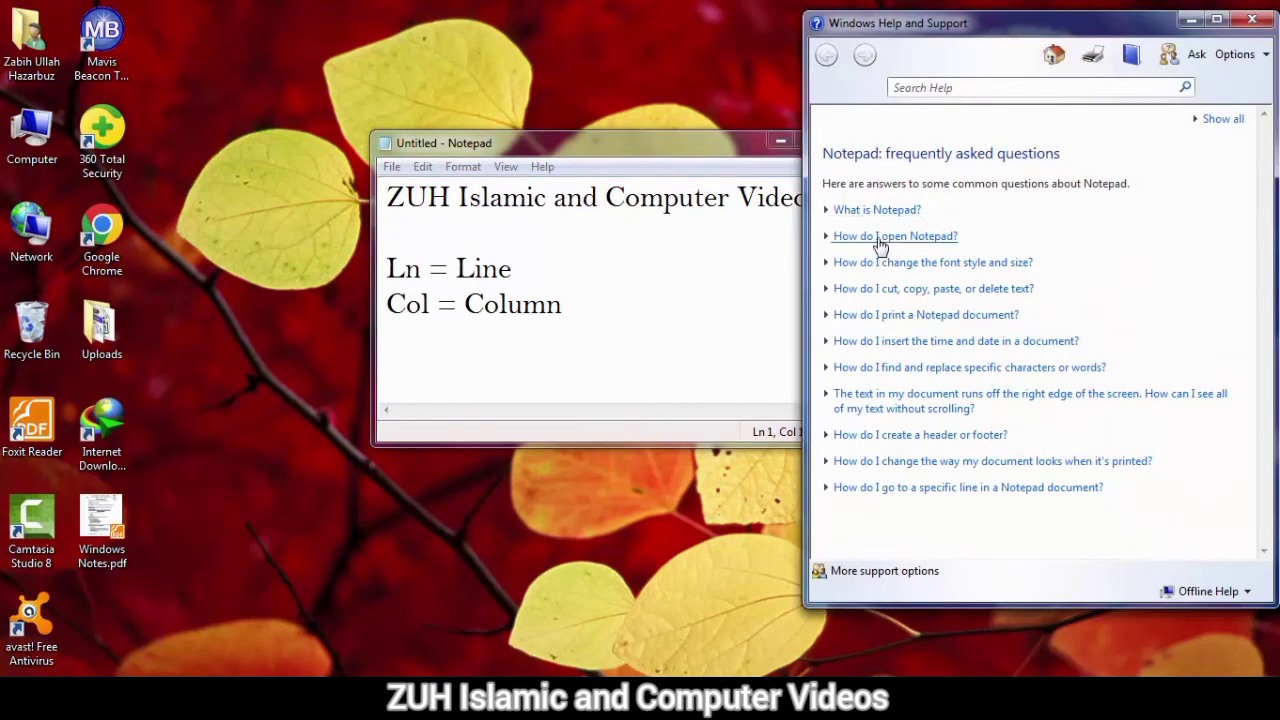
{"action": "left_click", "coordinate": [882, 315]}
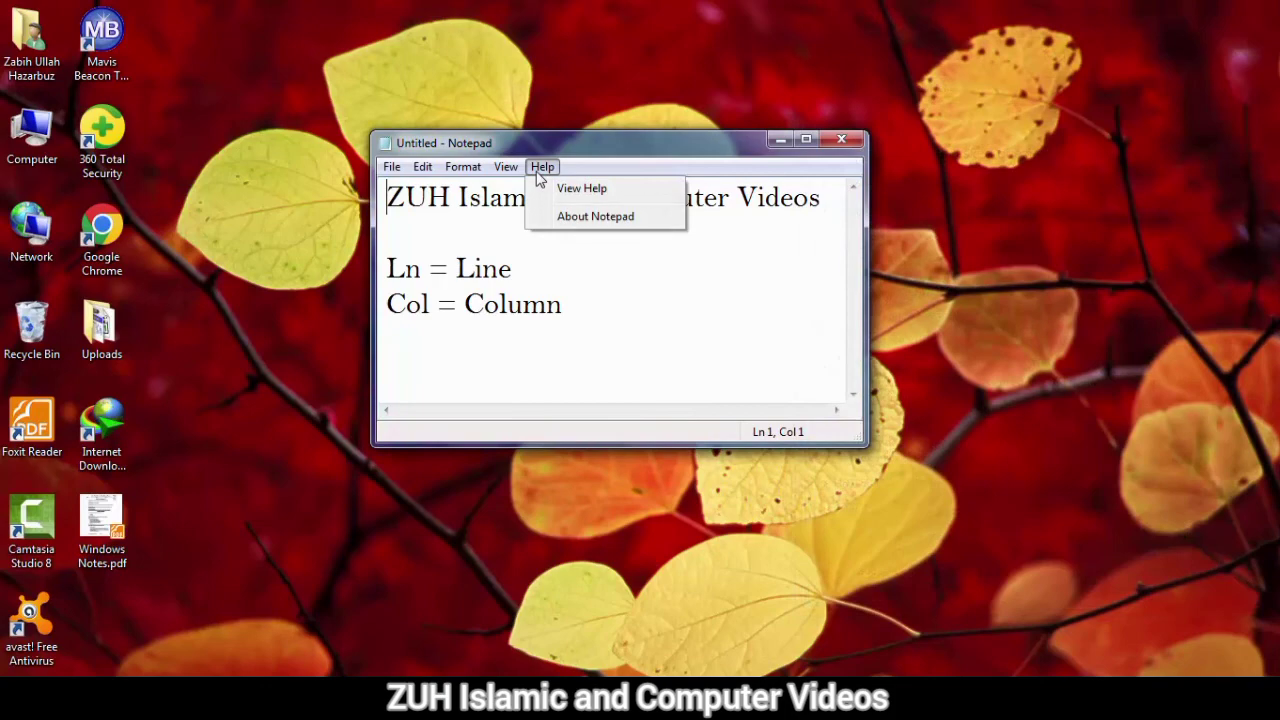
{"action": "left_click", "coordinate": [583, 216]}
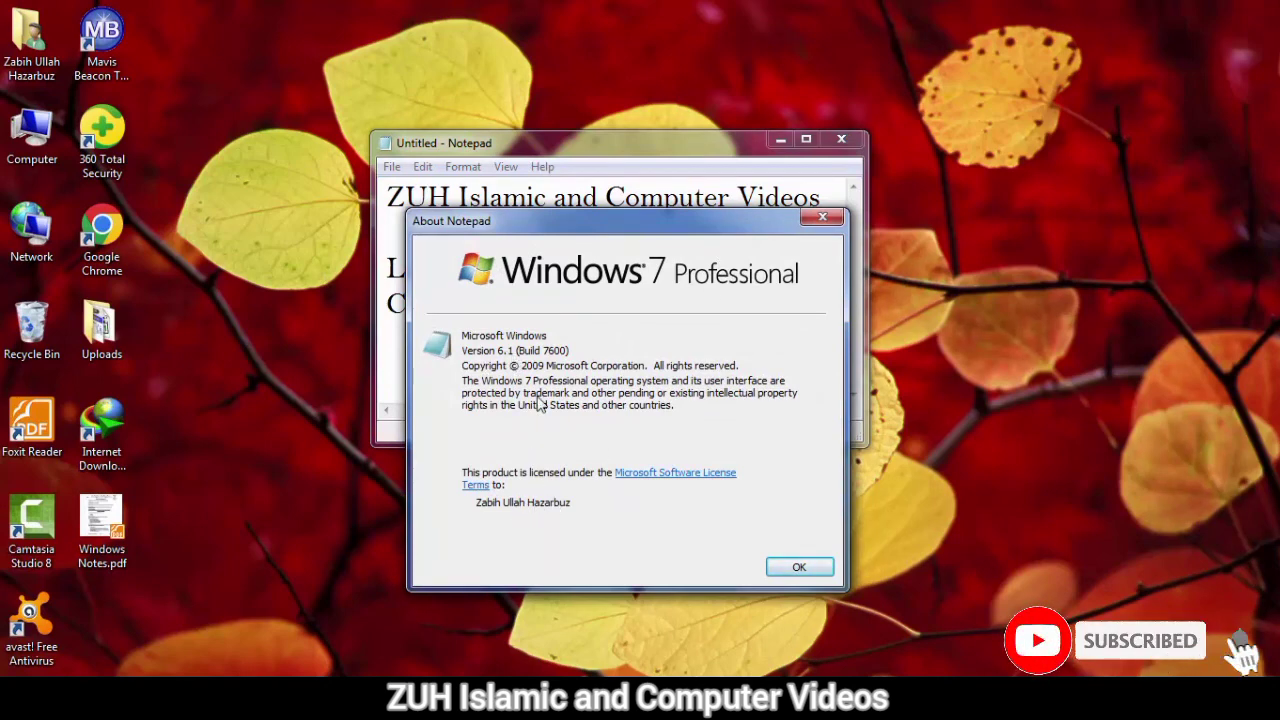
{"action": "left_click", "coordinate": [799, 566]}
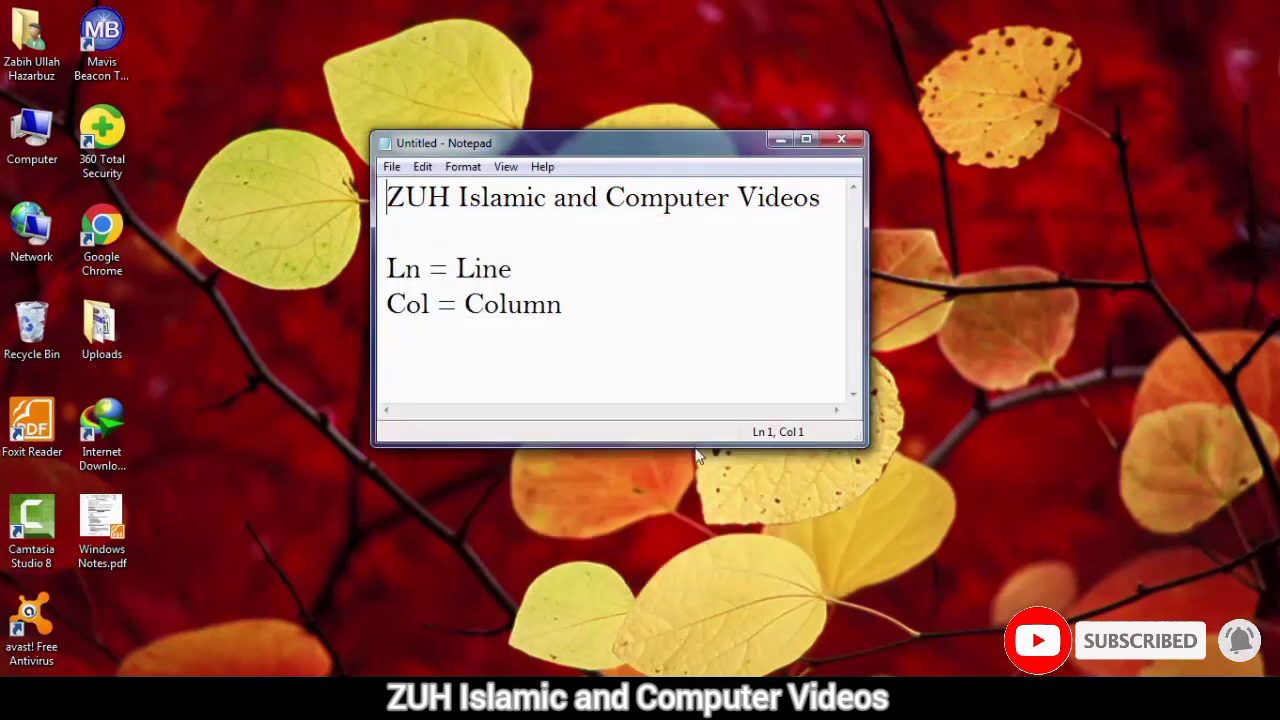